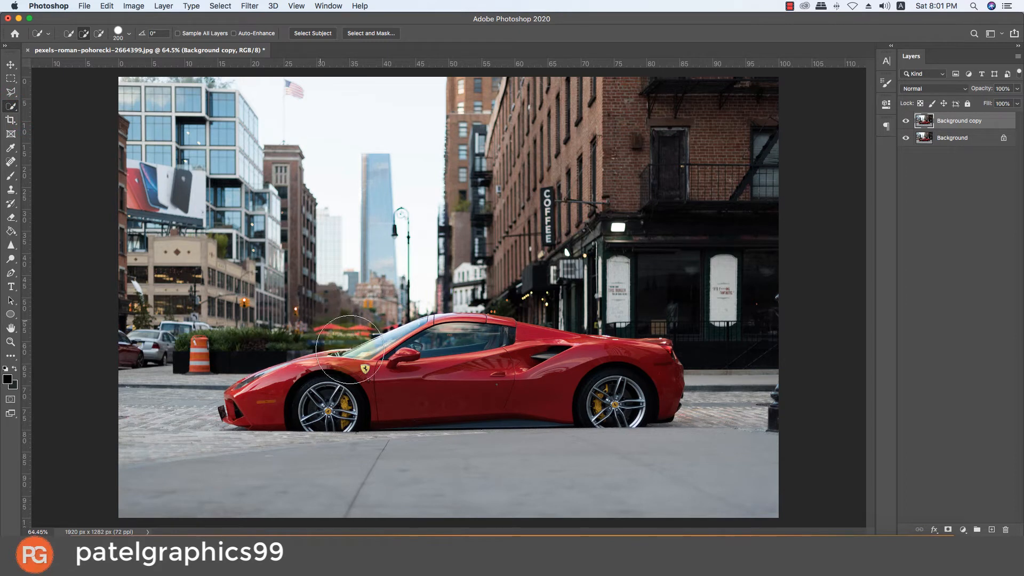
Step: Select the red car's body, rear wheel, windshield and side windows with the Quick Selection tool
left_click_drag(264, 398, 317, 387)
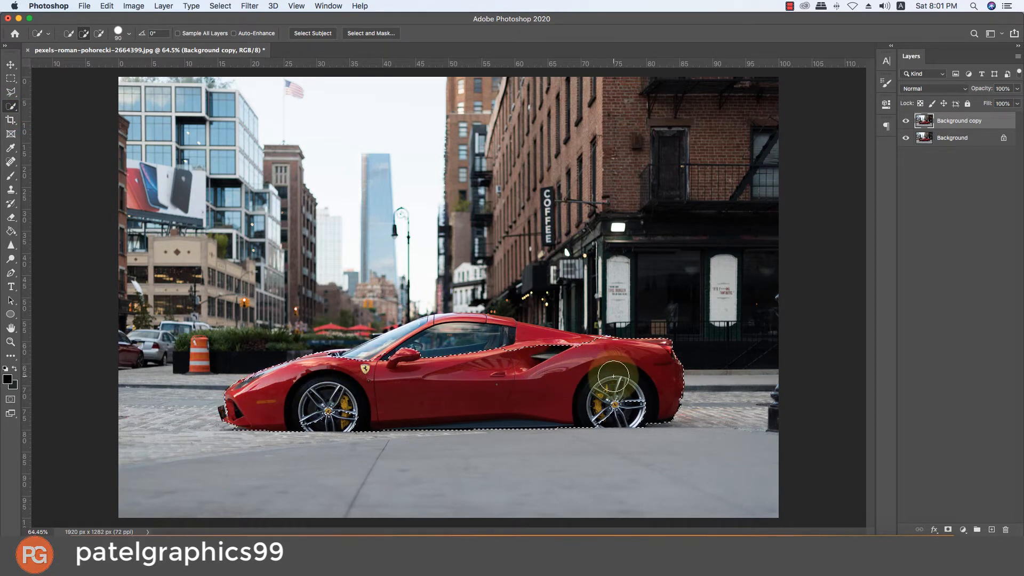
left_click_drag(618, 392, 616, 394)
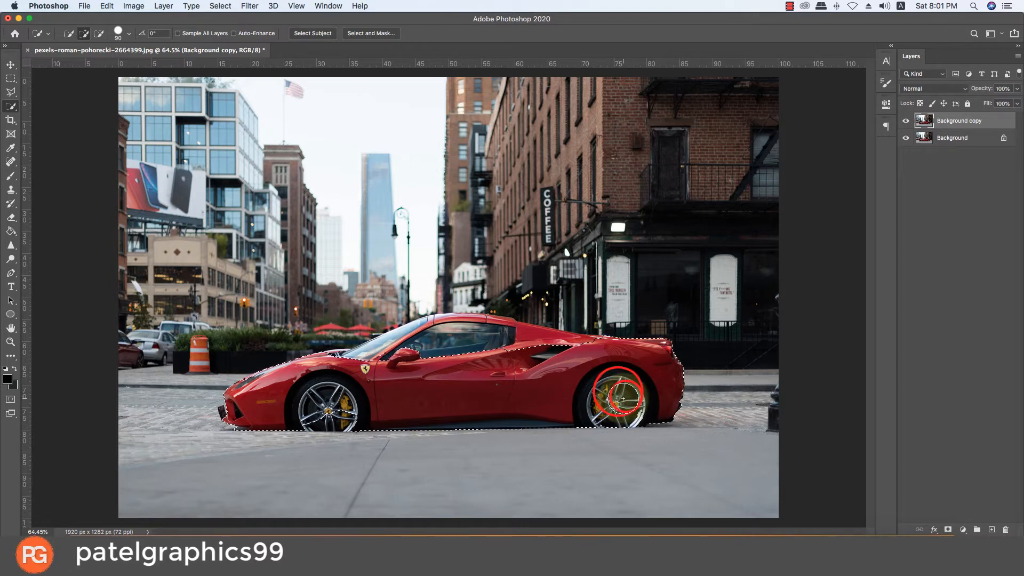
key("alt")
scroll(384, 358, "up", 5)
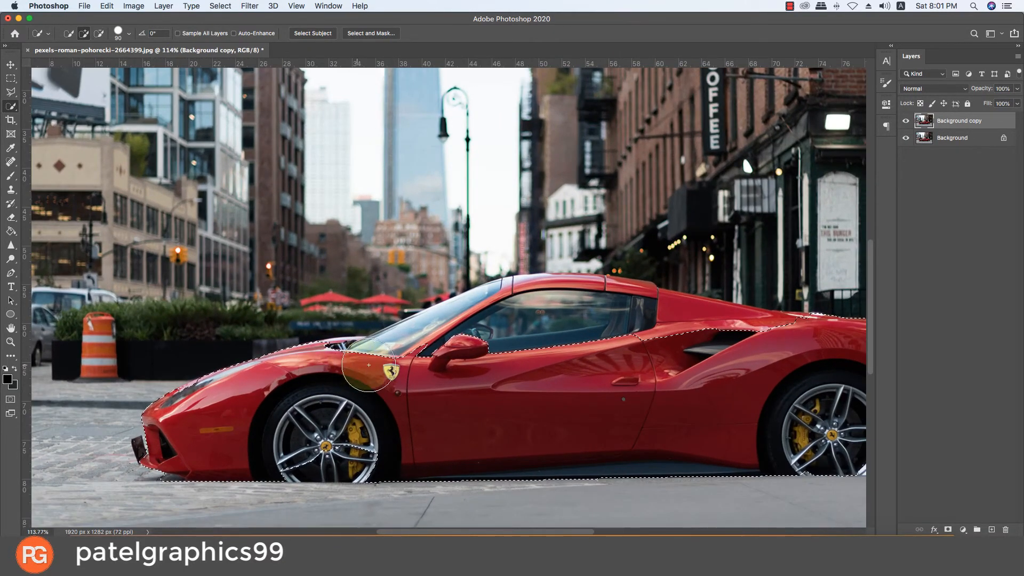
mouse_move(369, 364)
left_mouse_down()
mouse_move(398, 369)
mouse_move(444, 343)
mouse_move(618, 306)
left_mouse_up()
Step: Add the missing lower part of the front wheel's rim to the car selection with a smaller selection brush
key("space")
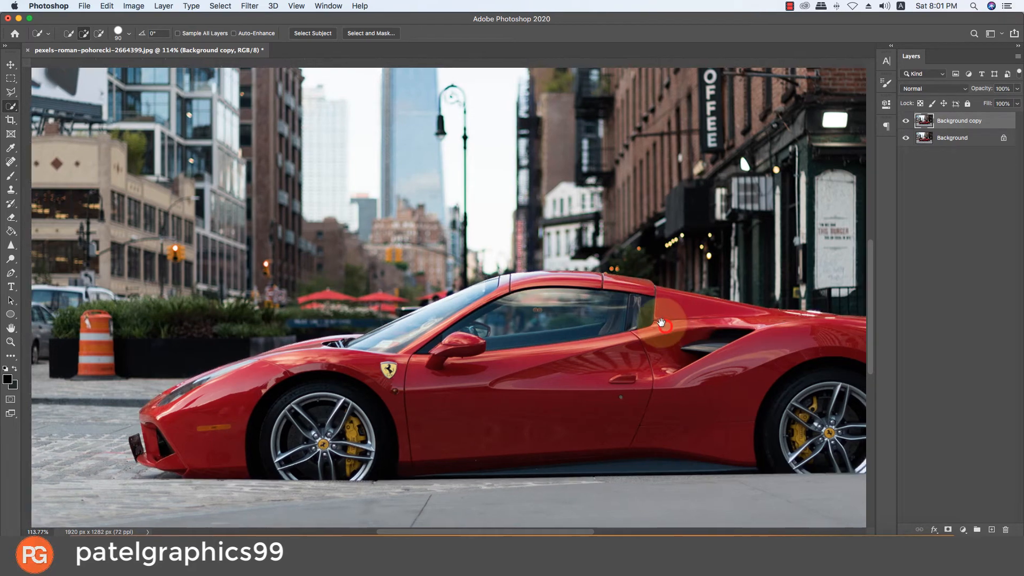
mouse_move(542, 323)
left_mouse_down()
mouse_move(517, 288)
mouse_move(501, 288)
mouse_move(699, 266)
left_mouse_up()
scroll(245, 390, "up", 7)
scroll(299, 370, "down", 5)
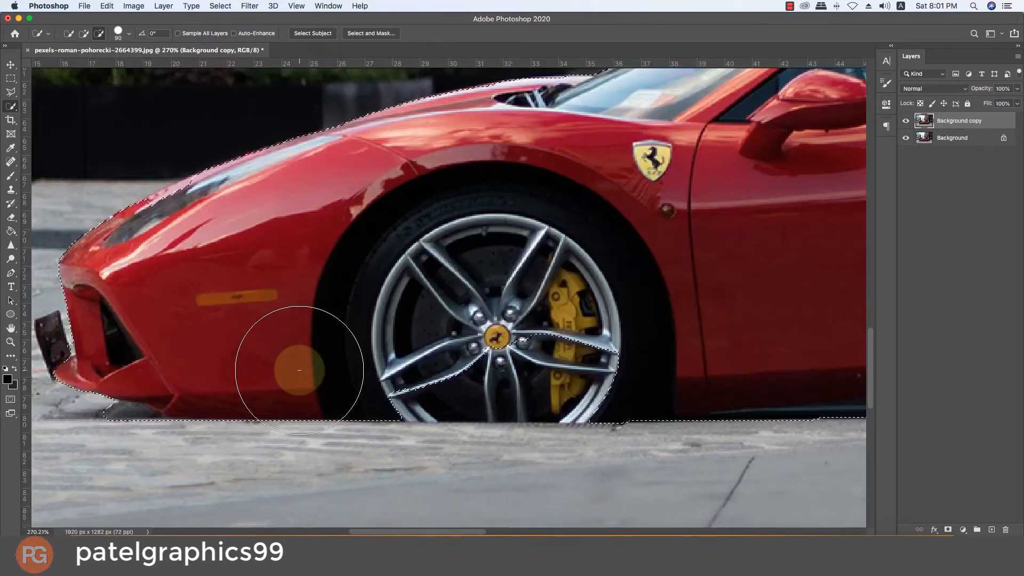
key("bracketleft")
key("bracketleft")
key("bracketleft")
key("bracketleft")
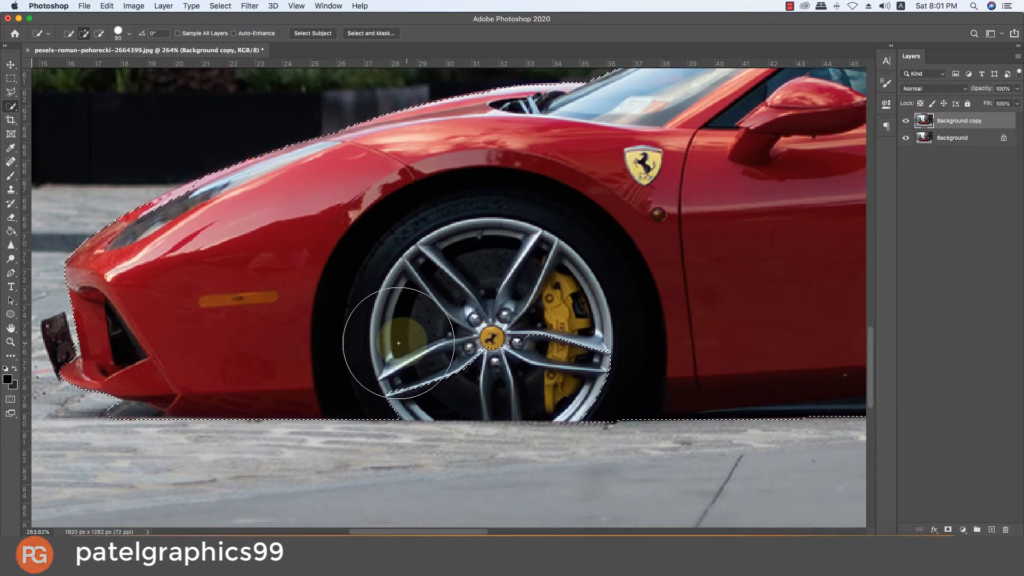
left_click(378, 365)
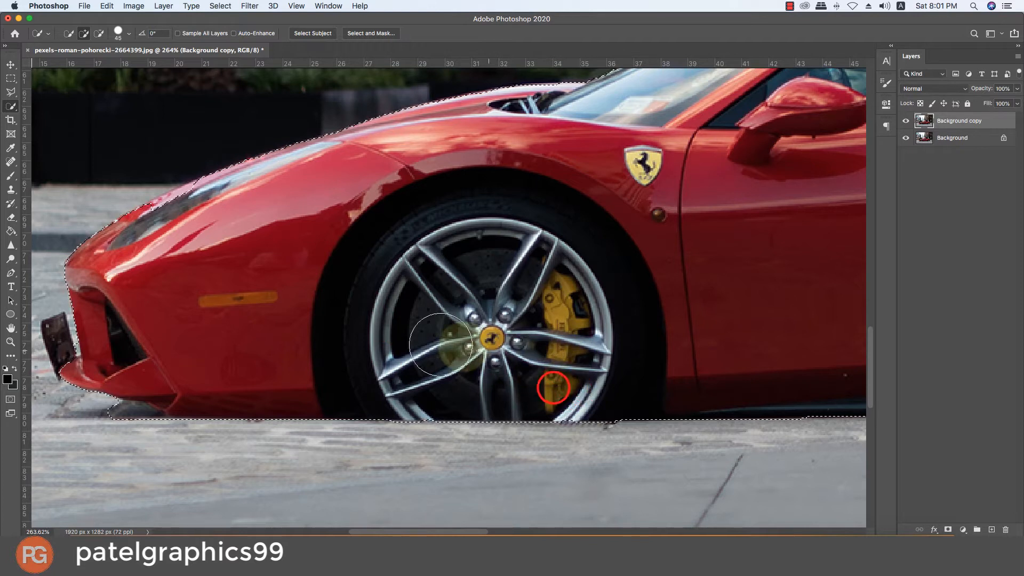
Step: Refine the selection's lower edge under the front bumper with a 9 px selection brush, excluding the ground shadow
key("bracketleft")
key("bracketleft")
key("bracketleft")
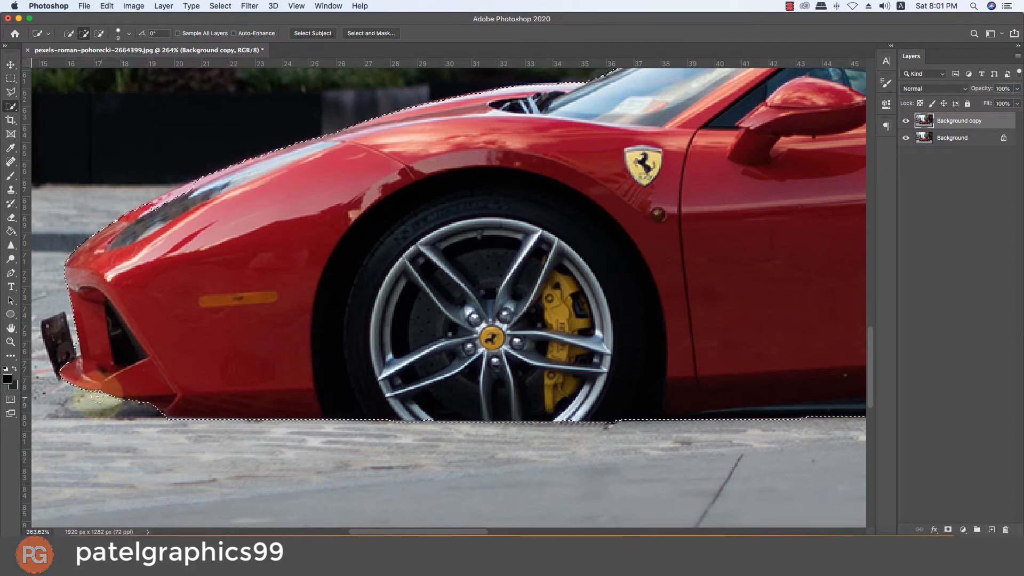
left_click_drag(85, 379, 204, 440)
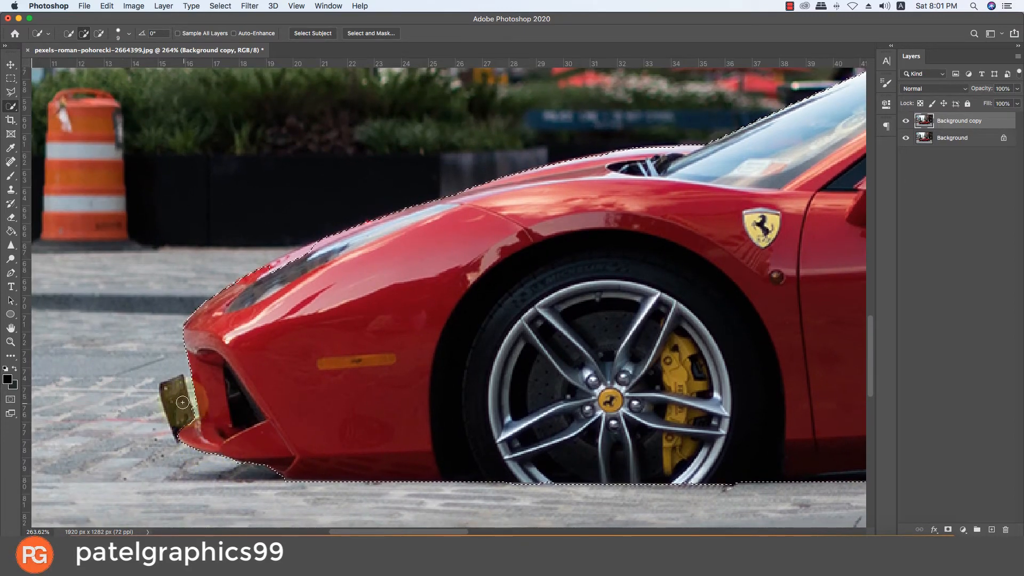
left_click_drag(182, 384, 152, 454)
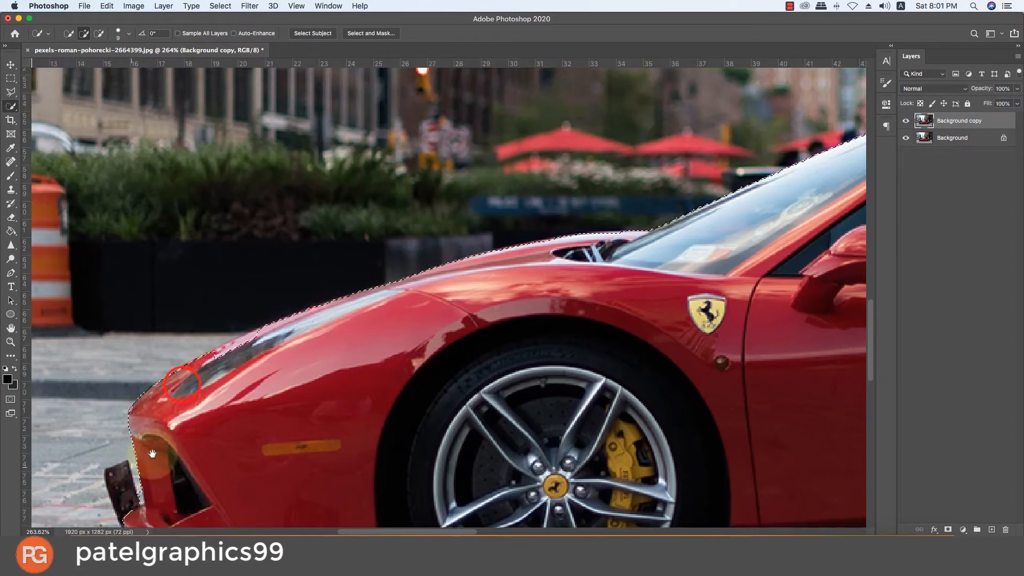
Step: Clean up the selection edge along the roof, subtracting the stray background areas above it
mouse_move(218, 360)
left_mouse_down()
mouse_move(230, 354)
mouse_move(0, 401)
left_mouse_up()
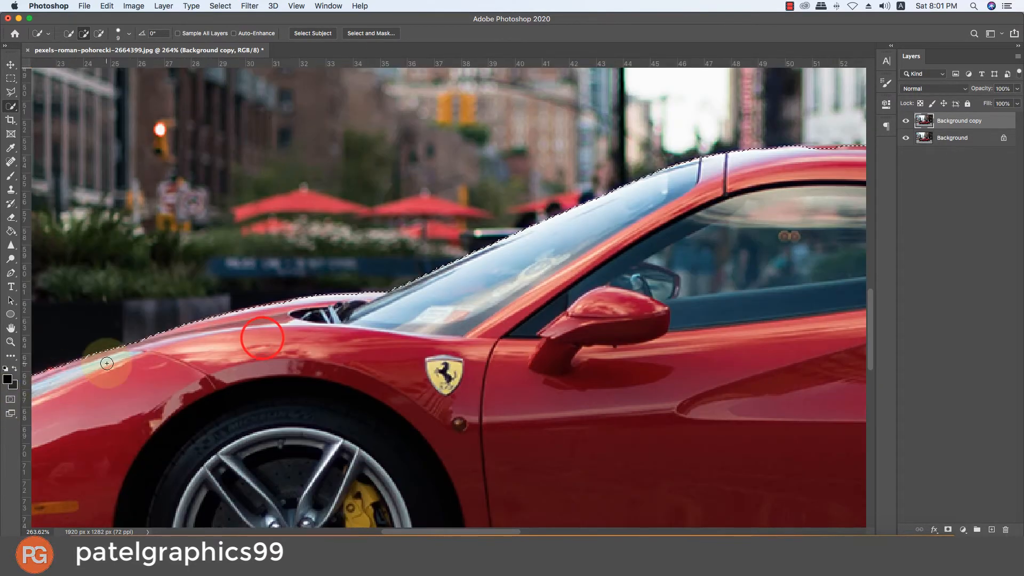
left_click_drag(654, 190, 271, 291)
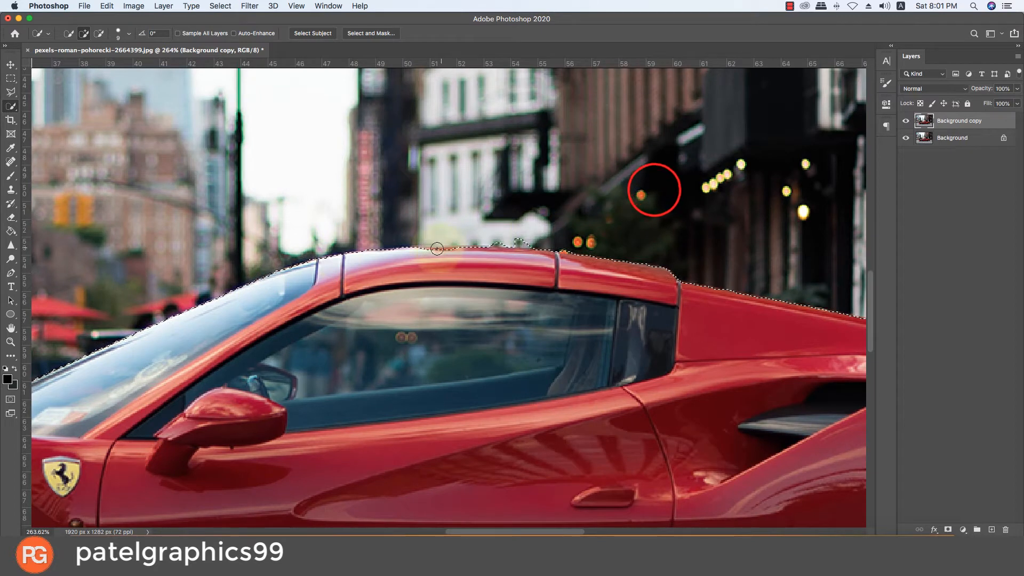
mouse_move(433, 254)
left_mouse_down()
mouse_move(429, 245)
mouse_move(517, 239)
left_mouse_up()
left_click_drag(672, 258, 450, 230)
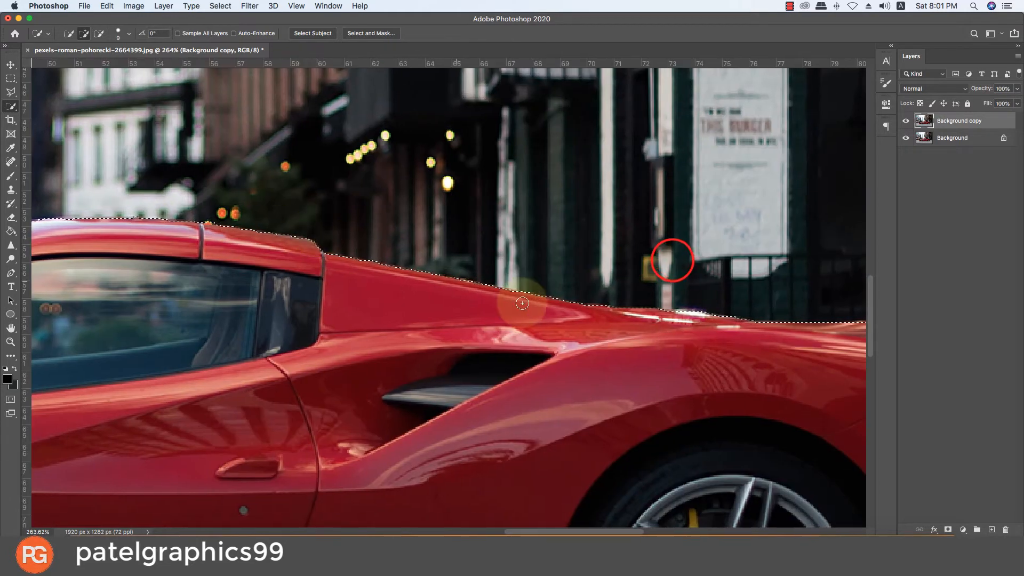
left_click_drag(606, 322, 377, 233)
left_click_drag(620, 315, 638, 205)
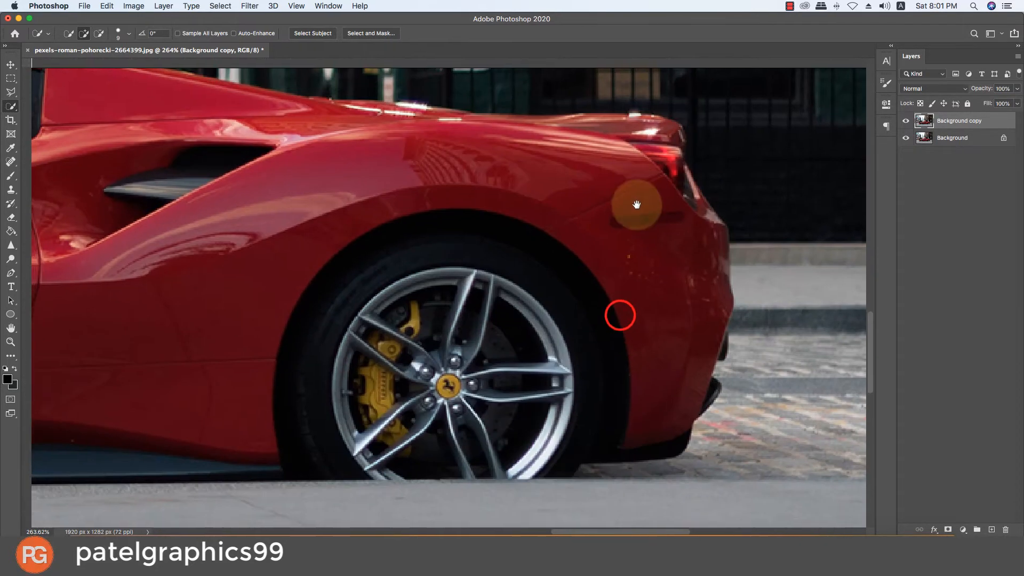
scroll(578, 269, "down", 1)
Step: Refine the selection at the bottom of the rear wheel, adding the rim ends and subtracting the pavement below them
mouse_move(557, 411)
left_mouse_down()
mouse_move(502, 453)
mouse_move(511, 460)
left_mouse_up()
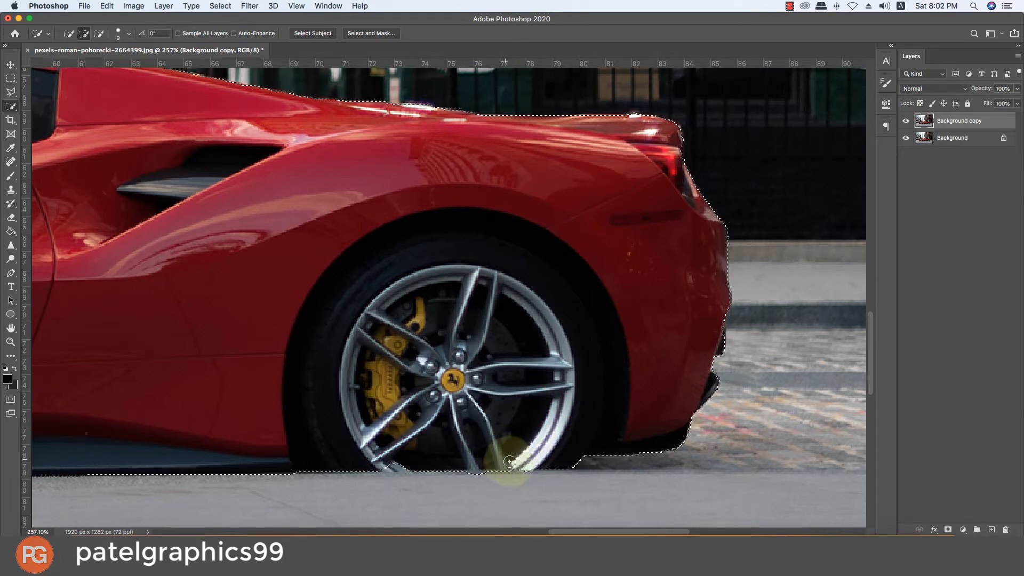
left_click(513, 463)
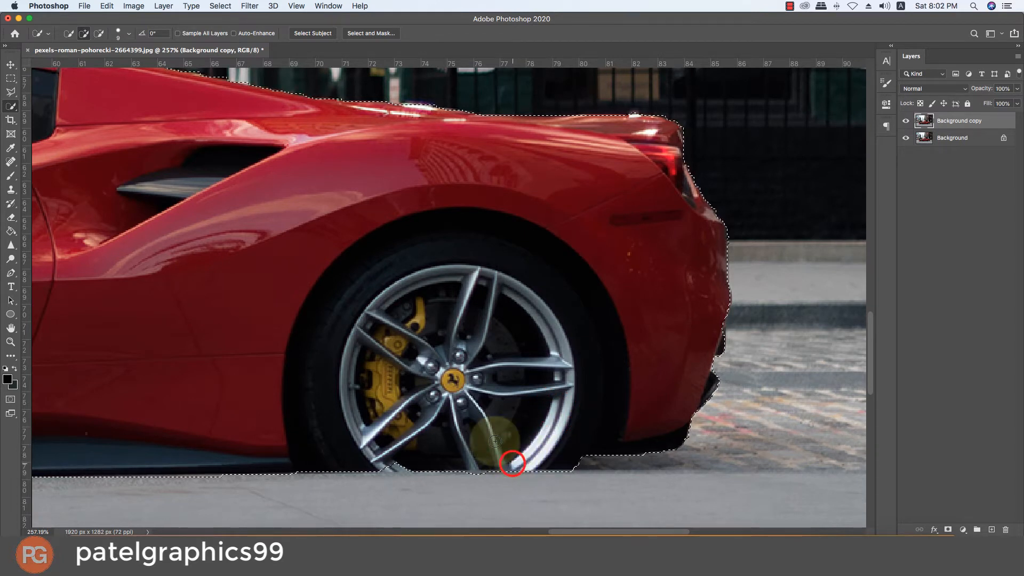
left_click(387, 480, "alt")
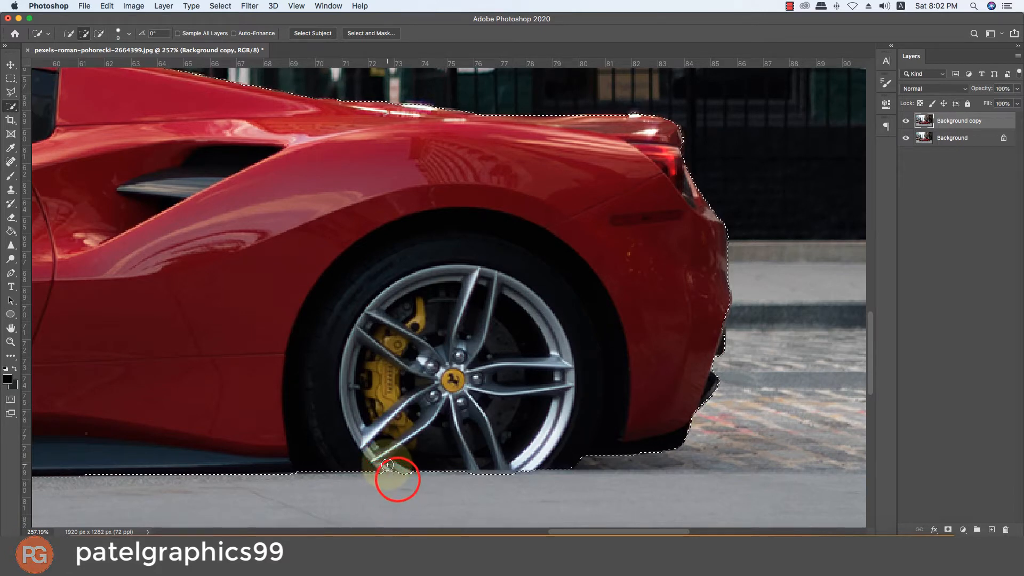
left_click(387, 466)
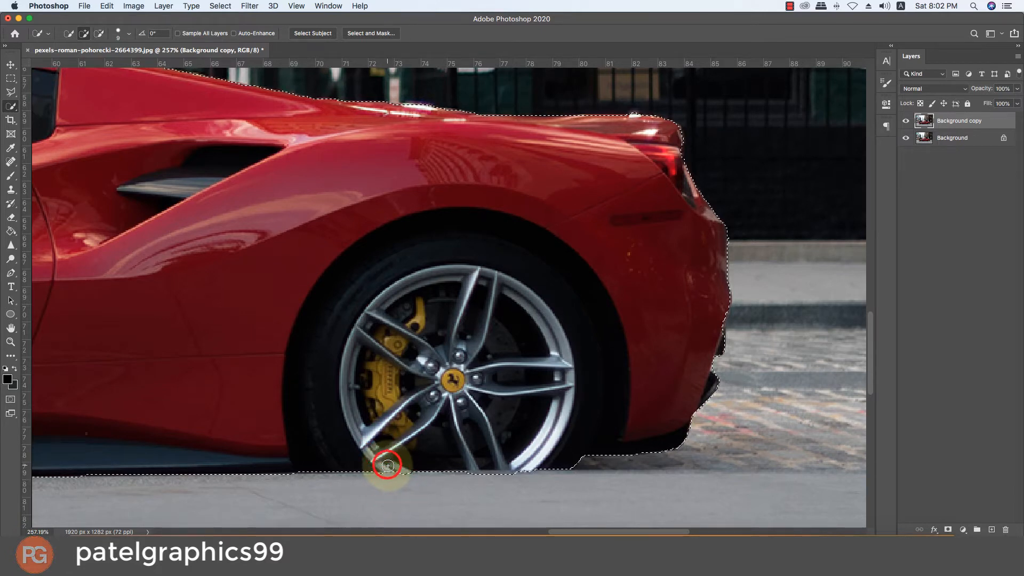
left_click(474, 478, "alt")
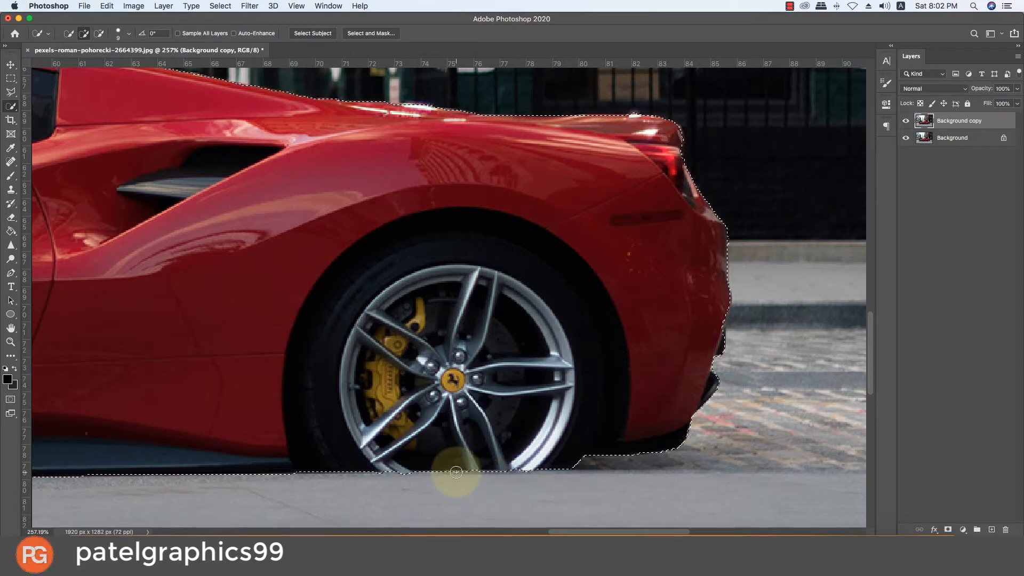
left_click(403, 478, "alt")
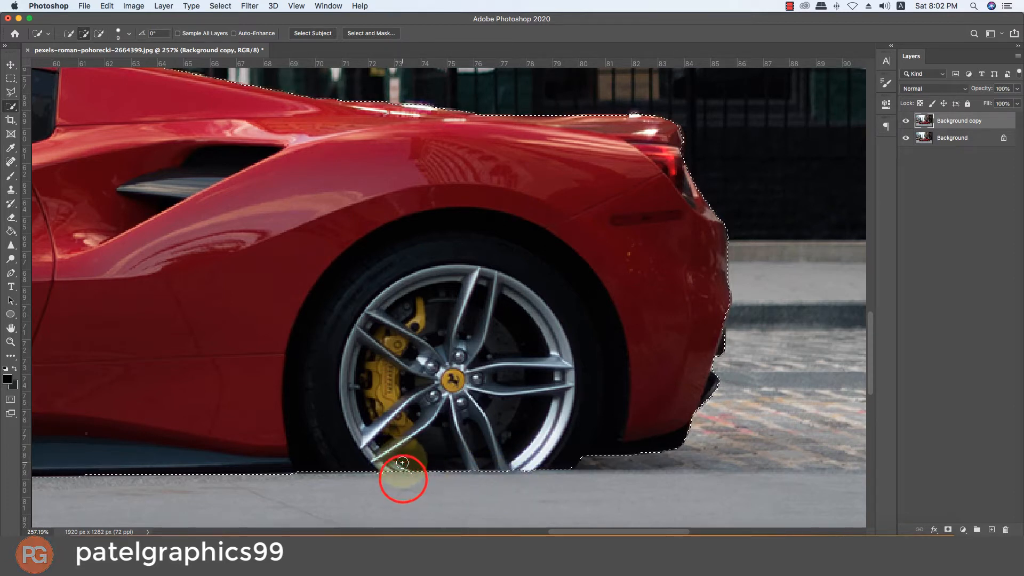
left_click(514, 463)
left_click(508, 481, "alt")
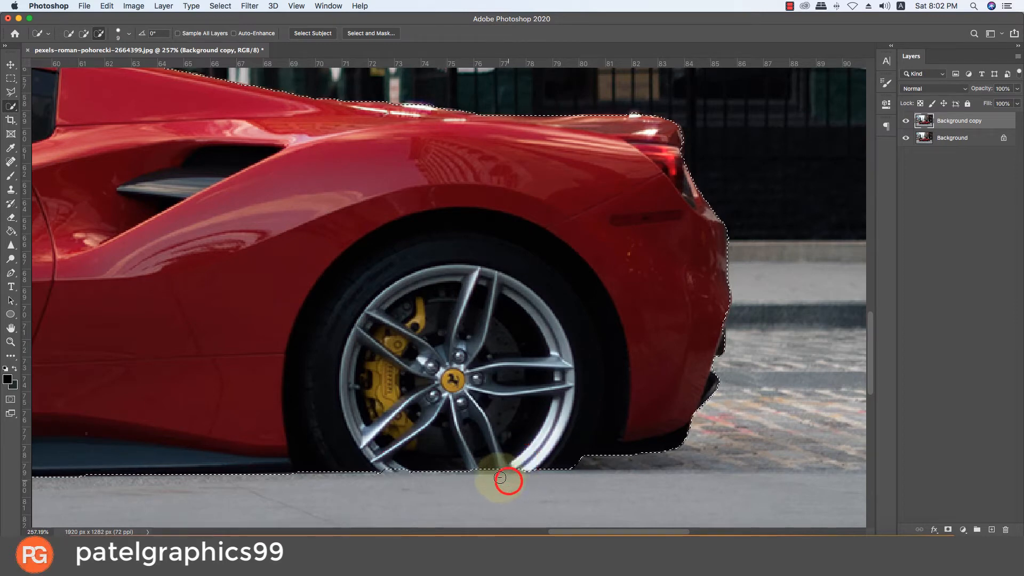
Step: Refine the car selection in Select and Mask with radius 1 px, smooth 2, feather 0.2 px and contrast 0%
scroll(469, 453, "down", 5)
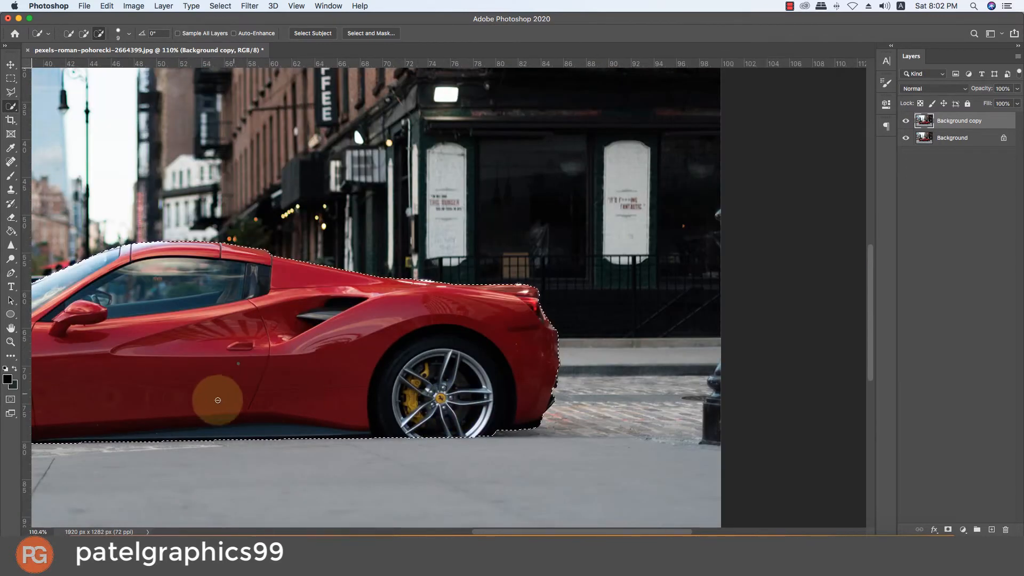
scroll(213, 404, "down", 3)
scroll(199, 405, "down", 2)
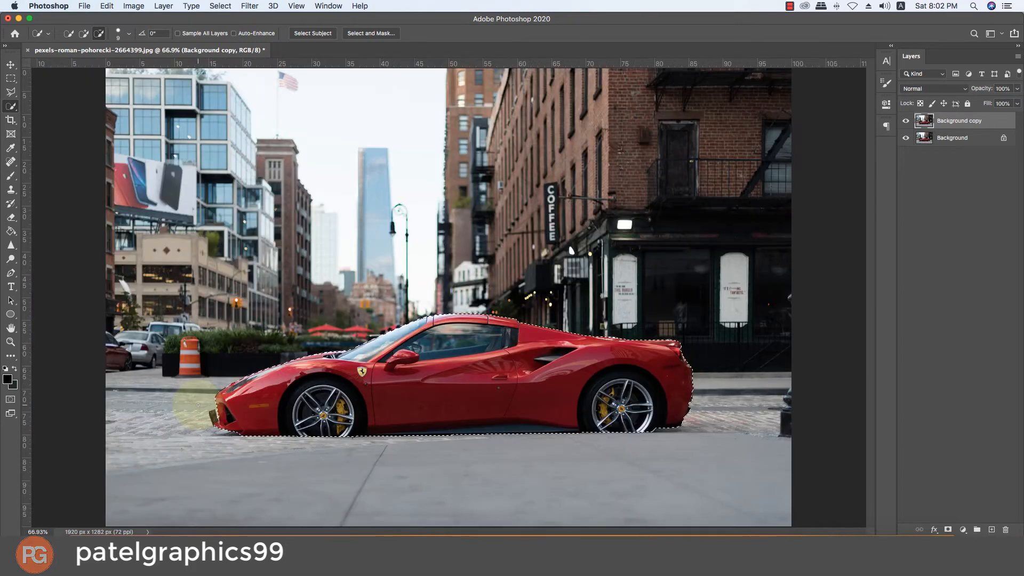
left_click(363, 34)
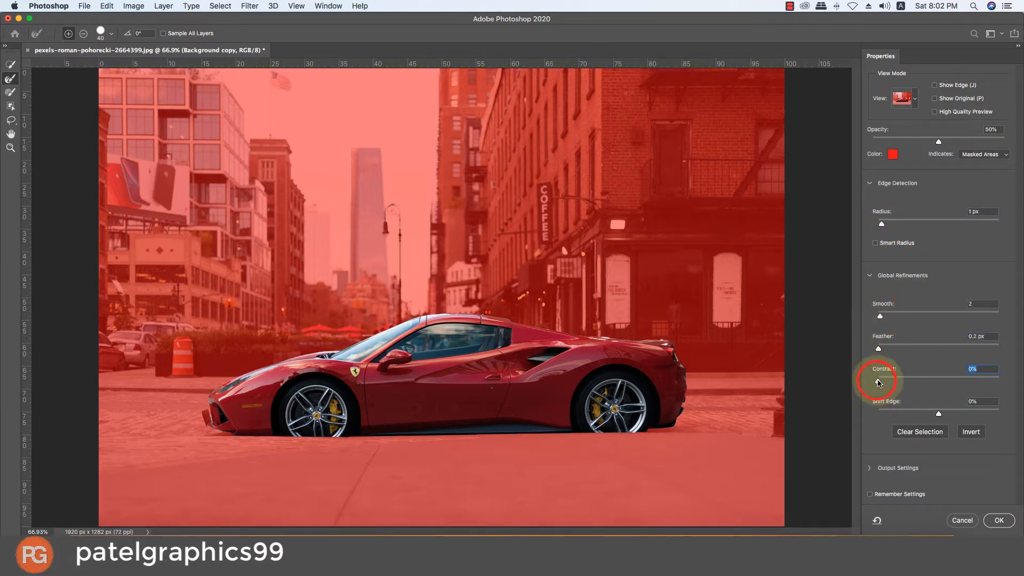
left_click(998, 520)
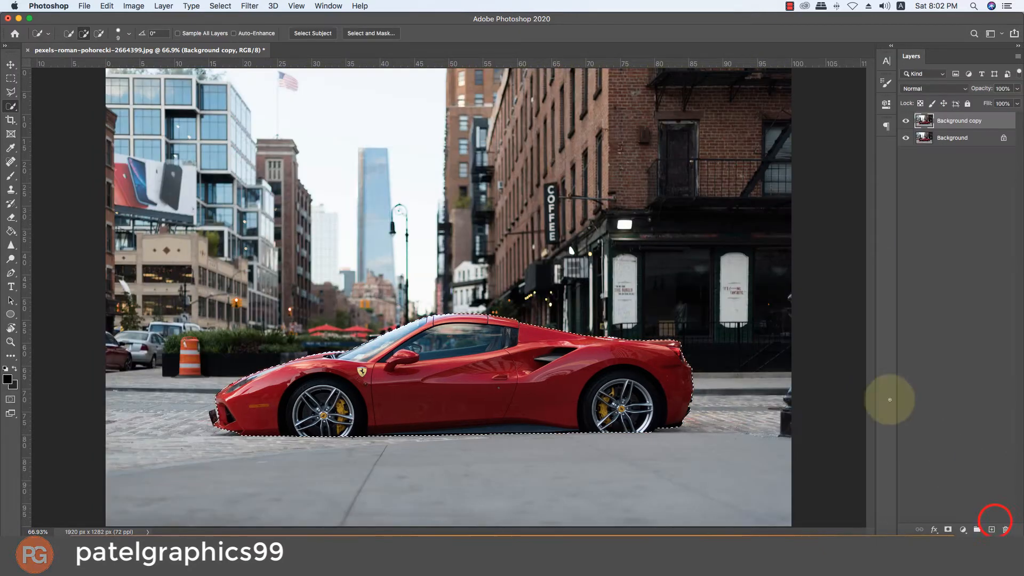
Step: Turn the car selection into a Quick Mask and choose the hard round 123 px tip for the Brush tool
left_click(11, 400)
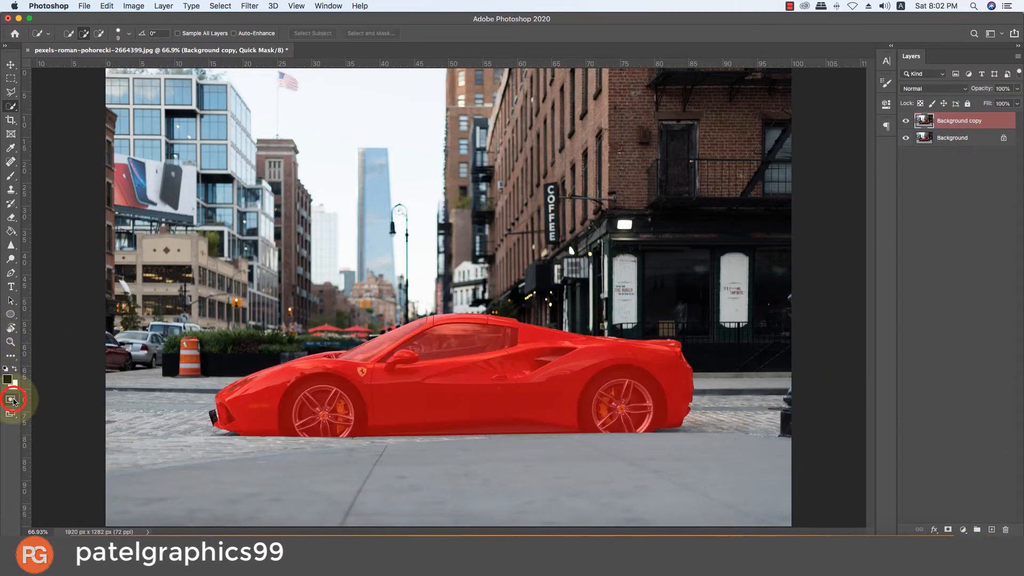
scroll(248, 450, "up", 1)
scroll(248, 450, "up", 5)
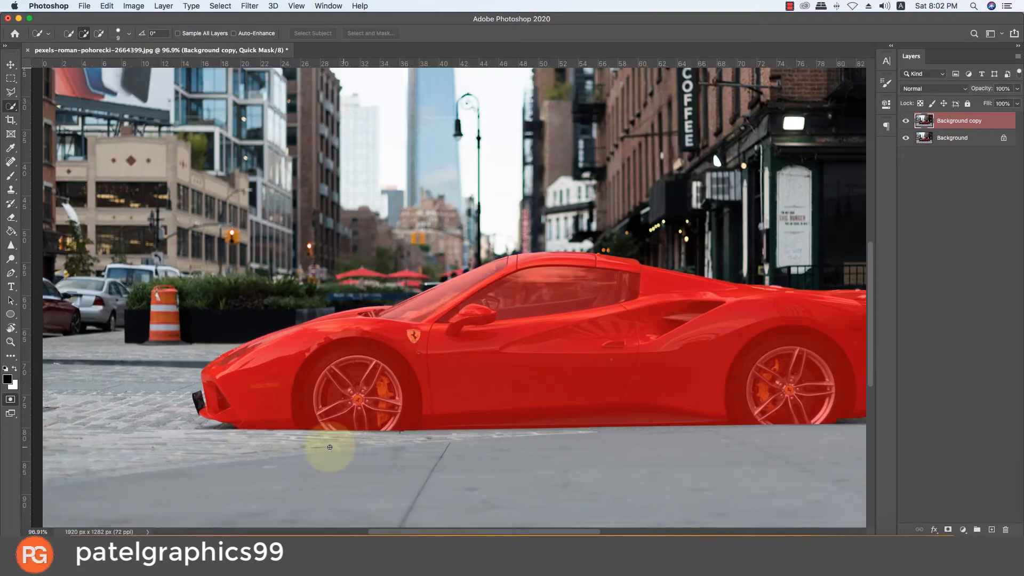
scroll(180, 391, "down", 2)
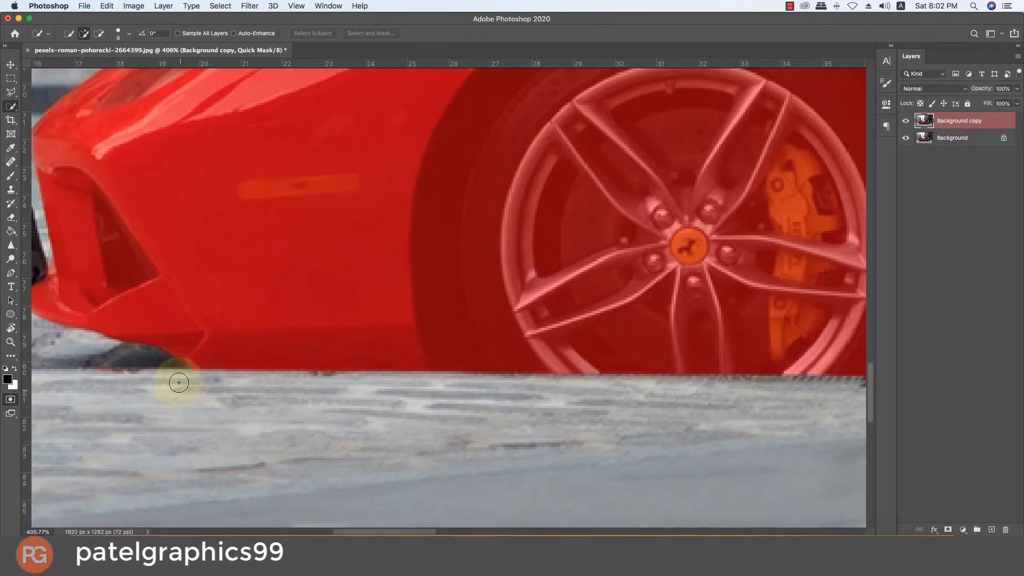
left_click_drag(179, 382, 433, 422)
key("b")
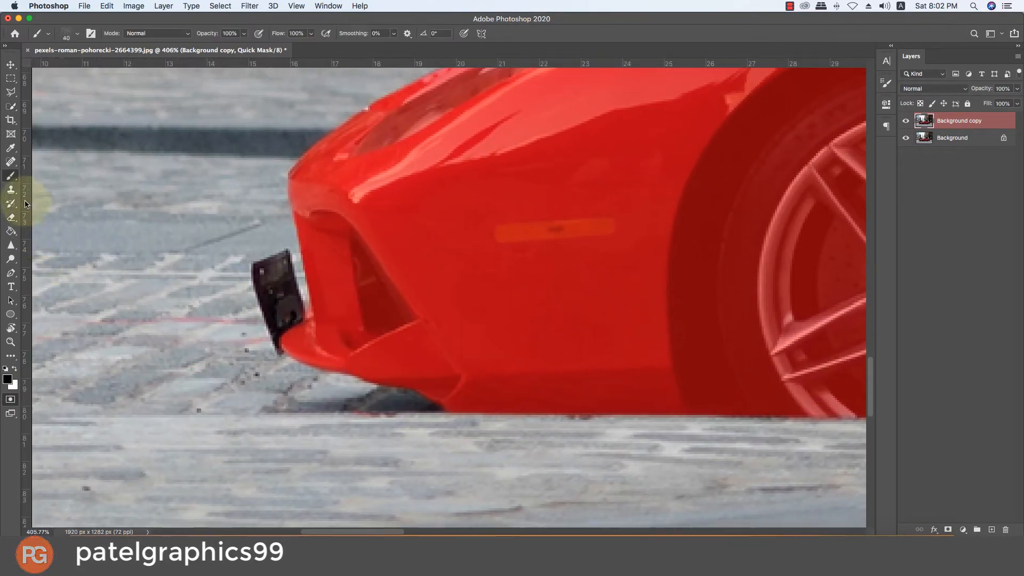
left_click(87, 34)
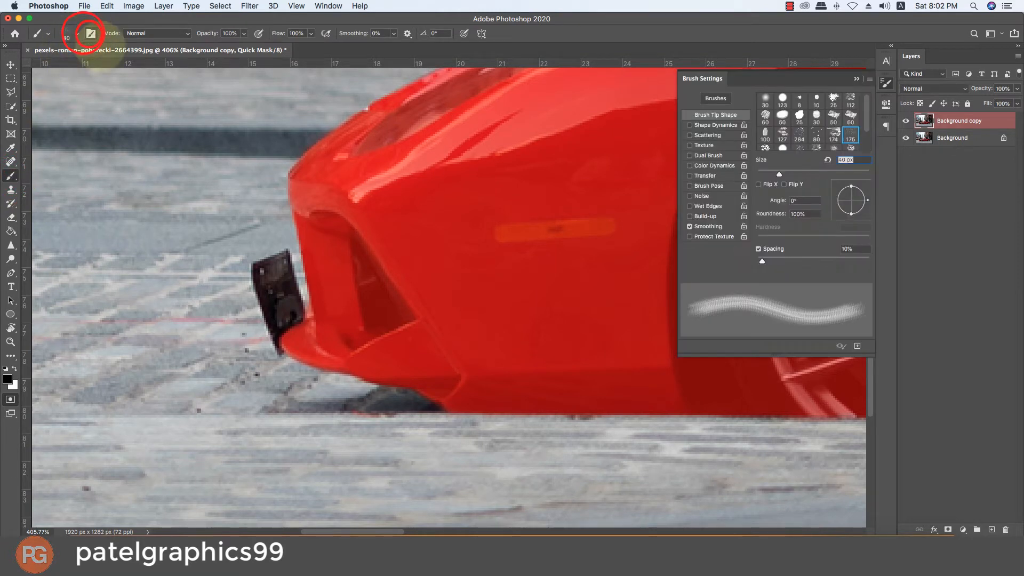
left_click(782, 100)
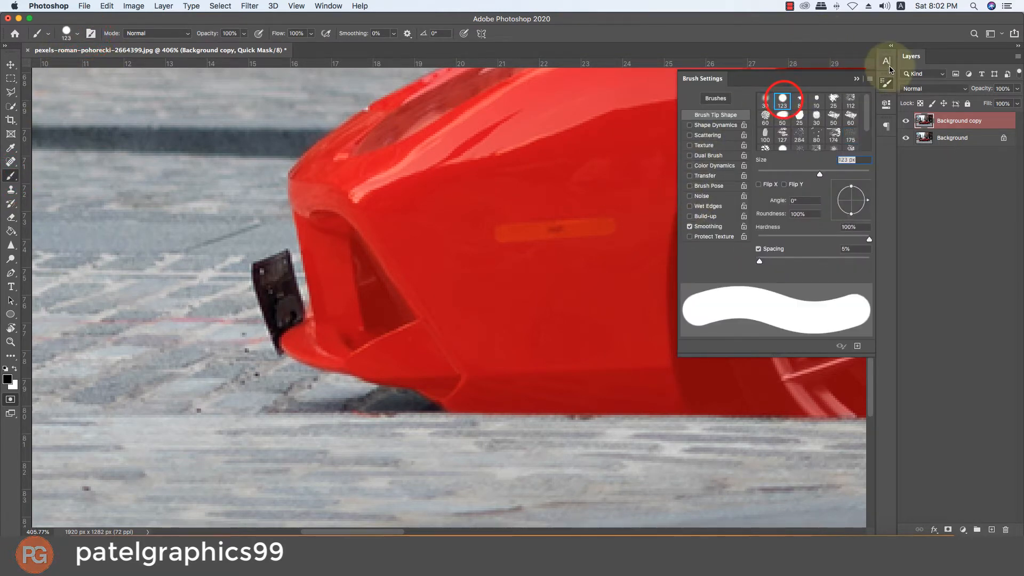
left_click(856, 79)
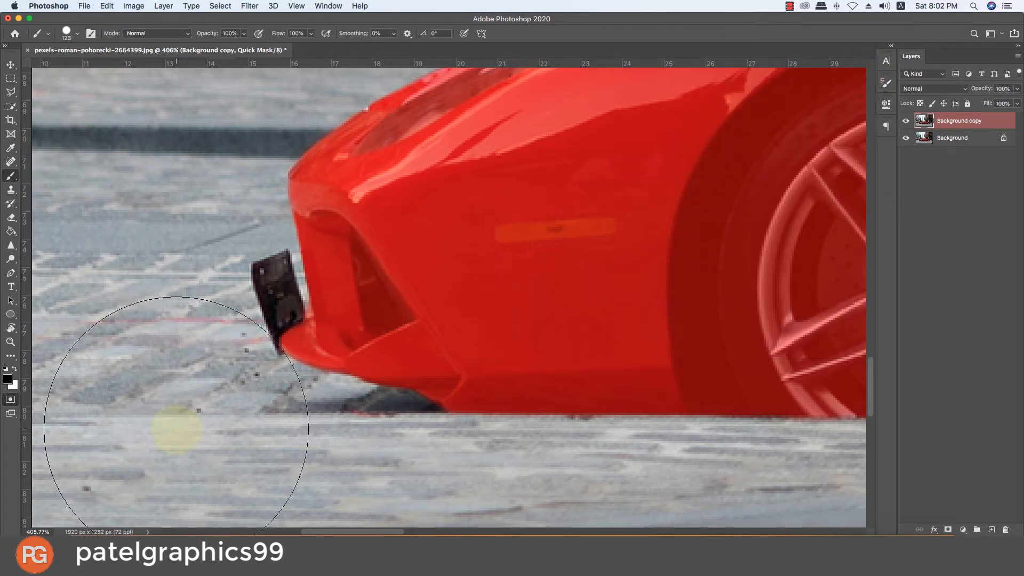
Step: Reduce the brush to 10 px and paint a short horizontal mask stroke on the ground beneath the front bumper
key("bracketleft")
key("bracketleft")
key("bracketleft")
key("bracketleft")
key("bracketleft")
key("bracketleft")
key("bracketleft")
key("bracketleft")
left_click(503, 291)
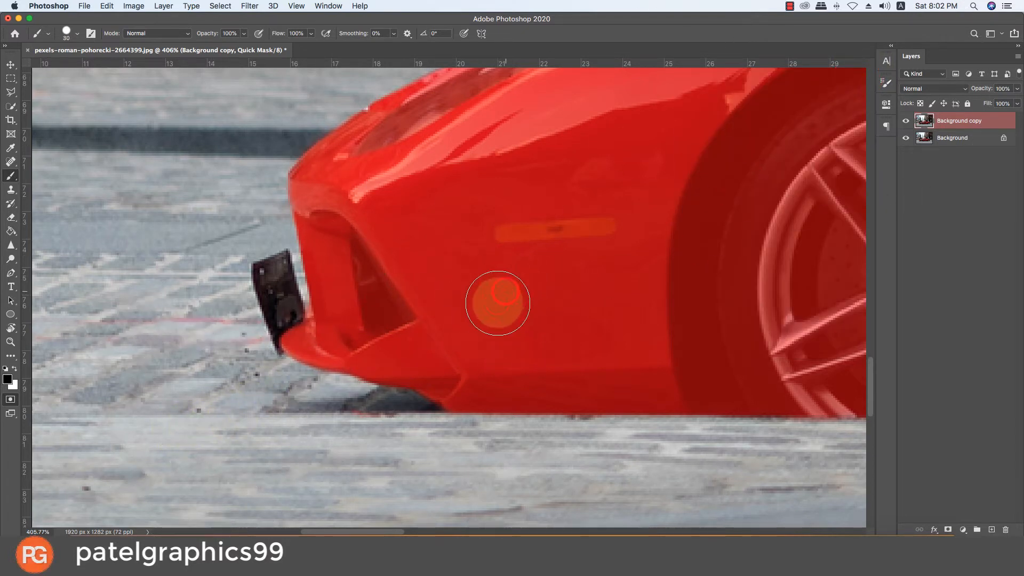
key("bracketleft")
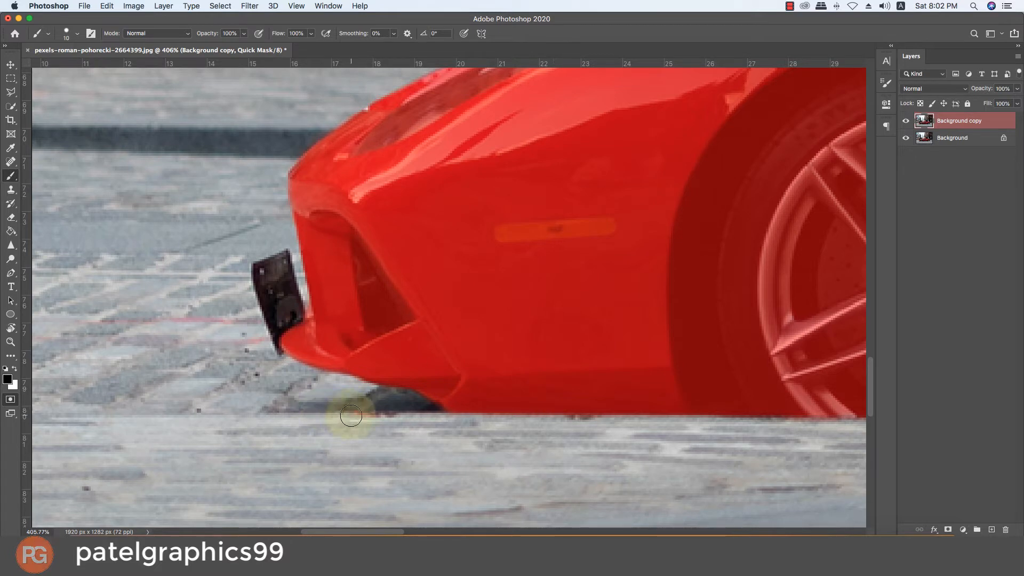
left_click_drag(350, 416, 401, 415)
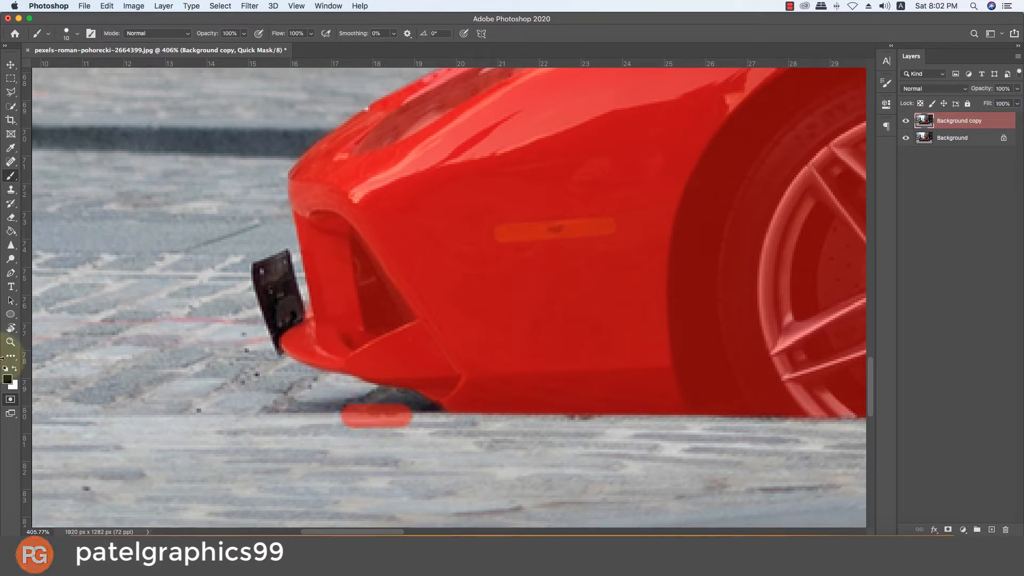
Step: Switch the painting colour to white and erase the stray mask stroke on the ground beneath the front bumper
left_click(15, 369)
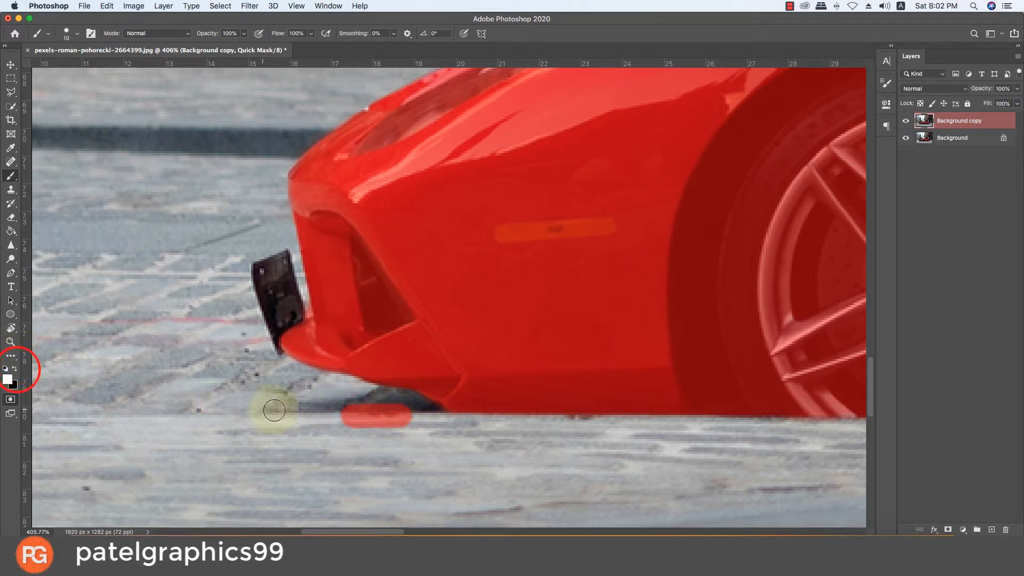
mouse_move(343, 415)
left_mouse_down()
mouse_move(387, 414)
mouse_move(271, 388)
left_mouse_up()
scroll(273, 388, "up", 5)
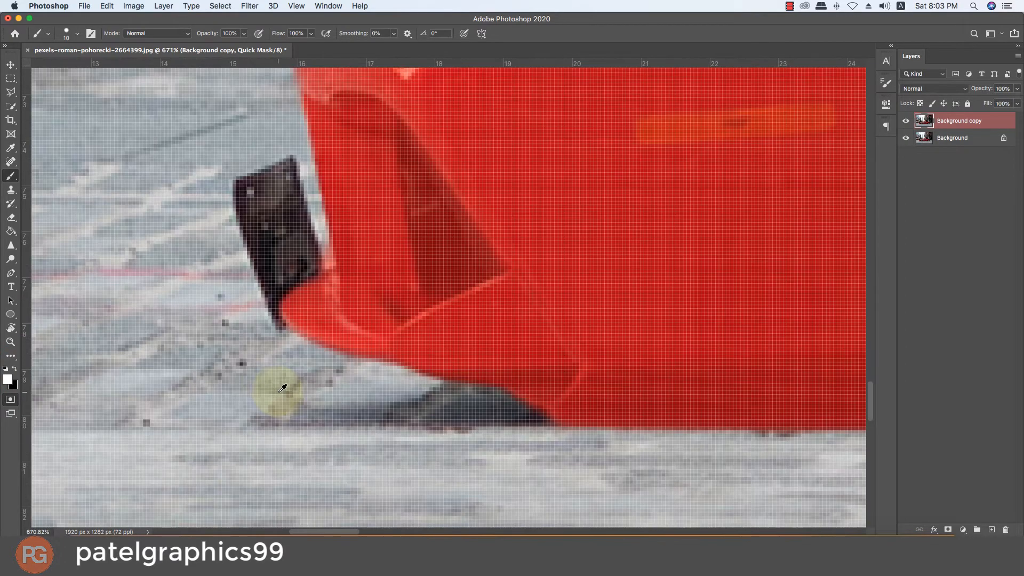
scroll(278, 386, "down", 5)
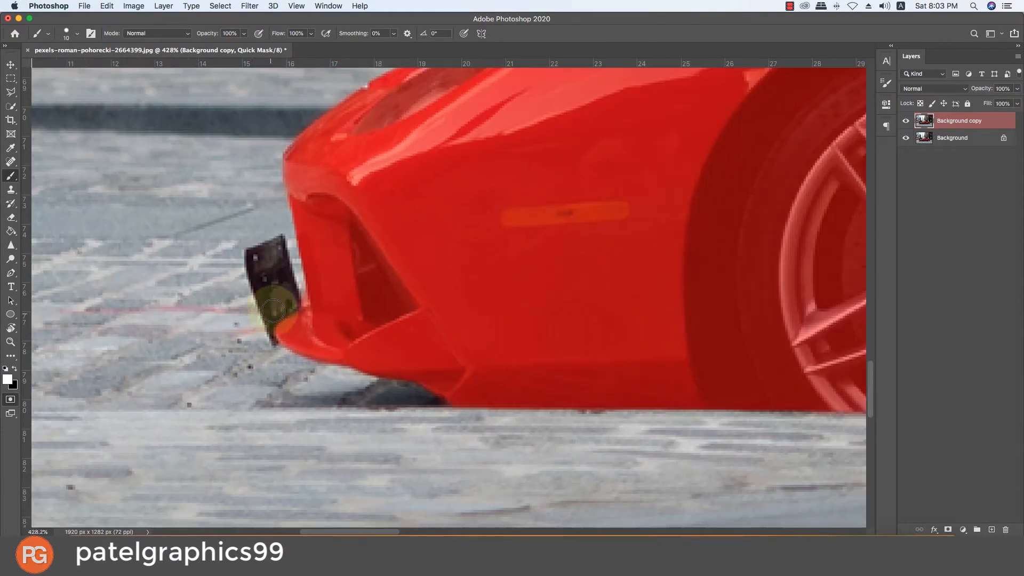
Step: Brush white over the Quick Mask where the black plate meets the front bumper
key("z")
key("b")
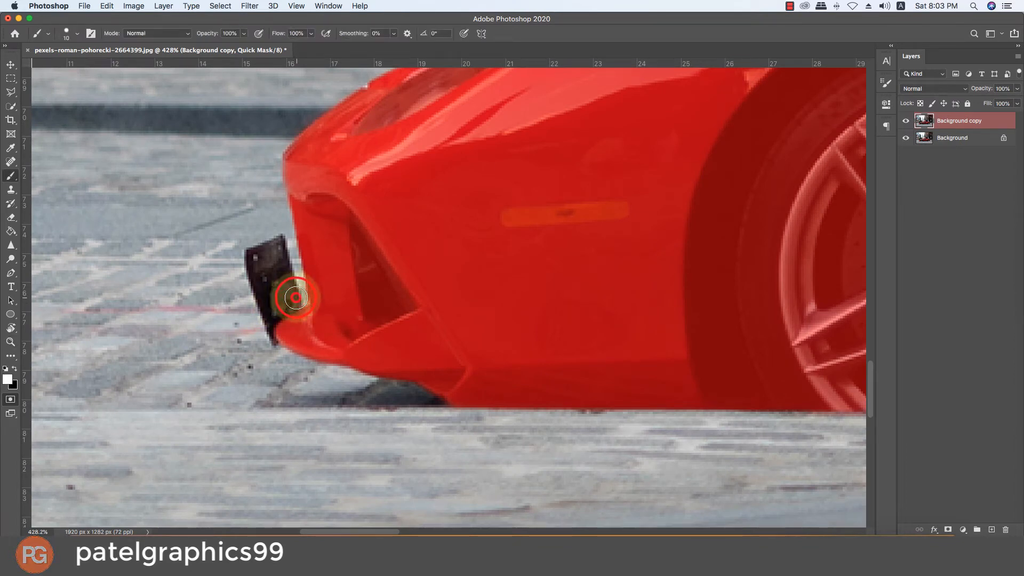
mouse_move(296, 297)
left_mouse_down()
mouse_move(279, 299)
mouse_move(265, 321)
left_mouse_up()
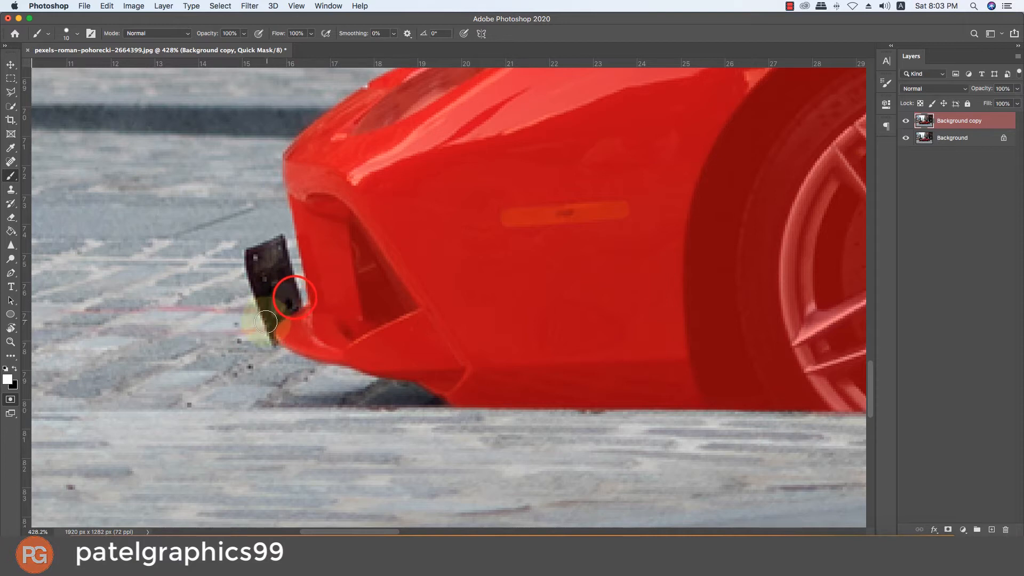
Step: Switch the painting colour to black and fill the mask along the car's nose and upper headlight edge
left_click_drag(251, 273, 165, 518)
left_click(251, 347)
key("x")
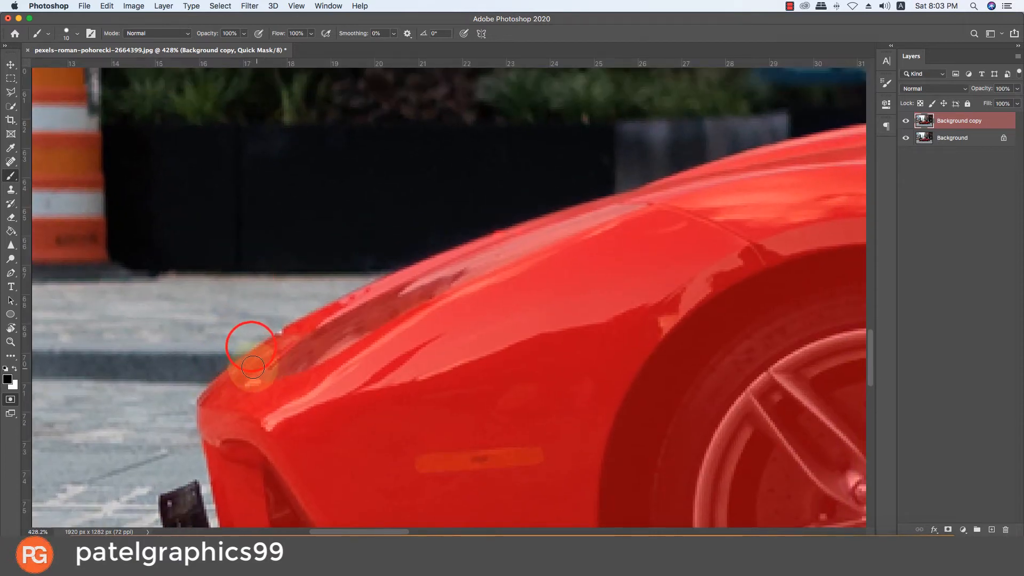
left_click_drag(252, 367, 199, 408)
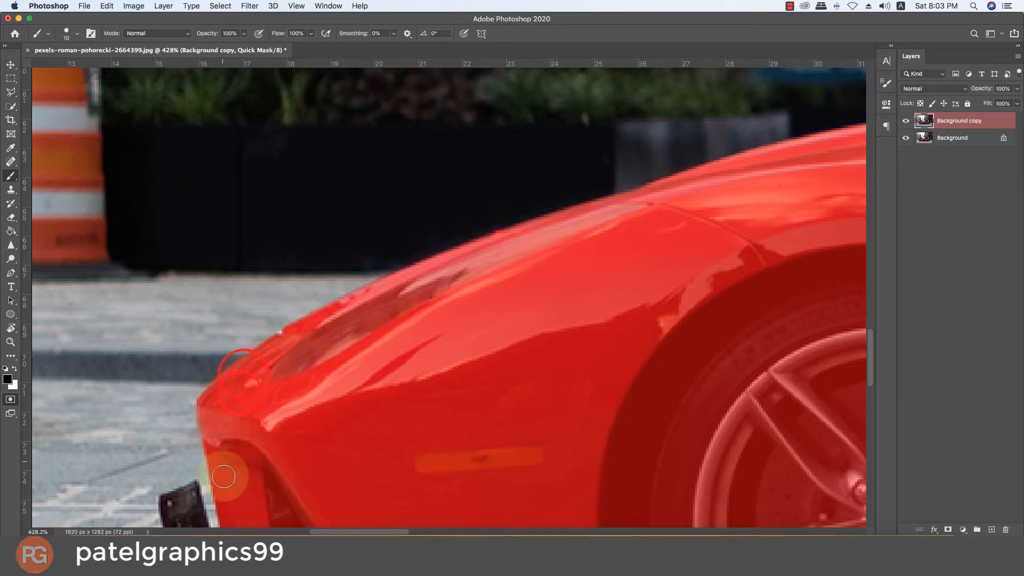
left_click(227, 389)
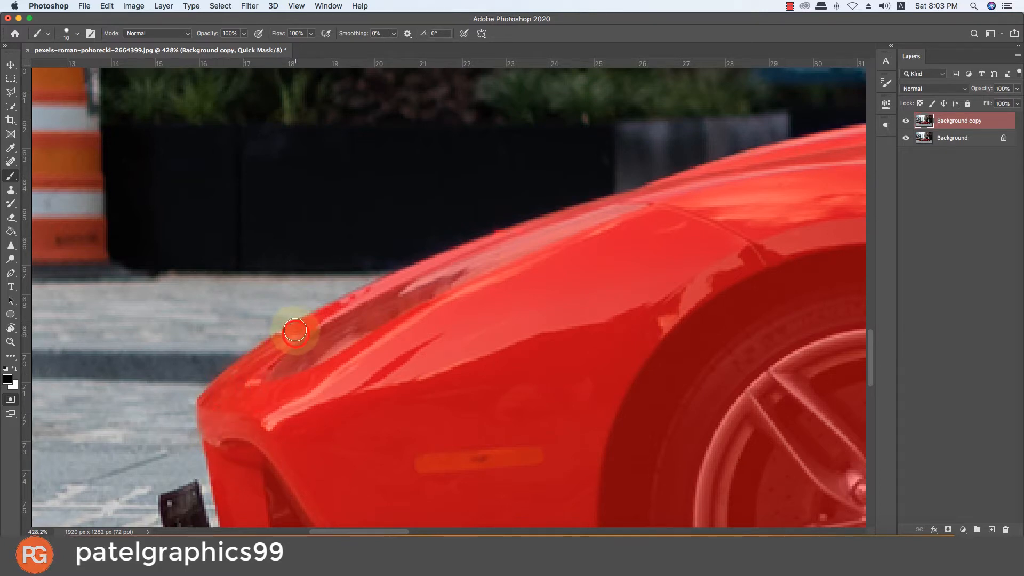
mouse_move(295, 331)
left_mouse_down()
mouse_move(418, 275)
mouse_move(233, 373)
left_mouse_up()
Step: Touch up the mask with straight brush strokes along the upper edge of the hood
left_click(365, 325, "shift")
left_click(454, 299, "shift")
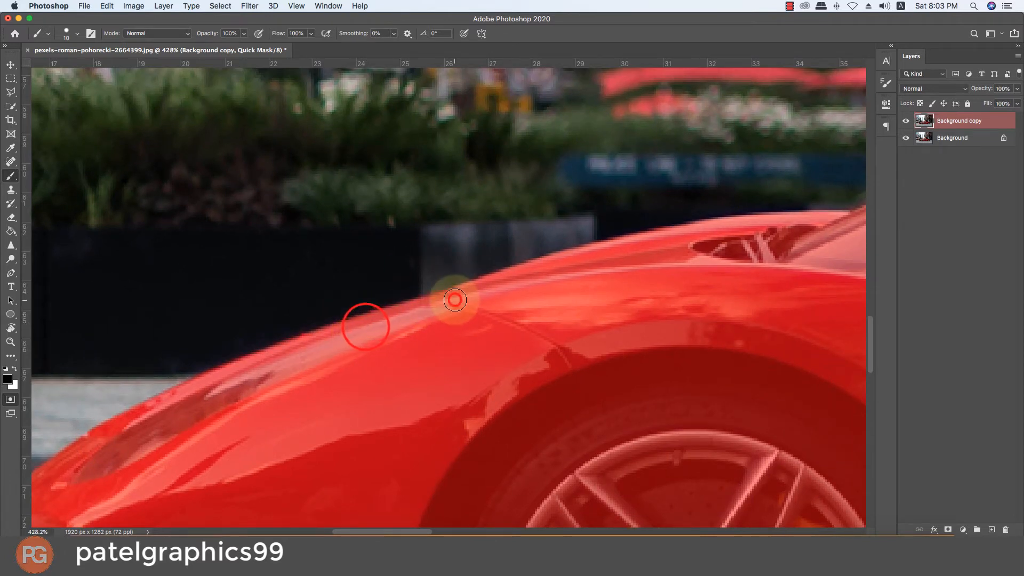
left_click_drag(622, 242, 272, 293)
left_click(396, 278, "shift")
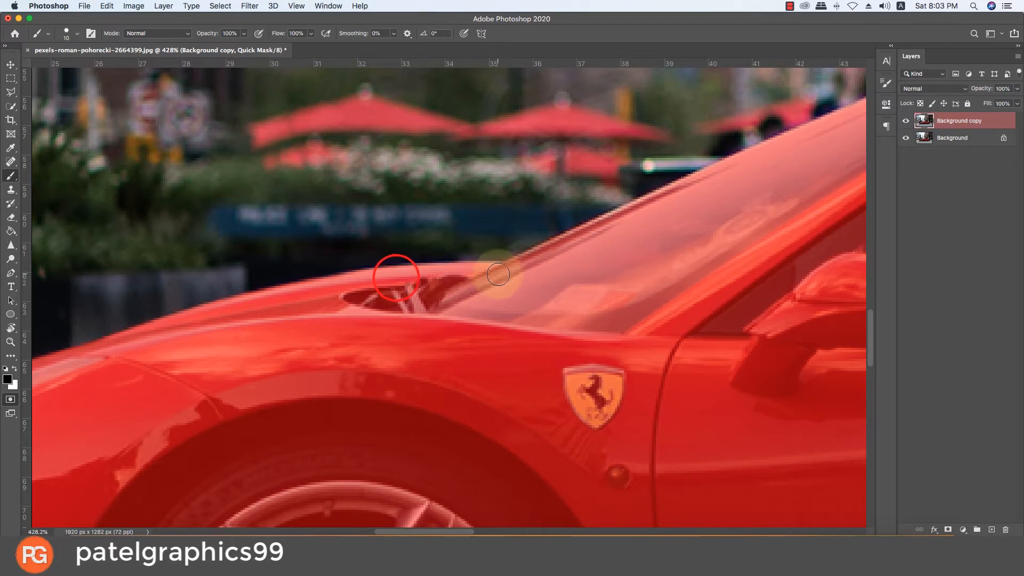
Step: Paint the mask along the windshield's upper edge up to the front of the roof
left_click_drag(501, 274, 277, 386)
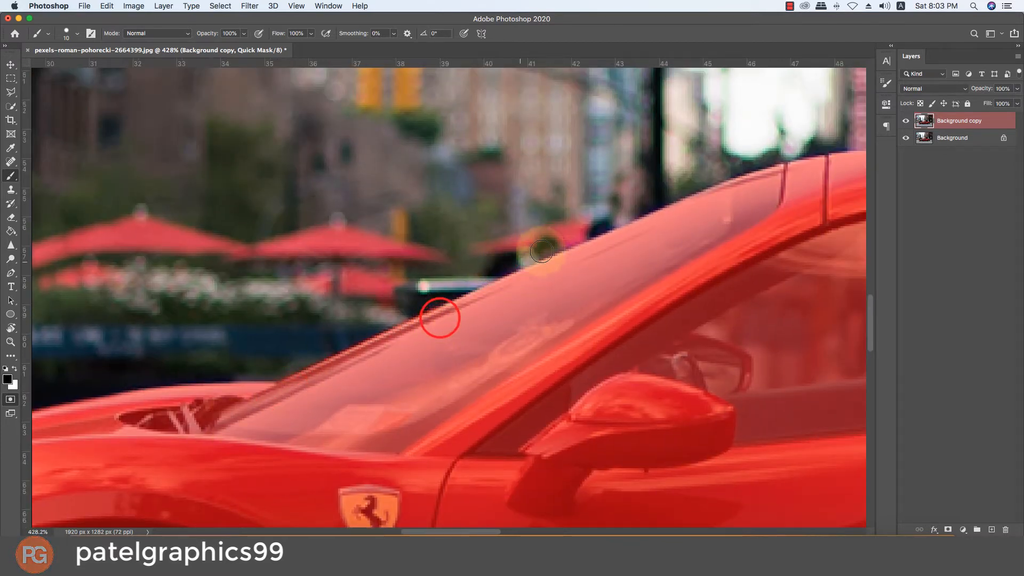
left_click(600, 248)
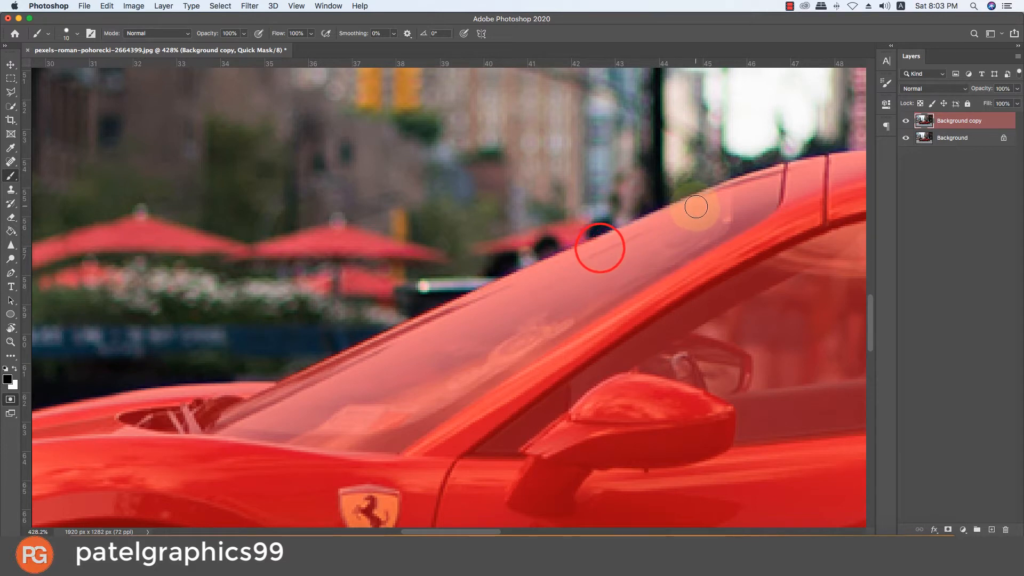
left_click_drag(696, 209, 507, 326)
left_click(588, 285)
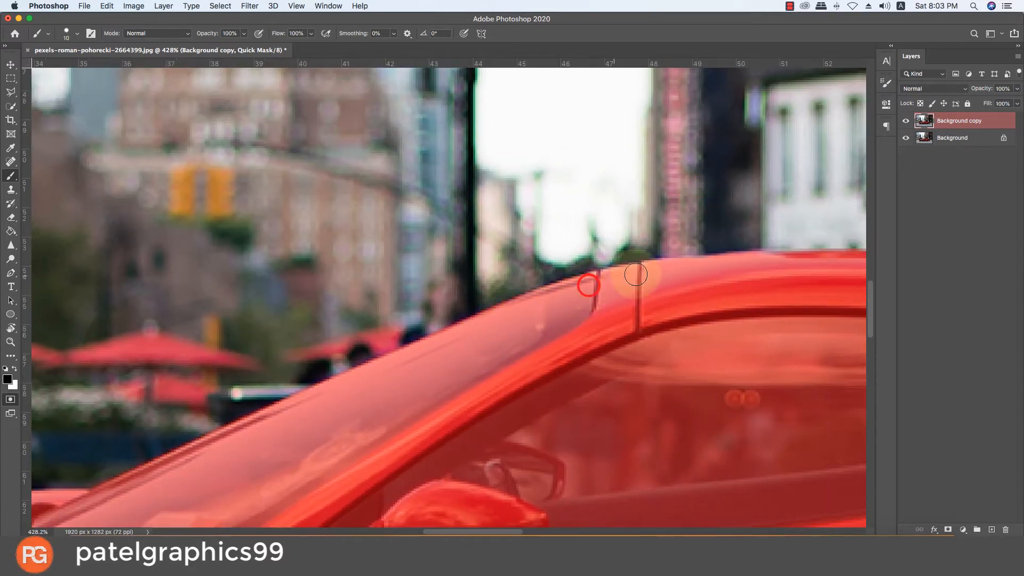
left_click(652, 271)
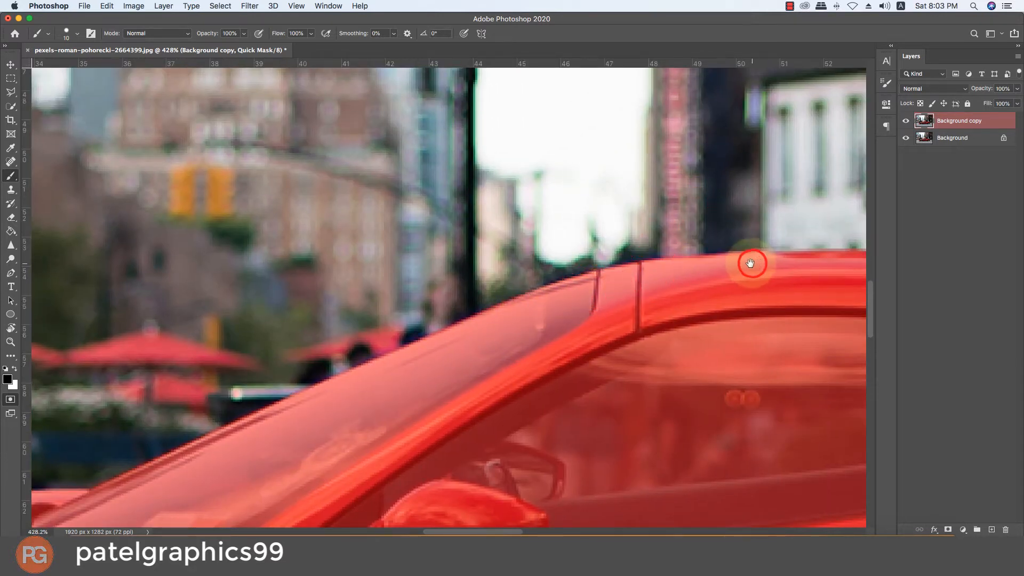
Step: Paint the mask along the roof's top edge to the rear of the cabin
left_click_drag(750, 262, 329, 303)
left_click(416, 308)
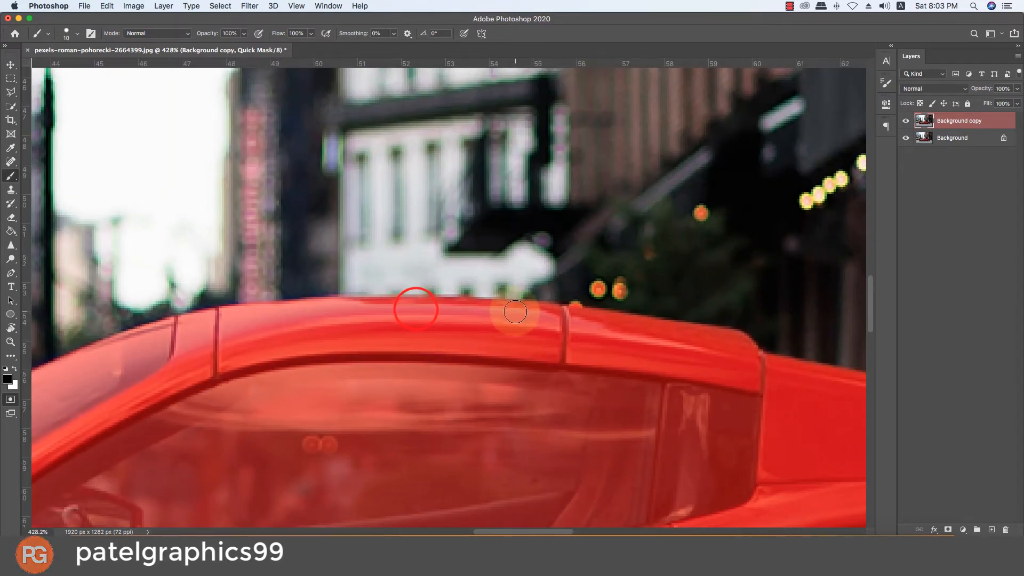
left_click(600, 322)
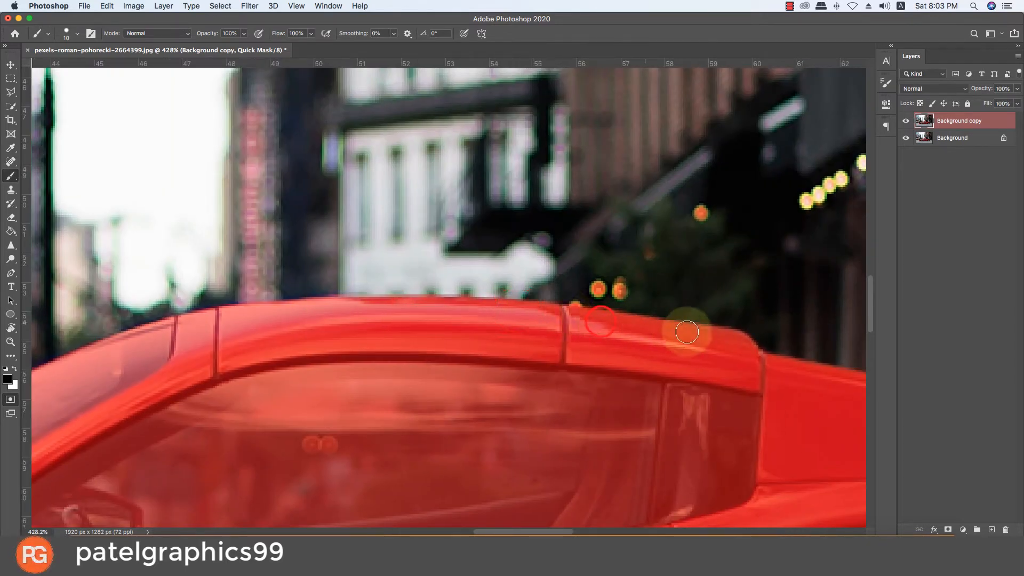
left_click(710, 339)
Step: Paint the mask along the sloping body edge behind the cabin and the bright highlights above the rear fender
left_click_drag(738, 344, 198, 176)
left_click(389, 219)
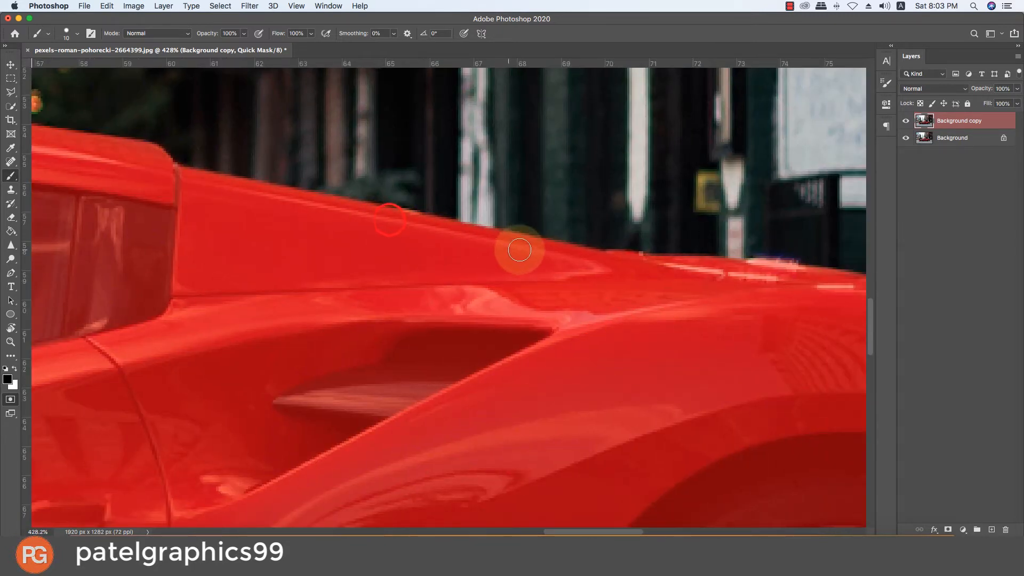
left_click(638, 262)
left_click(723, 275)
left_click_drag(777, 283, 726, 274)
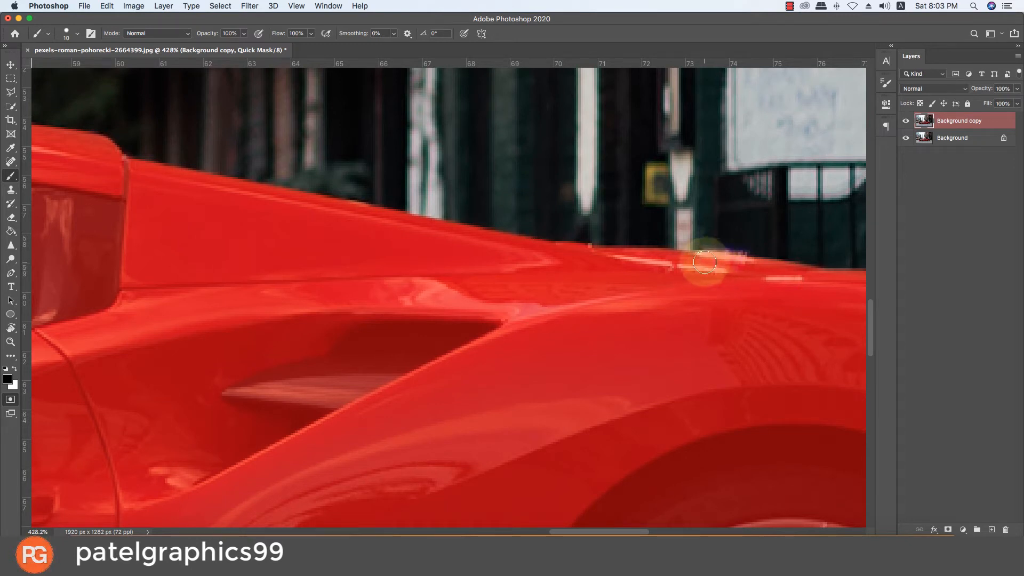
Step: Touch up the mask with black along the rear spoiler and around the taillight
left_click_drag(726, 294, 548, 258)
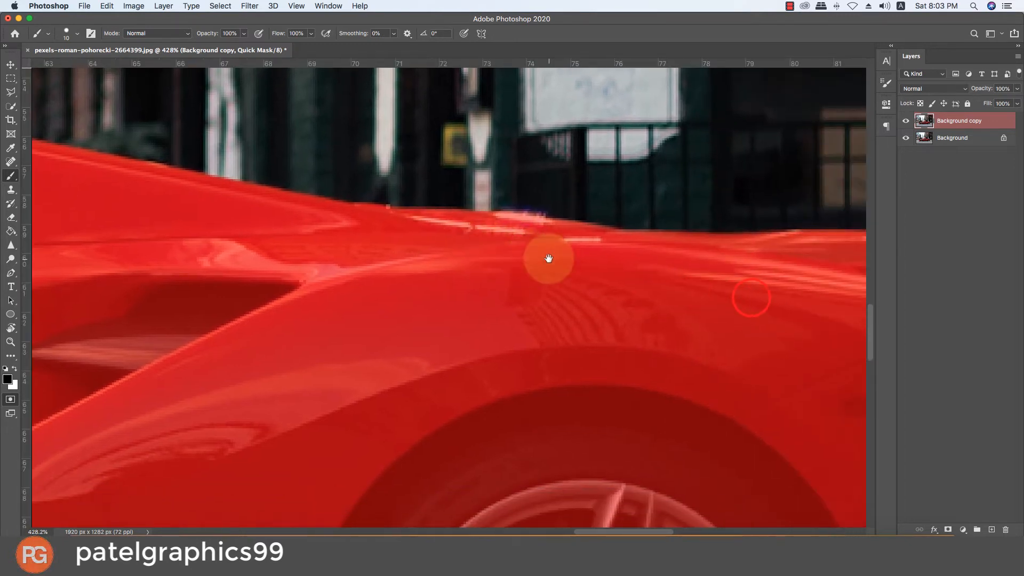
left_click_drag(677, 258, 327, 253)
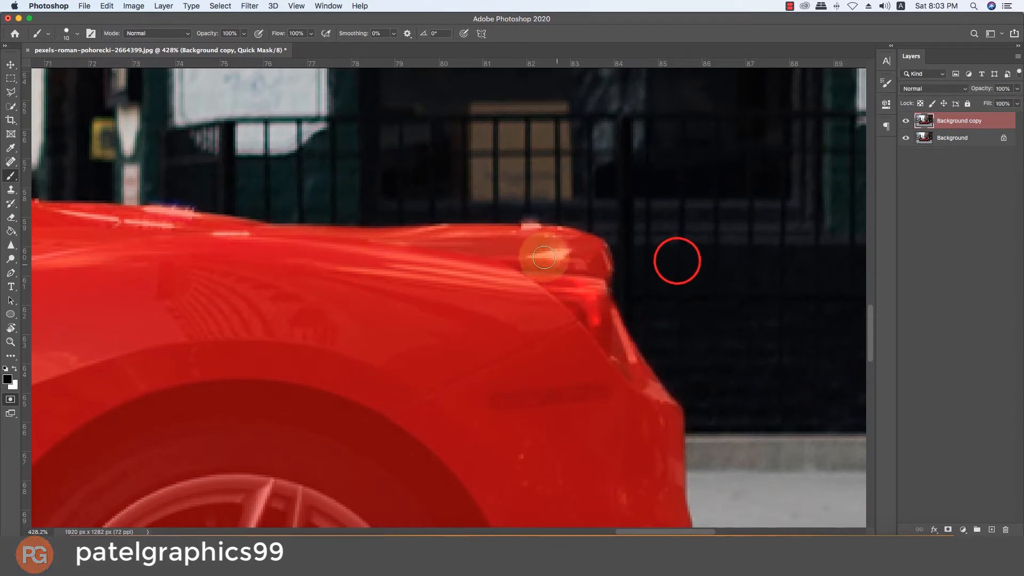
key("x")
key("x")
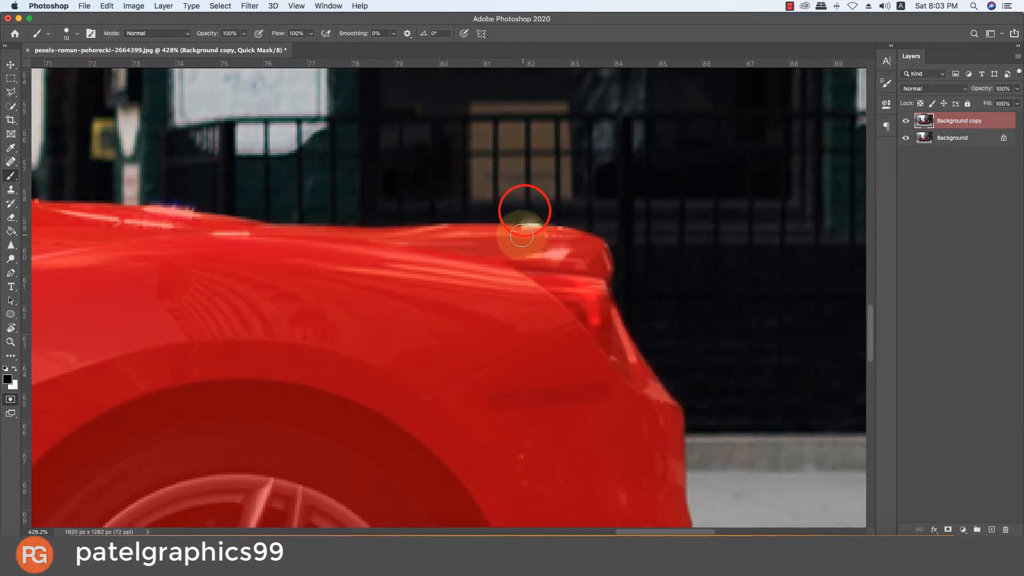
left_click(519, 235)
left_click(598, 261)
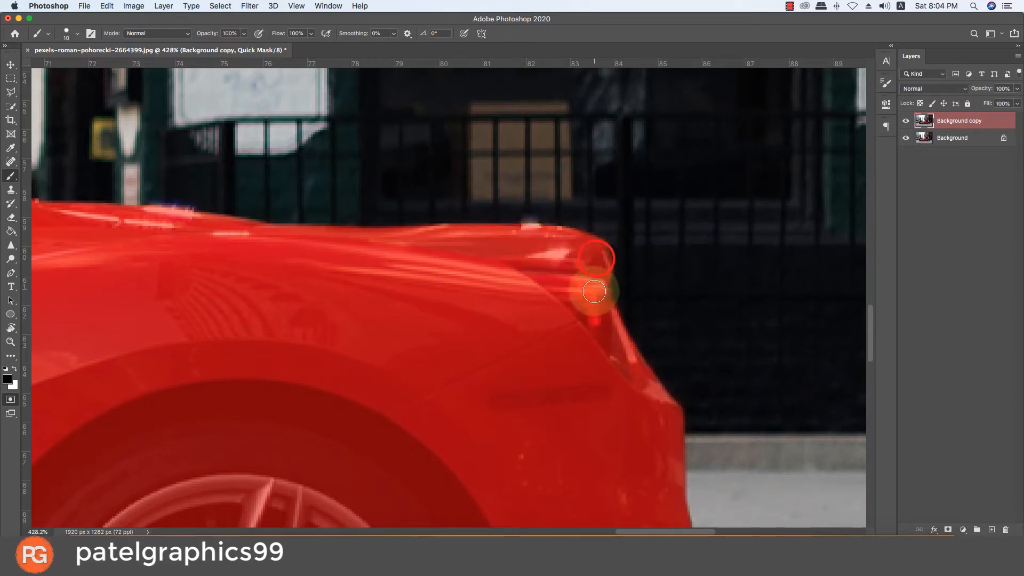
left_click(648, 398)
Step: Touch up the mask down the outer edge of the rear bumper
scroll(645, 395, "down", 5)
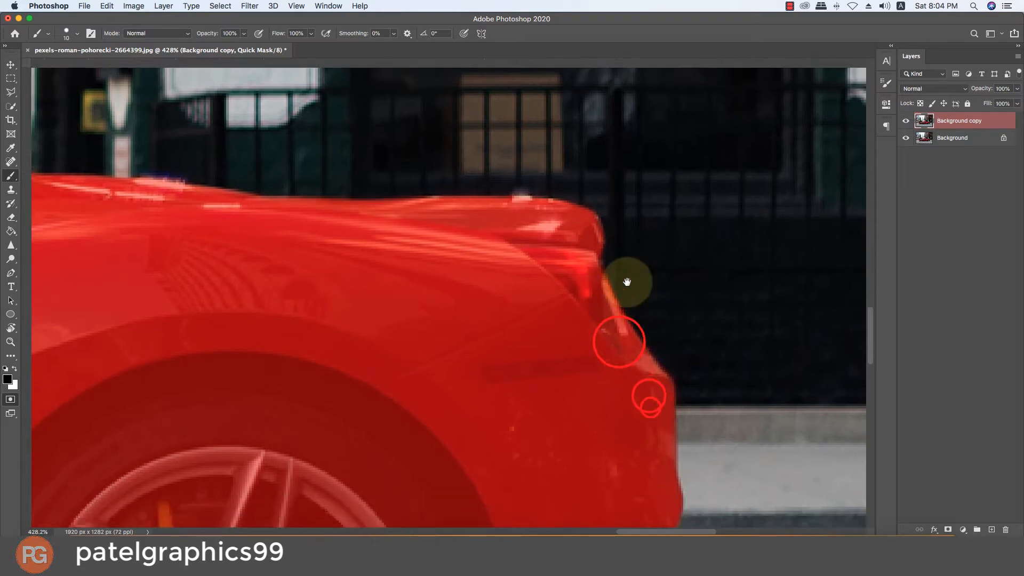
left_click(643, 397)
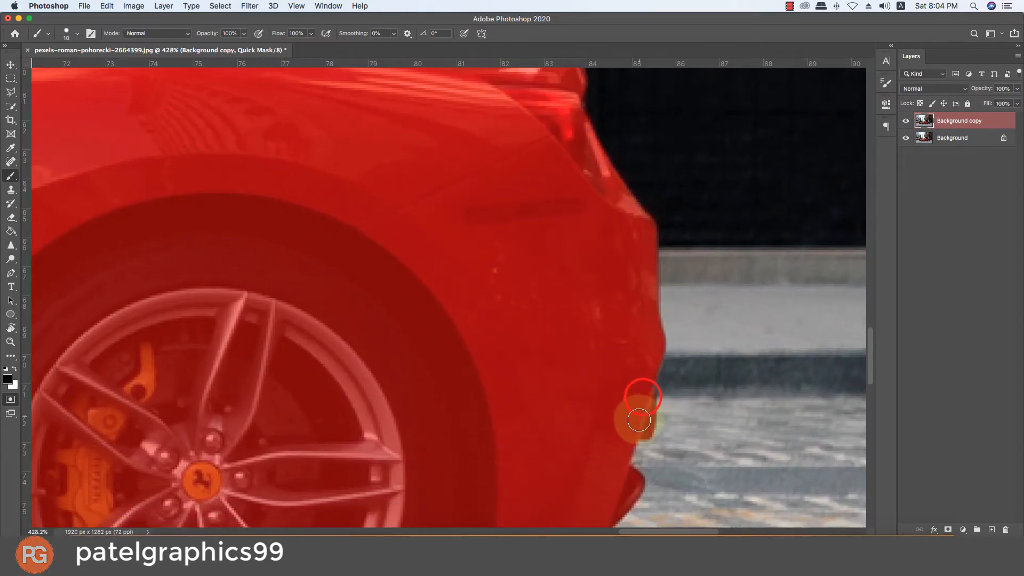
scroll(641, 431, "down", 5)
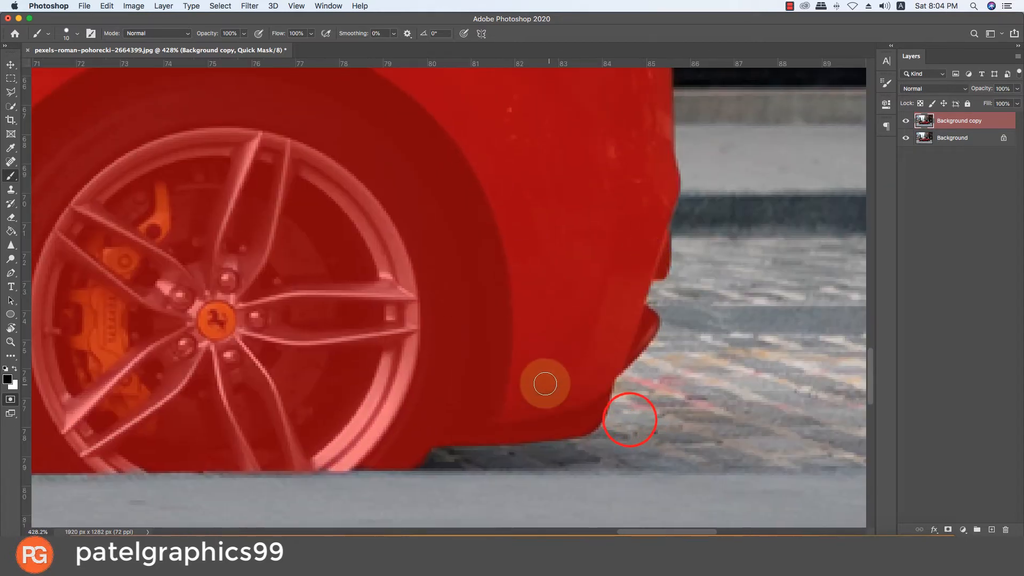
Step: Examine the mask along the car's underside from the rear wheel to the front bumper, then over the whole car
left_click_drag(408, 427, 404, 457)
left_click_drag(315, 401, 558, 357)
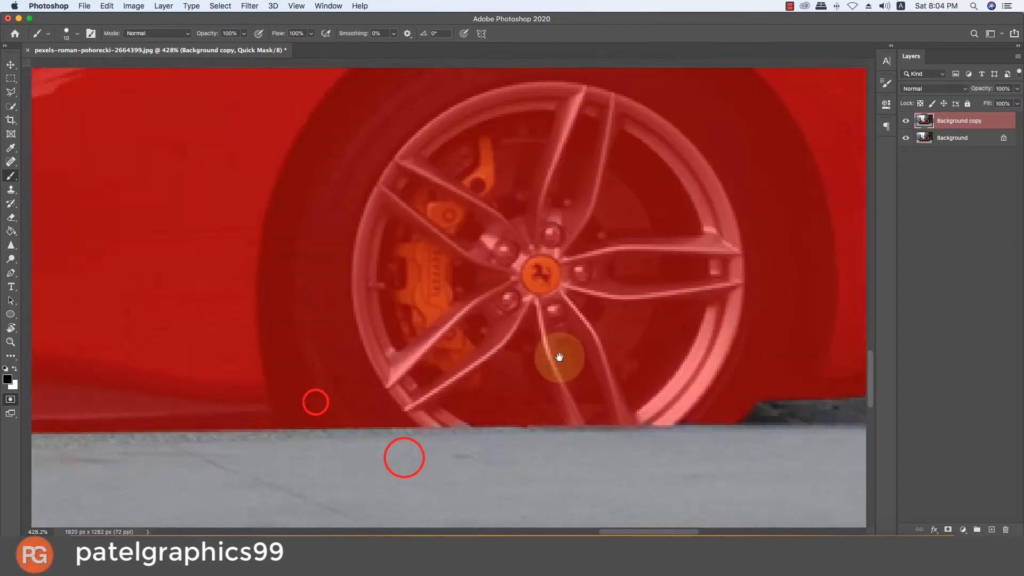
left_click(494, 297)
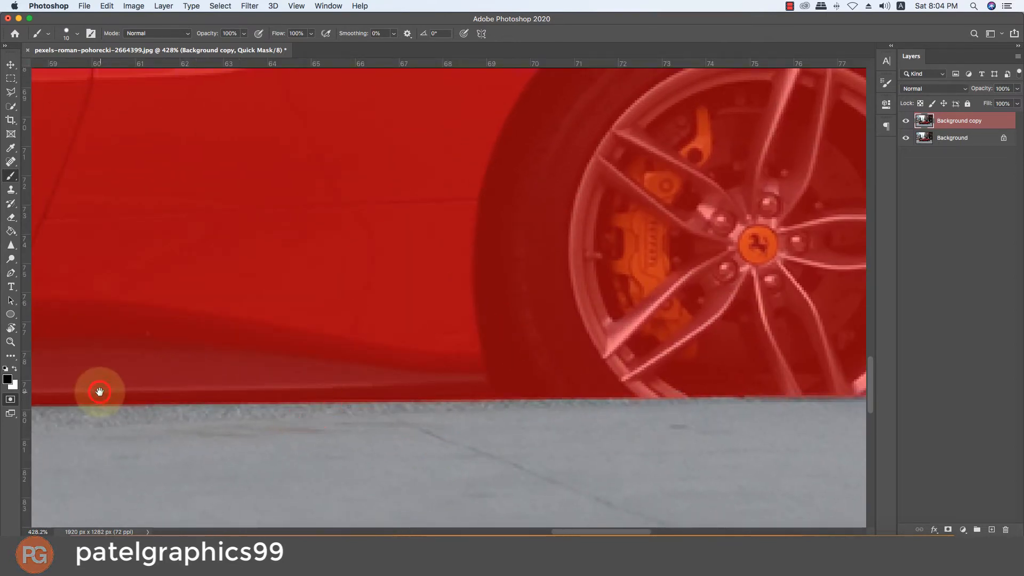
left_click_drag(99, 392, 548, 365)
left_click_drag(308, 293, 640, 286)
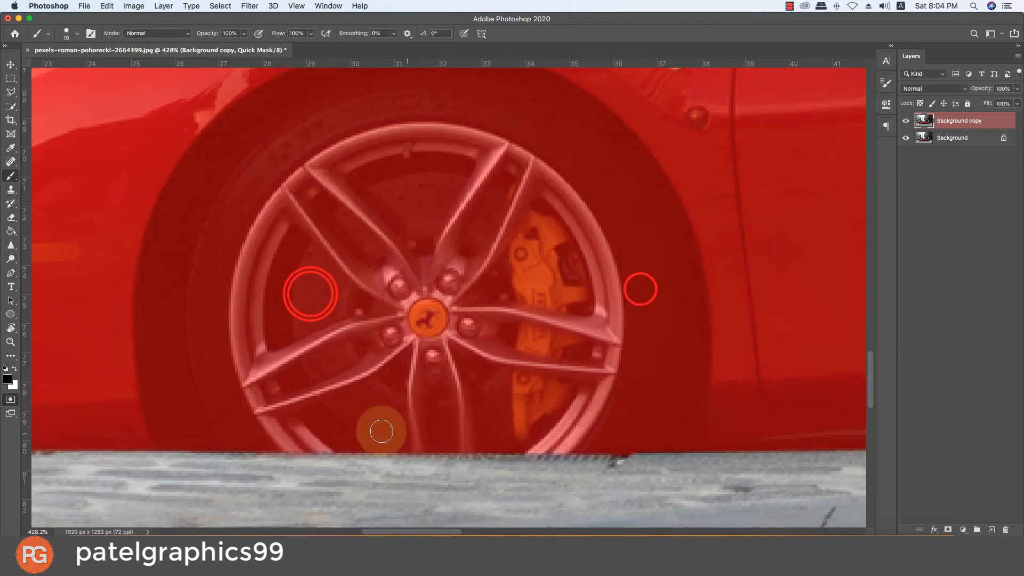
mouse_move(382, 431)
left_mouse_down()
mouse_move(359, 438)
mouse_move(651, 427)
left_mouse_up()
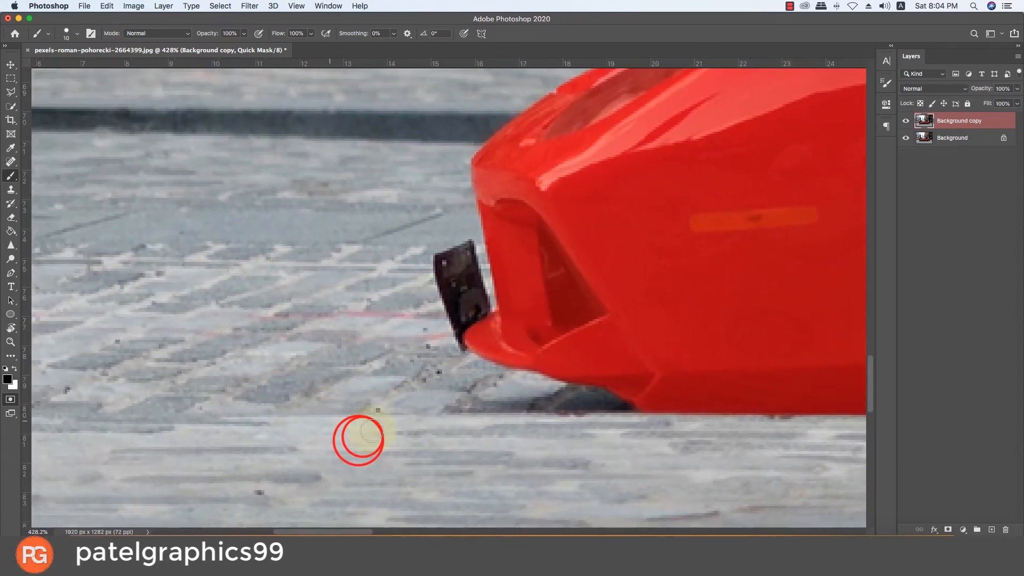
left_click_drag(362, 436, 772, 419)
scroll(679, 401, "down", 10)
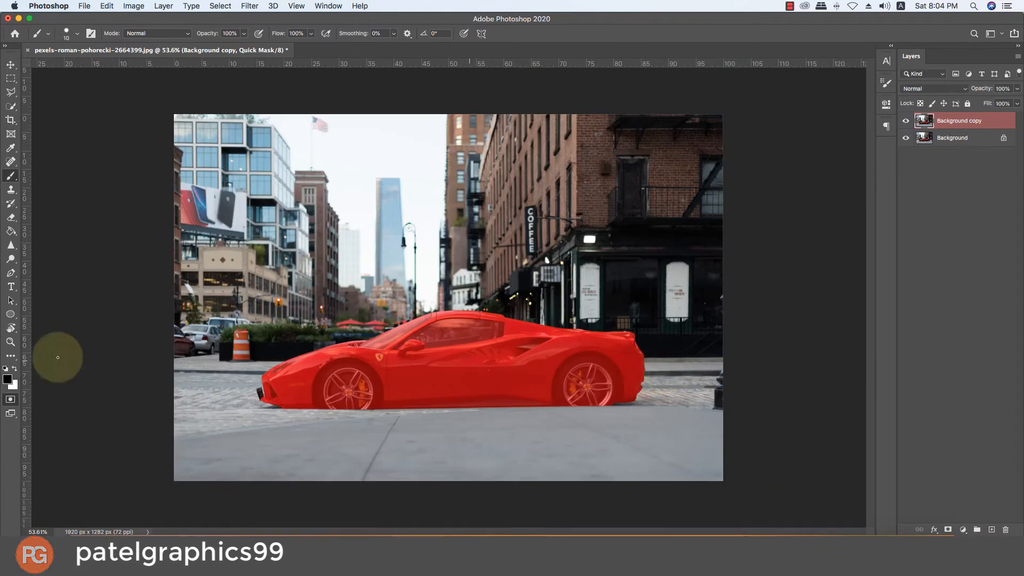
Step: Turn the Quick Mask back into a selection and add it as a layer mask on the Background copy layer
left_click(10, 399)
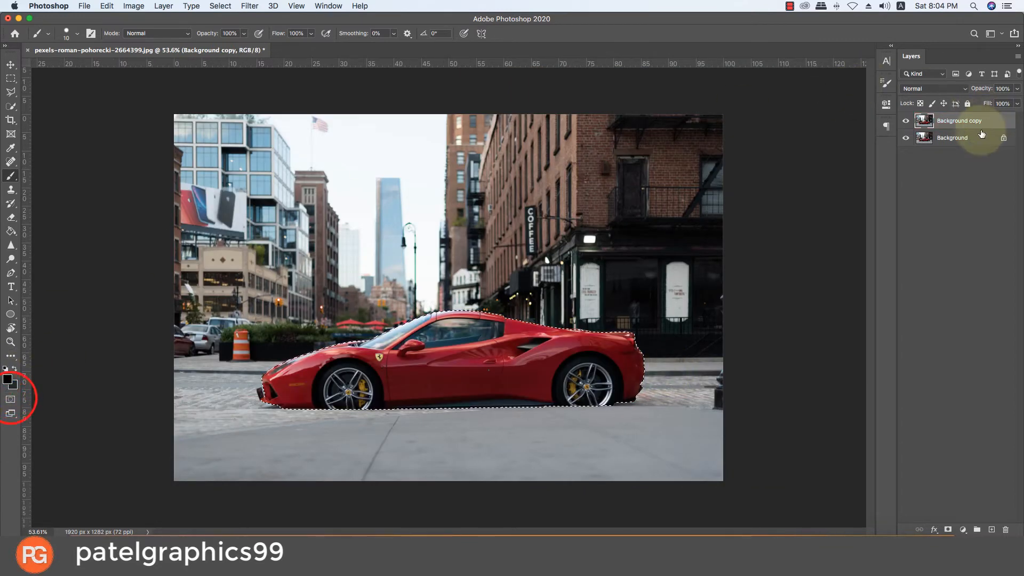
left_click(947, 529)
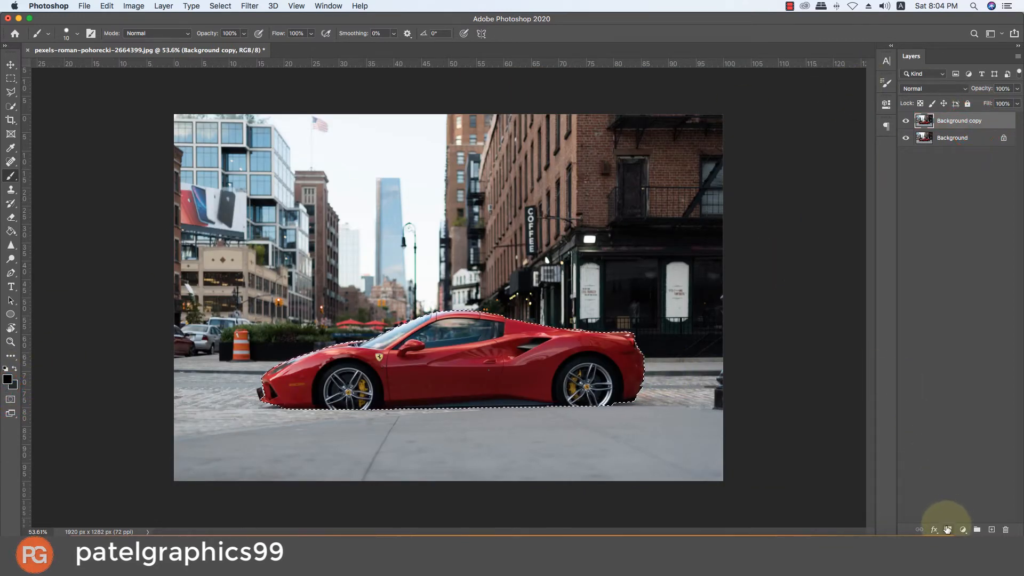
Step: Check the car cut-out by toggling the visibility of the Background copy and Background layers
left_click(903, 121)
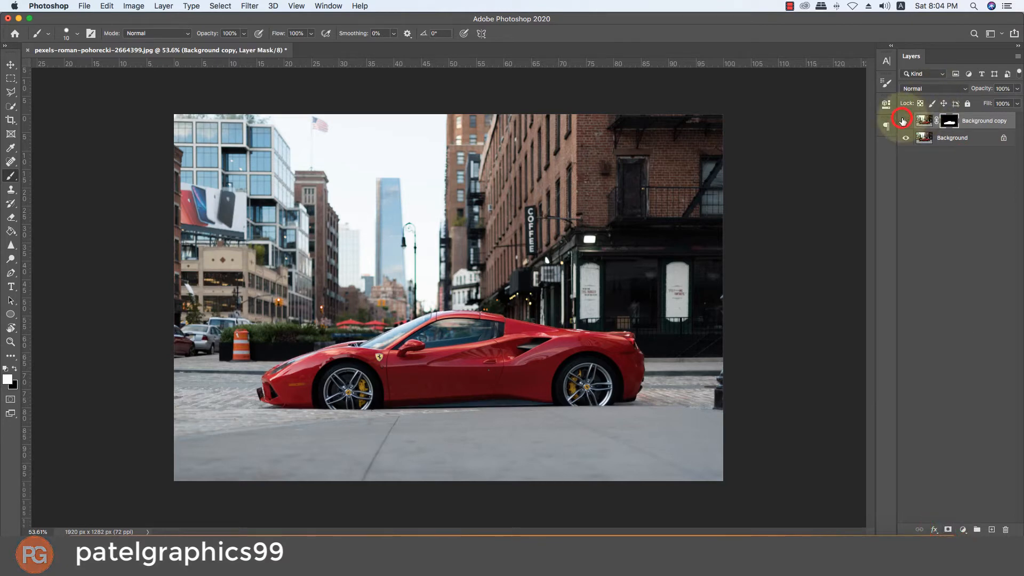
left_click(903, 121)
left_click(907, 138)
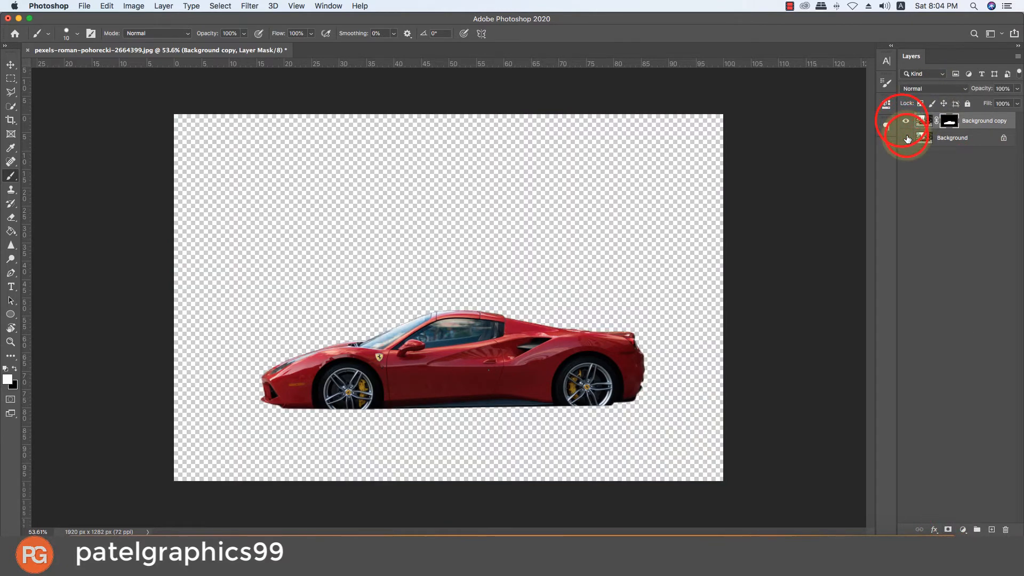
left_click(906, 138)
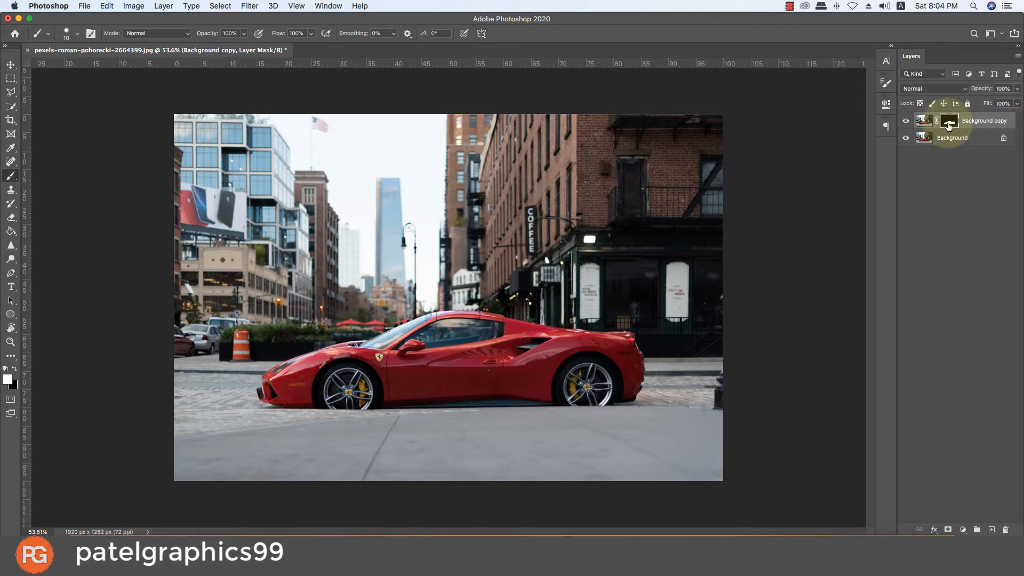
Step: Duplicate the Background layer and load the car mask from the Background copy layer as a selection
left_click(952, 143)
left_click_drag(952, 142, 991, 529)
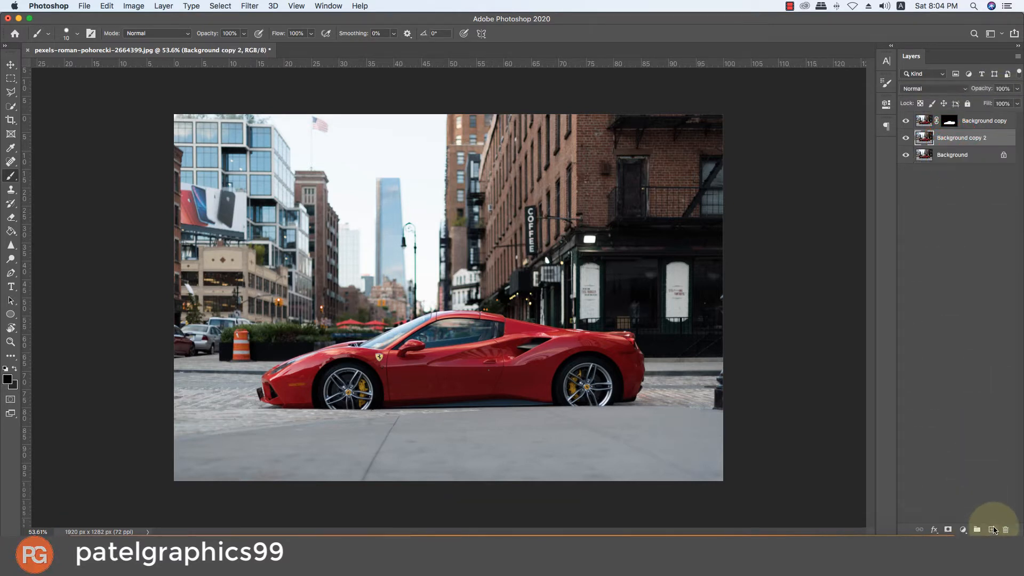
left_click(949, 121, "super")
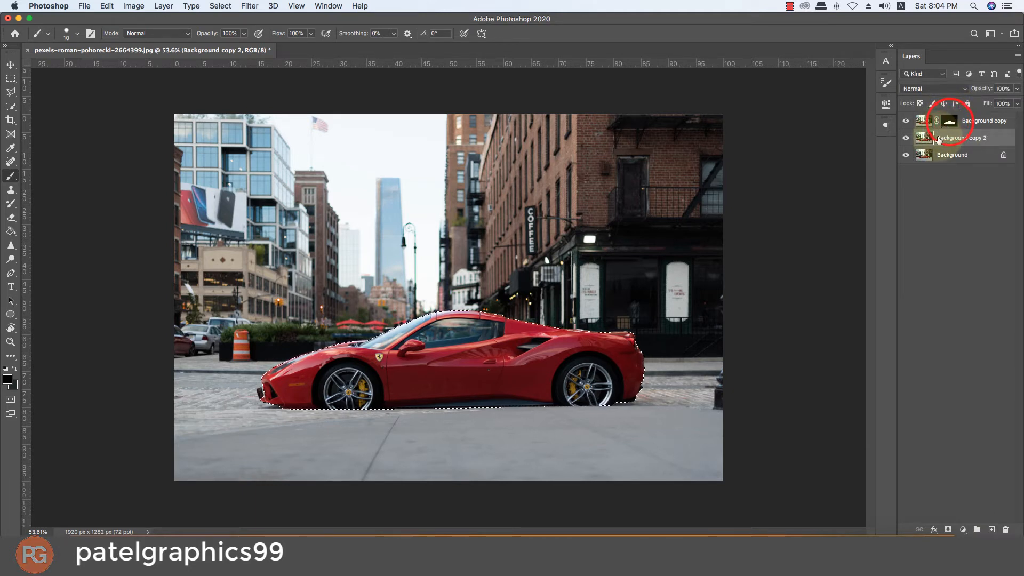
Step: Expand the car selection in Select and Mask by setting Shift Edge to +100%
left_click(10, 107)
left_click(371, 36)
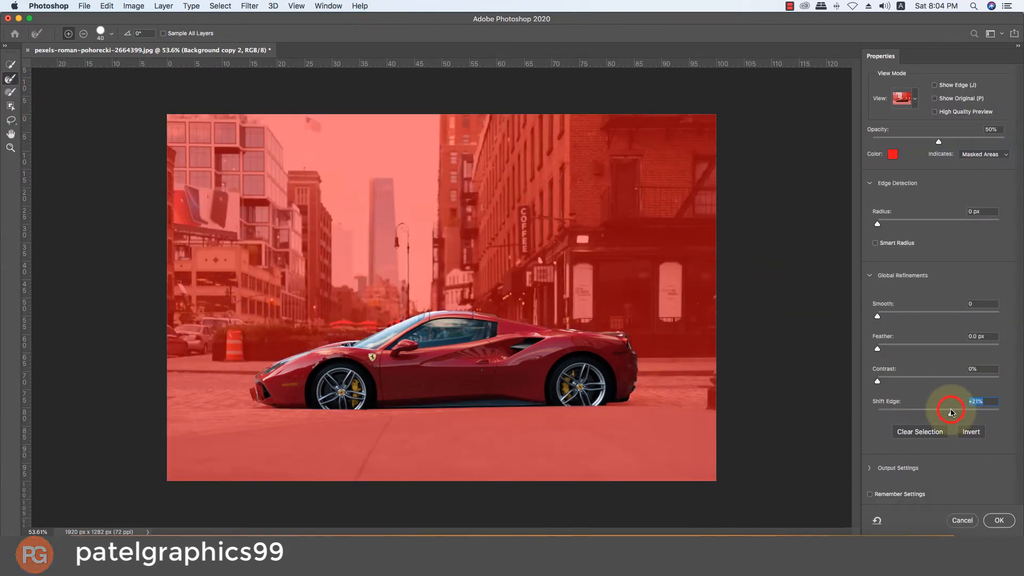
left_click_drag(952, 412, 1022, 414)
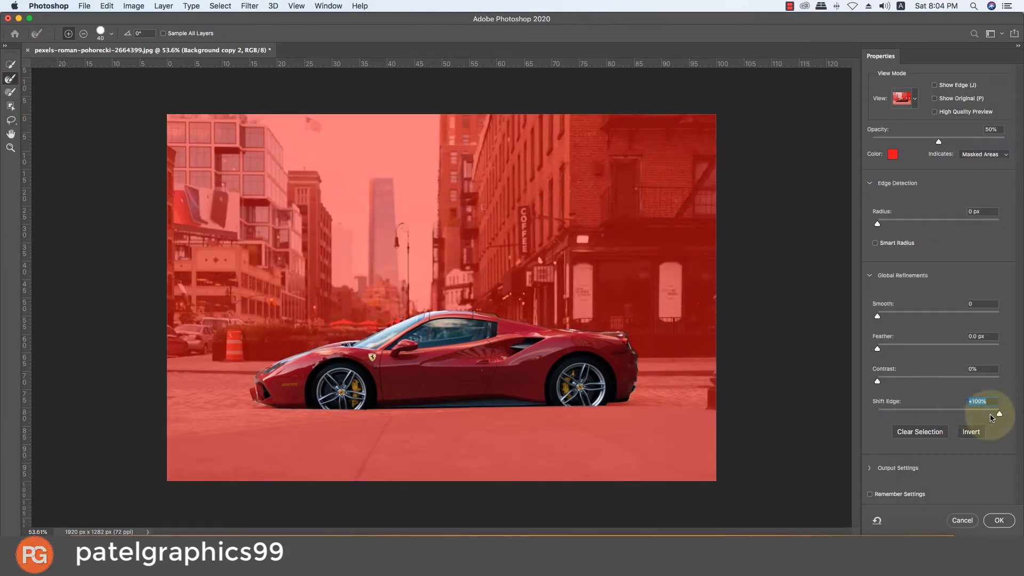
left_click(1000, 525)
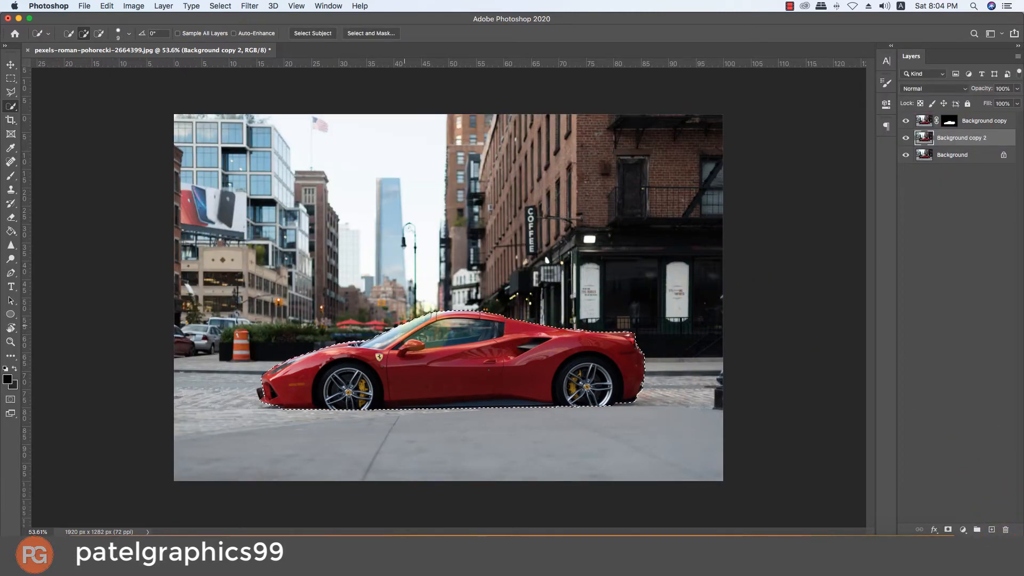
Step: Fill the selected car area on Background copy 2 using Content-Aware with Color Adaptation, Normal mode and 100% opacity
right_click(460, 337)
left_click(487, 466)
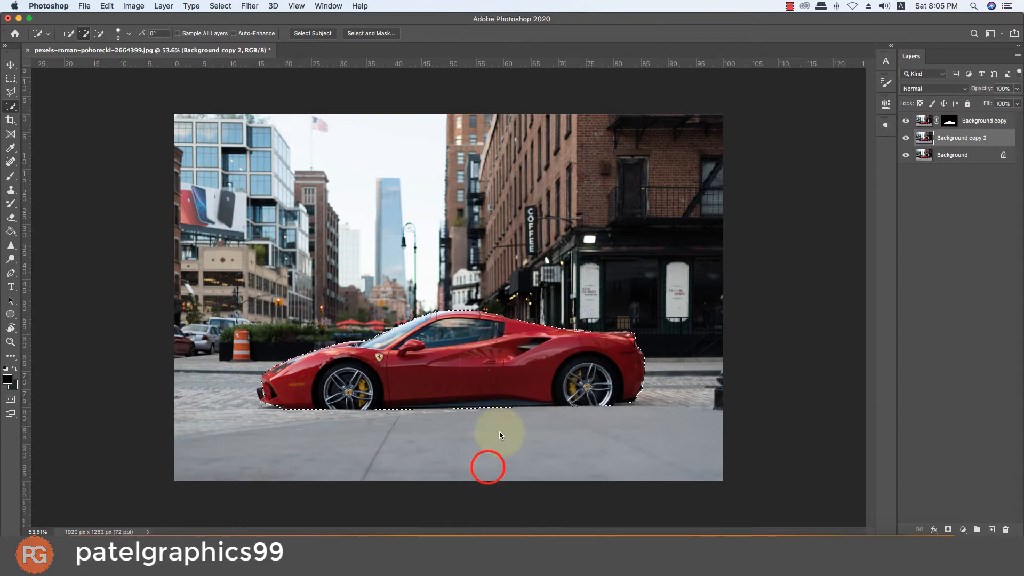
left_click(584, 227)
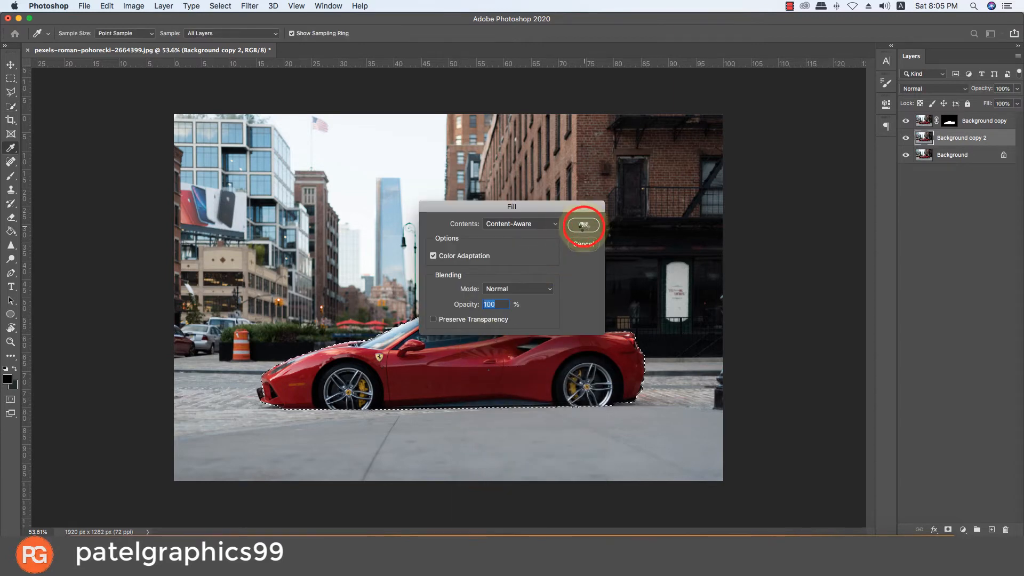
key("super+d")
key("w")
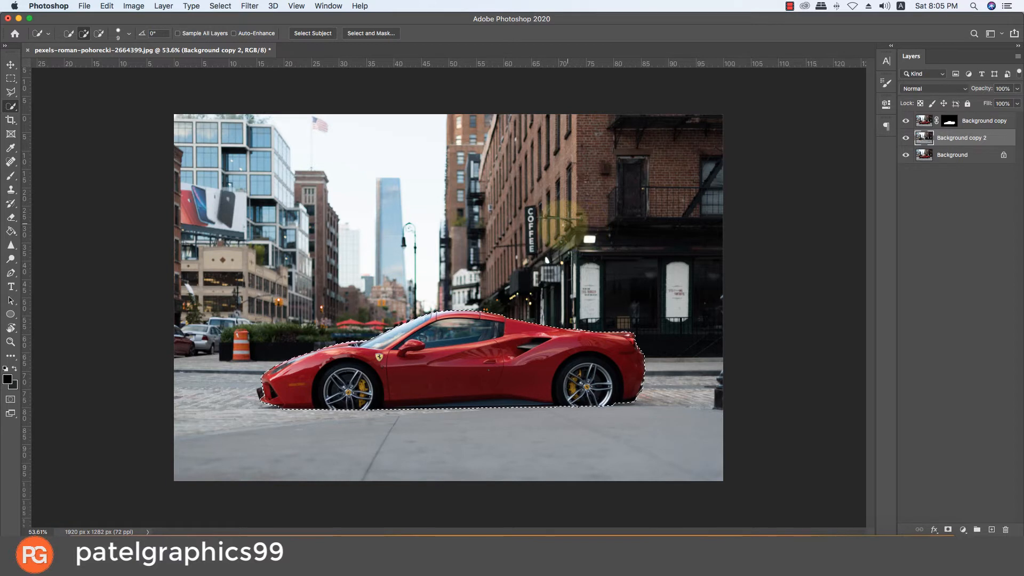
Step: Hide the Background copy layer and deselect the car outline while keeping Background copy 2 active
left_click(904, 122)
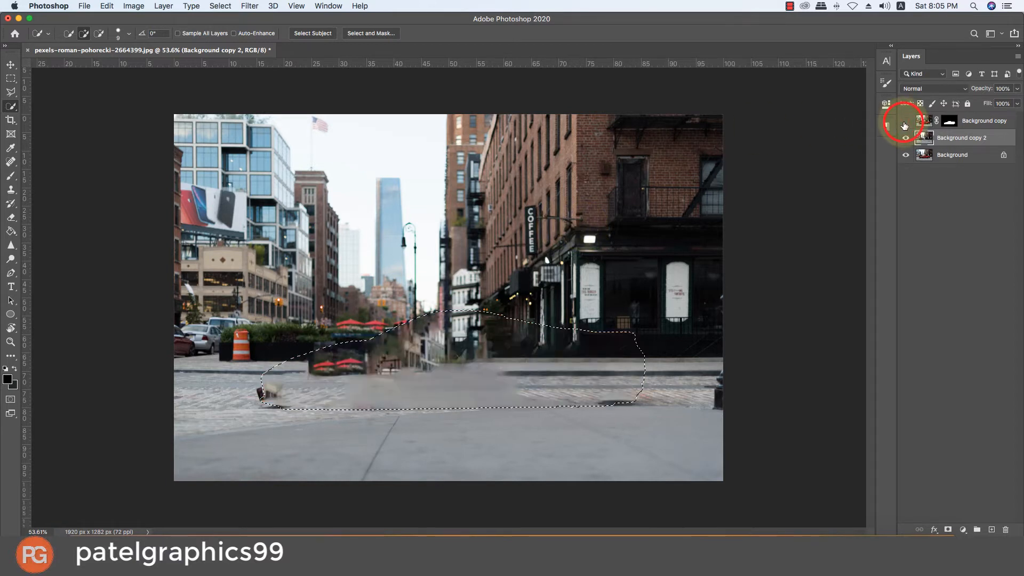
left_click(971, 139)
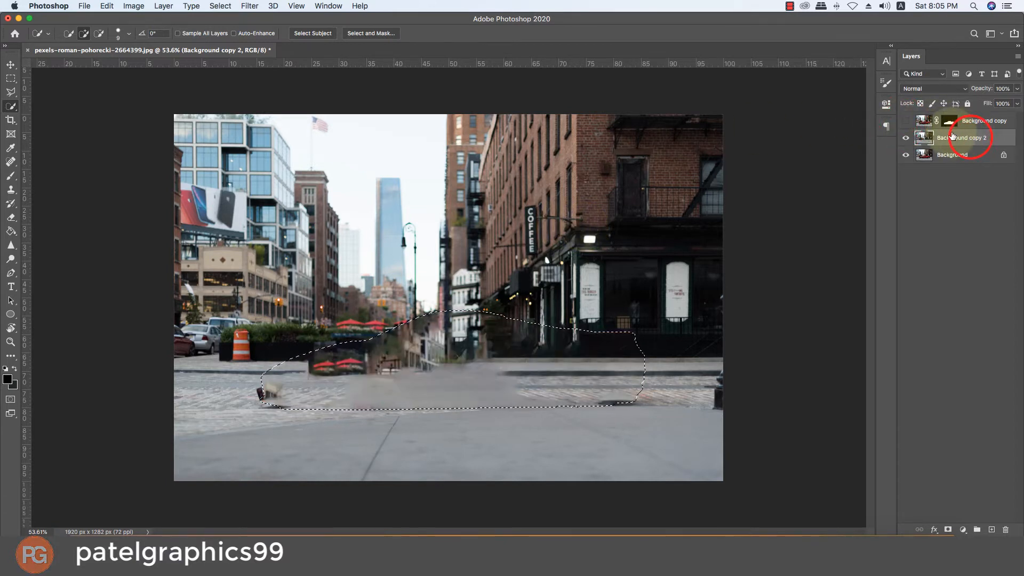
key("super+d")
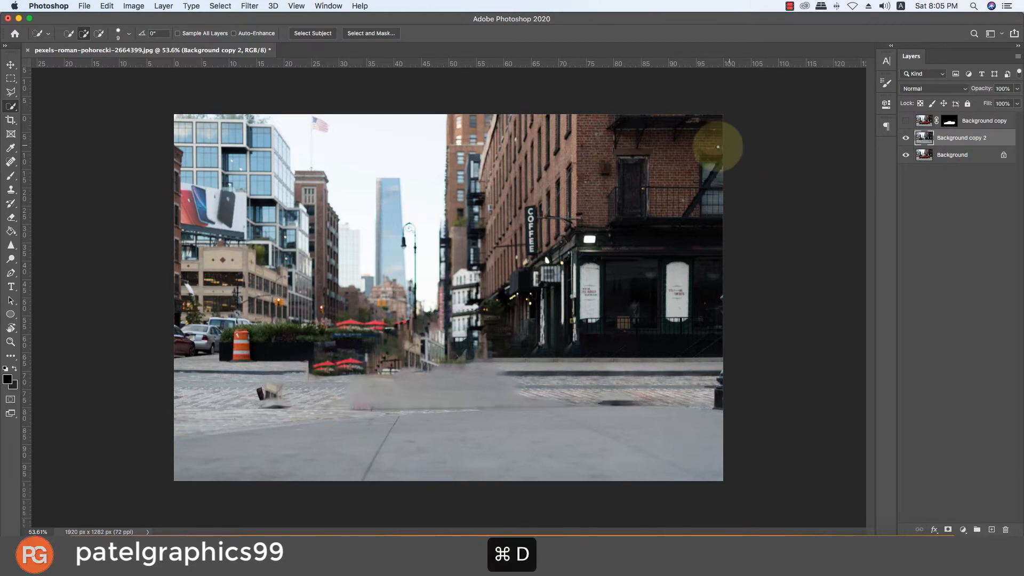
Step: Remove the dark bumper remnant on the cobblestones with the Clone Stamp at brush size 45, sampling the paving beside it
key("s")
scroll(214, 387, "up", 2)
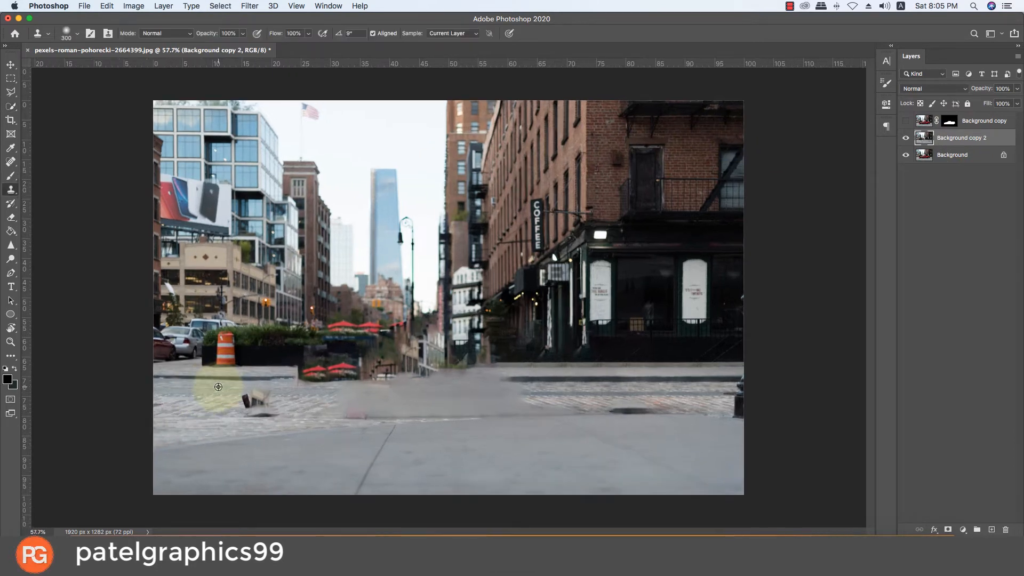
scroll(217, 387, "up", 6)
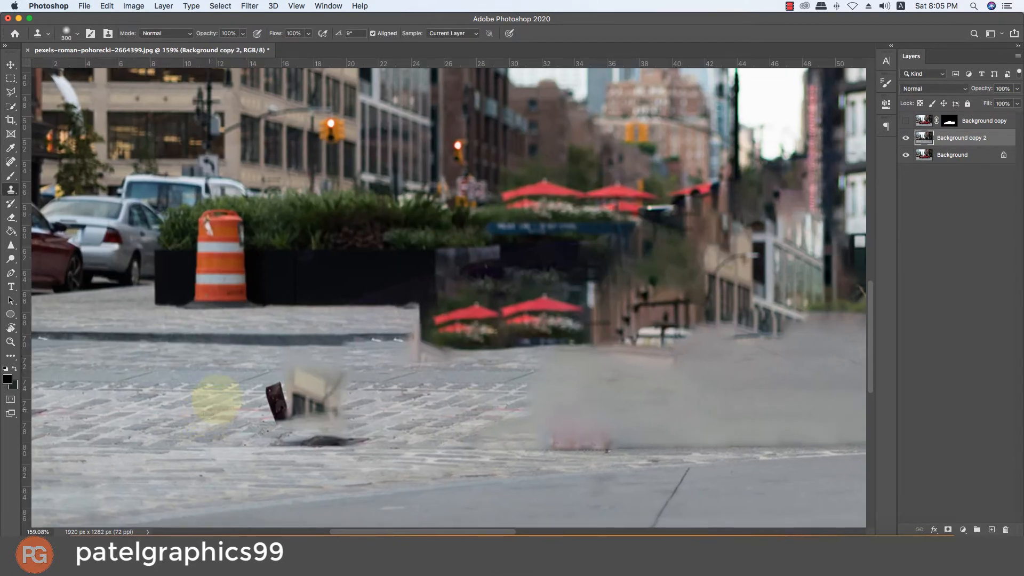
key("bracketleft")
key("bracketleft")
key("bracketleft")
key("bracketleft")
key("bracketleft")
key("bracketleft")
key("bracketleft")
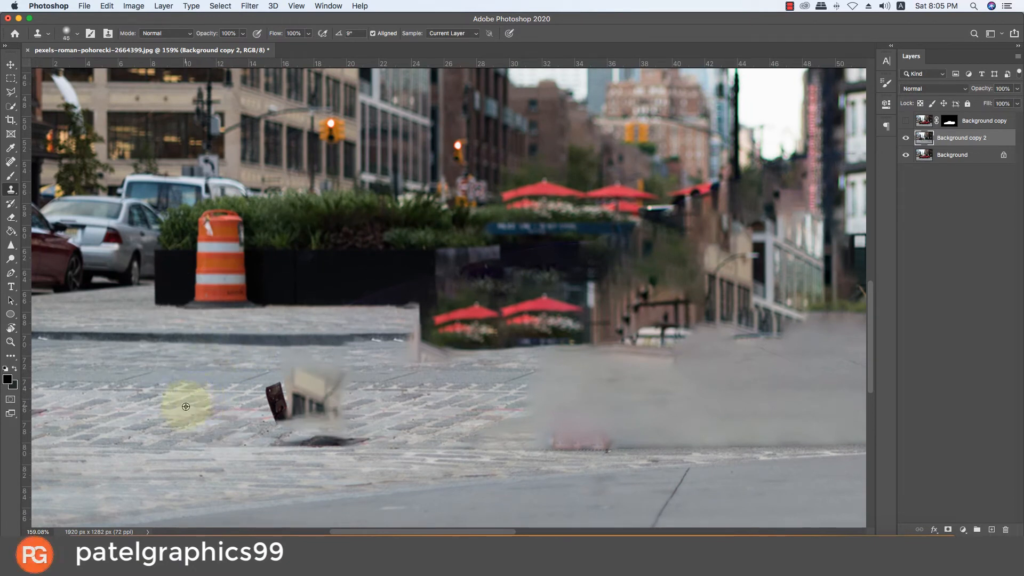
left_click(186, 407, "alt")
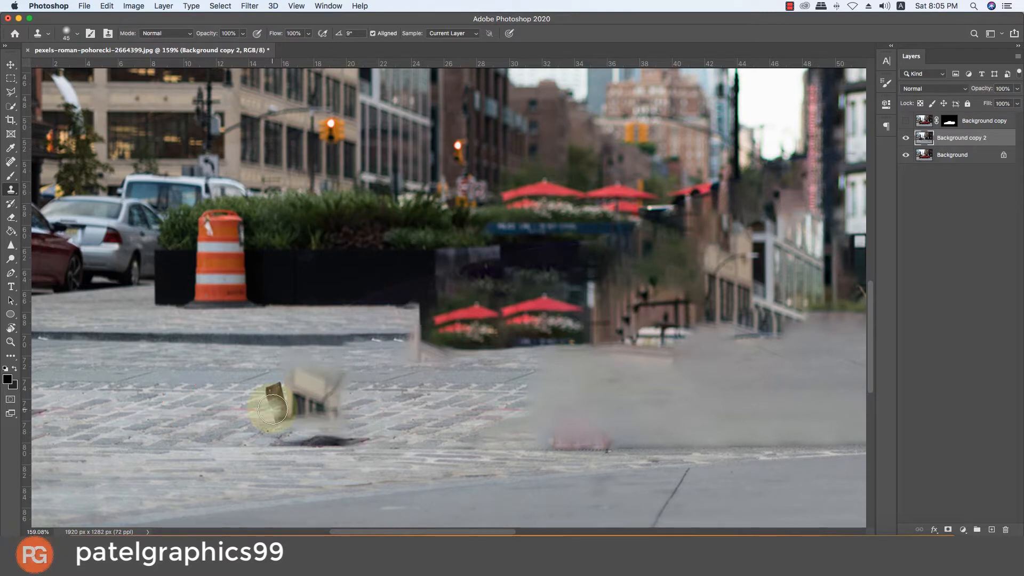
mouse_move(273, 409)
left_mouse_down()
mouse_move(272, 387)
mouse_move(272, 430)
left_mouse_up()
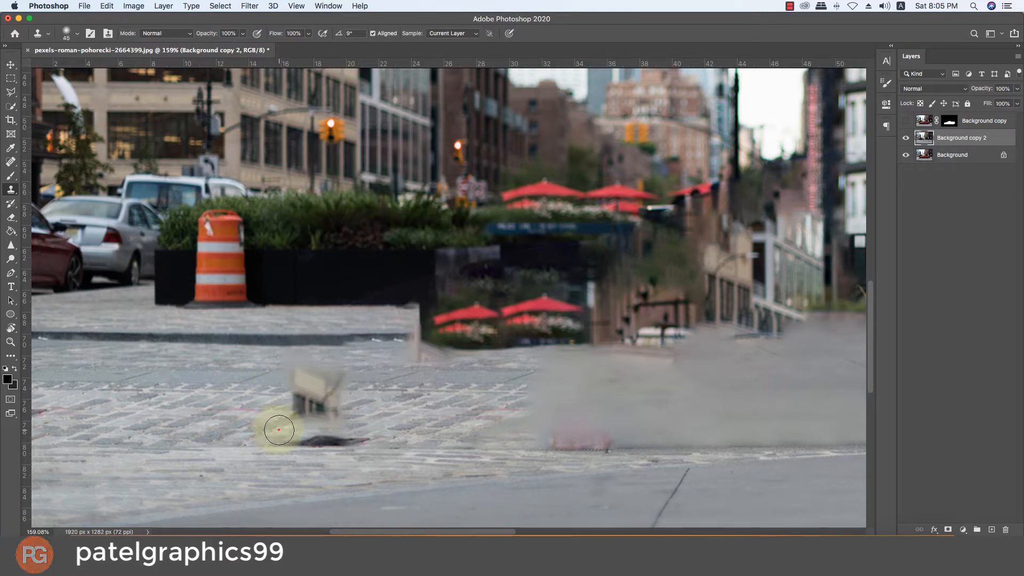
left_click(277, 427)
Step: Clone cobblestones over the leftover dark shadow and the beige blurred patch where the car's front was
left_click(233, 446, "alt")
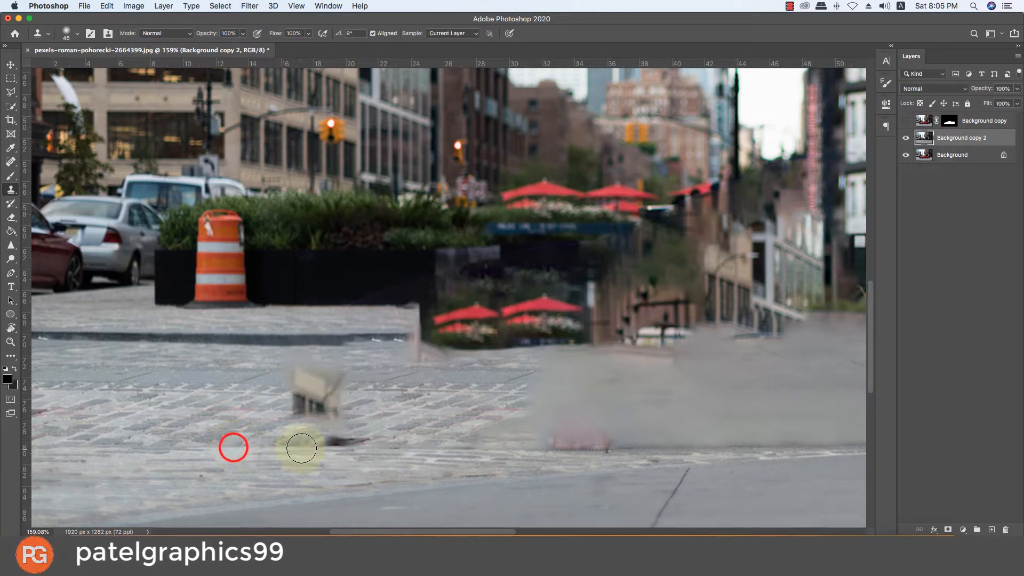
left_click(299, 446)
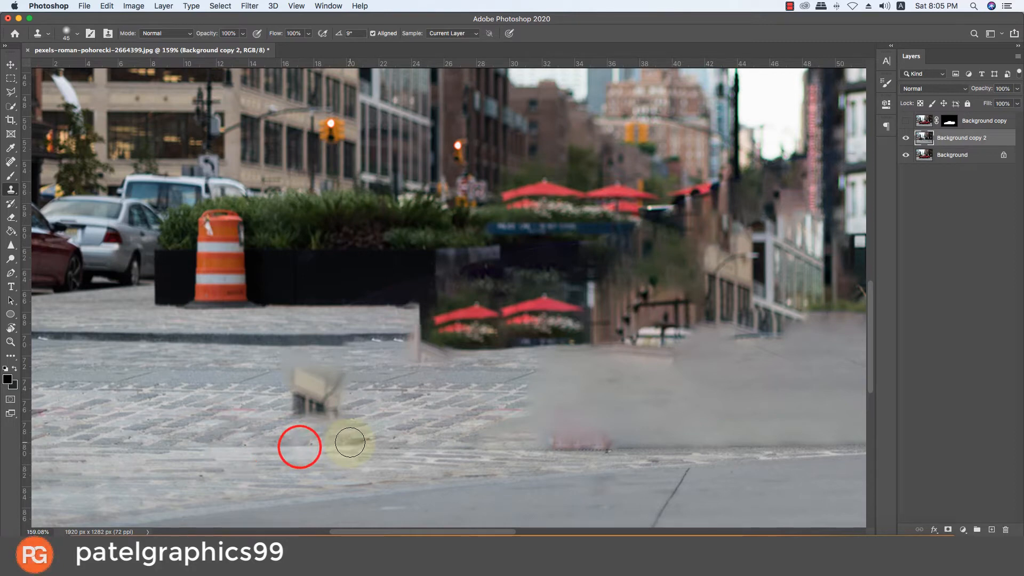
mouse_move(350, 442)
left_mouse_down()
mouse_move(322, 397)
mouse_move(297, 402)
left_mouse_up()
mouse_move(290, 361)
left_mouse_down()
mouse_move(325, 374)
mouse_move(324, 396)
mouse_move(303, 406)
left_mouse_up()
Step: Clone paving over the dark shadow and grey smudge left where the car's rear wheel stood
scroll(340, 391, "down", 5)
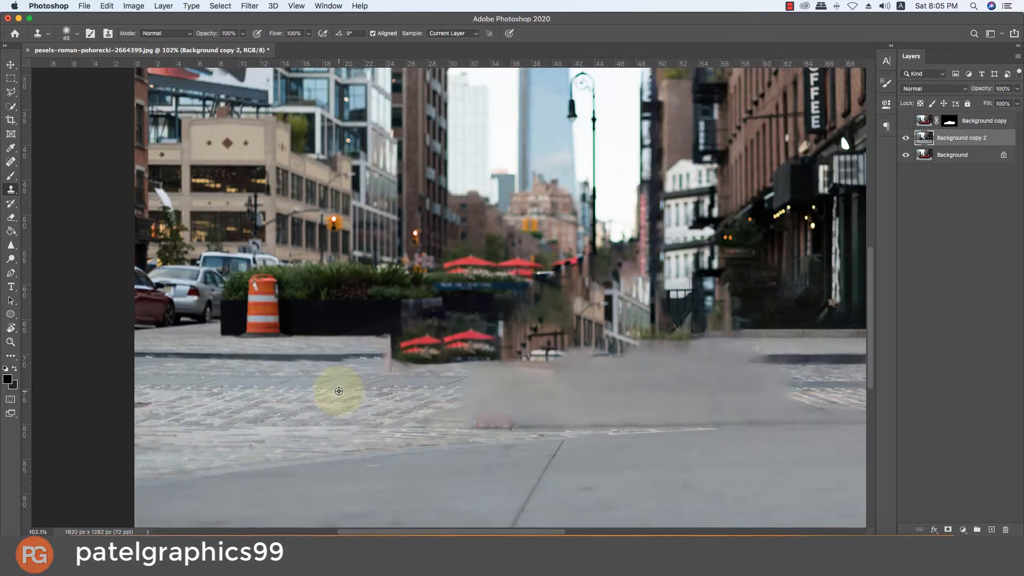
scroll(339, 391, "down", 10)
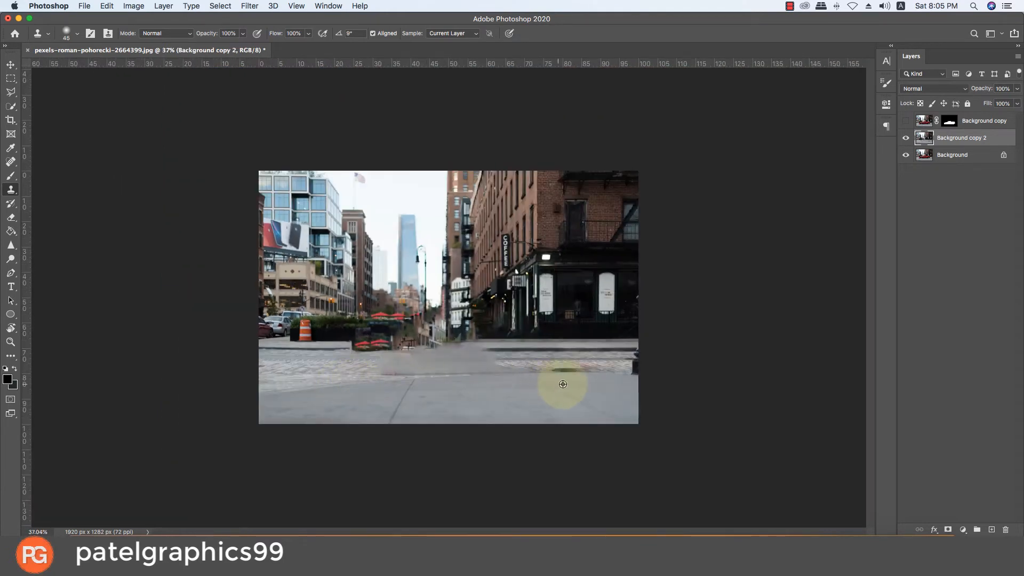
scroll(562, 384, "up", 10)
left_click_drag(705, 451, 486, 395)
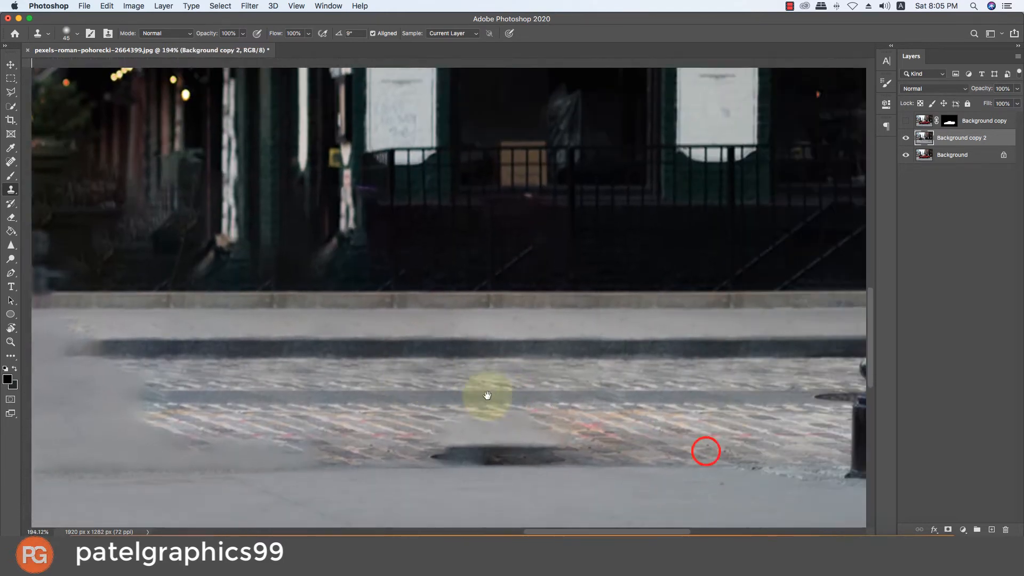
left_click(653, 456, "alt")
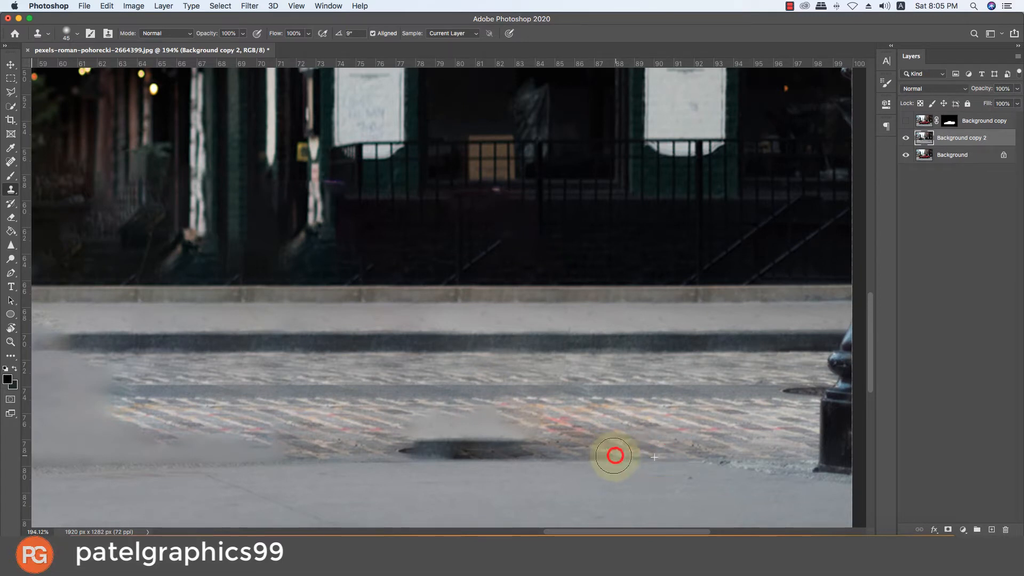
left_click(552, 445)
left_click(514, 448)
left_click(475, 448)
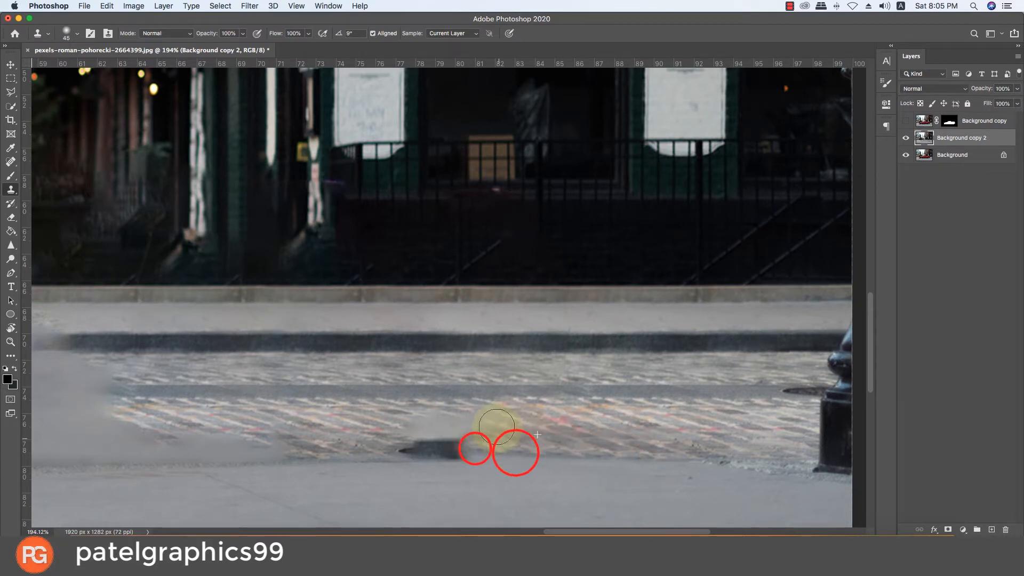
left_click_drag(497, 427, 496, 420)
mouse_move(473, 430)
left_mouse_down()
mouse_move(425, 449)
mouse_move(465, 446)
mouse_move(416, 429)
left_mouse_up()
double_click(407, 447)
Step: Compare the cleaned street with and without the car, leaving the Background copy layer visible
scroll(413, 427, "down", 5)
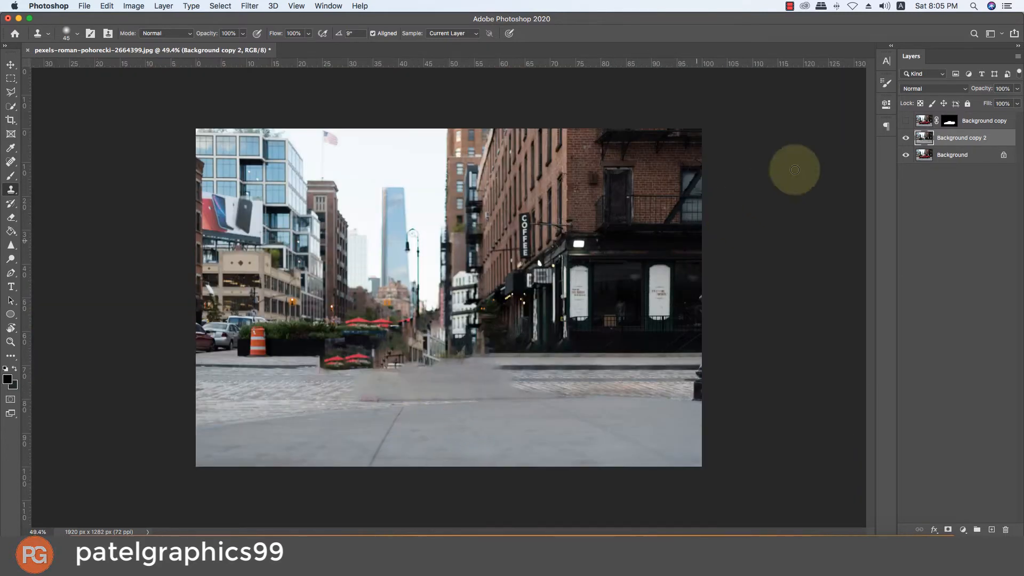
left_click(905, 121)
left_click(904, 121)
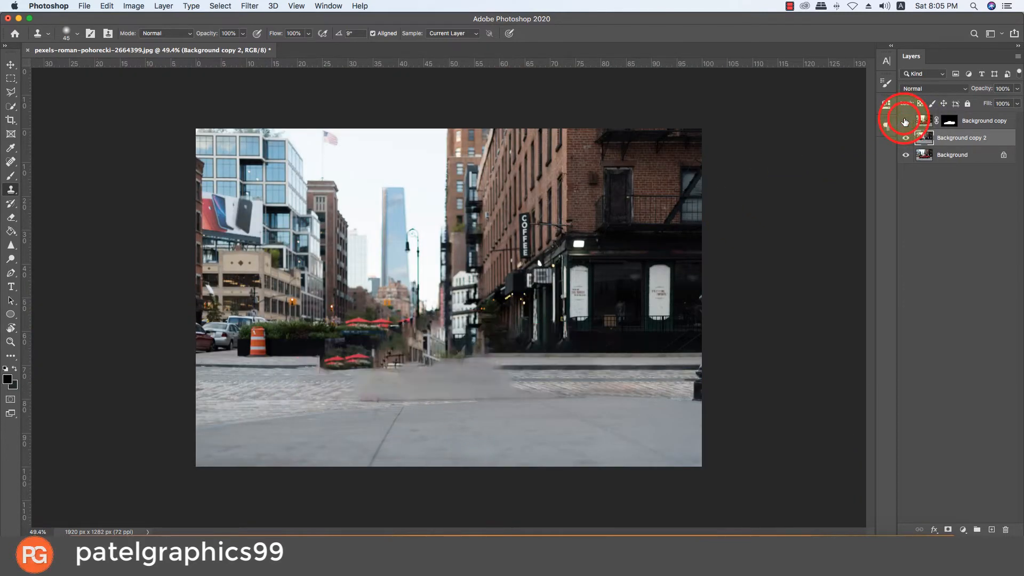
left_click(905, 121)
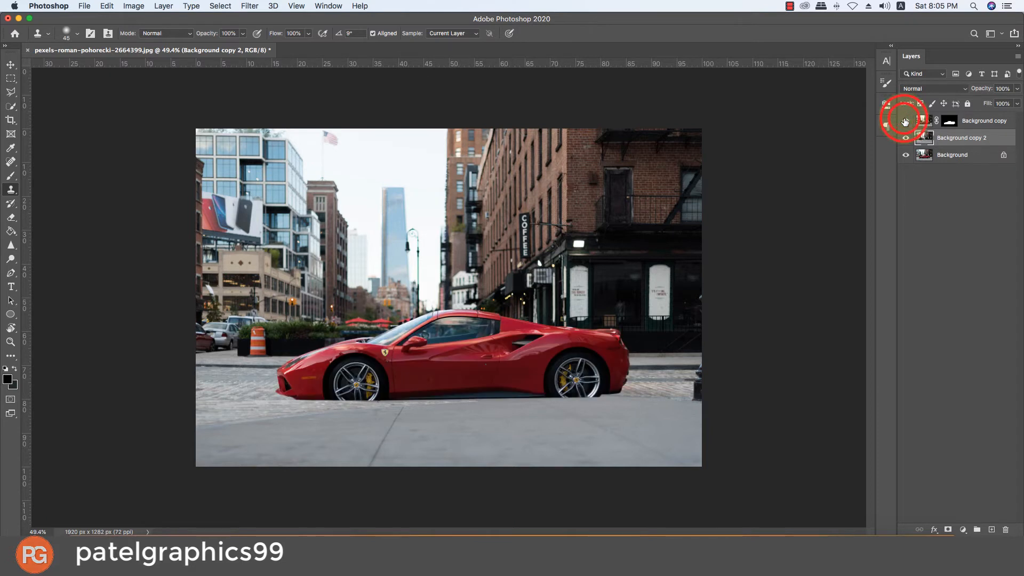
Step: Convert the Background copy 2 layer to a Smart Object and apply a Path Blur with Basic Blur at 170% speed
right_click(963, 143)
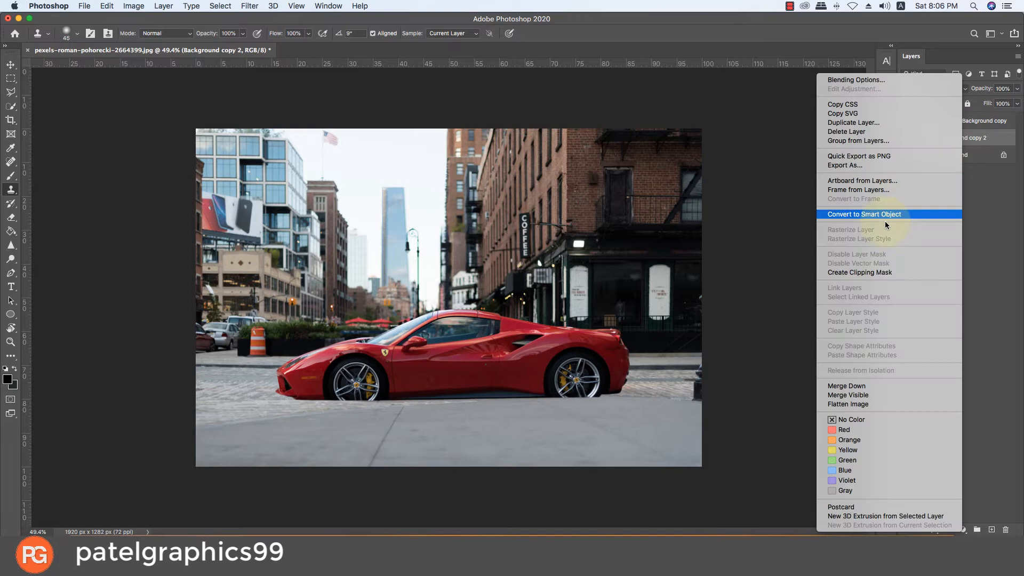
left_click(838, 217)
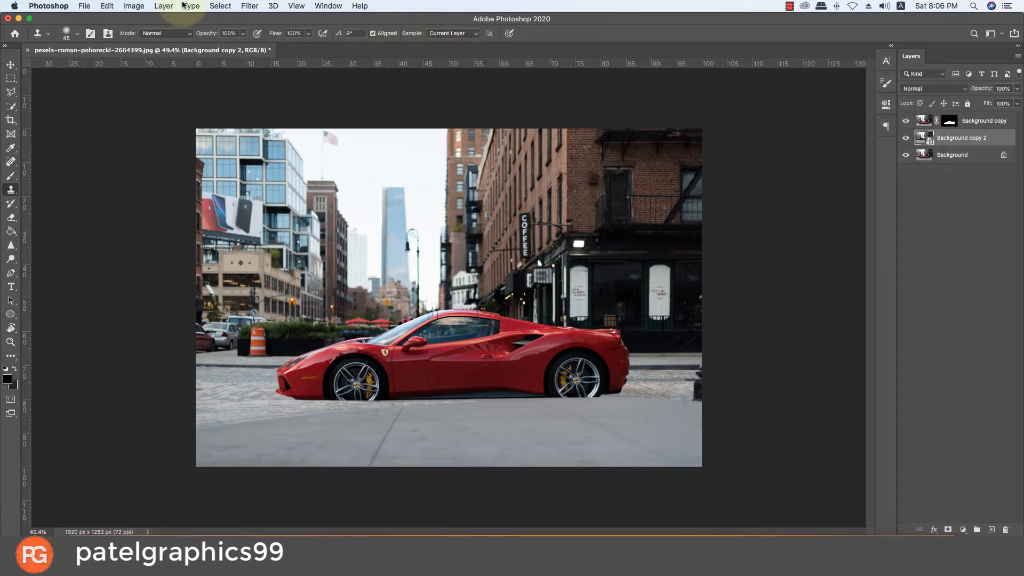
left_click(248, 6)
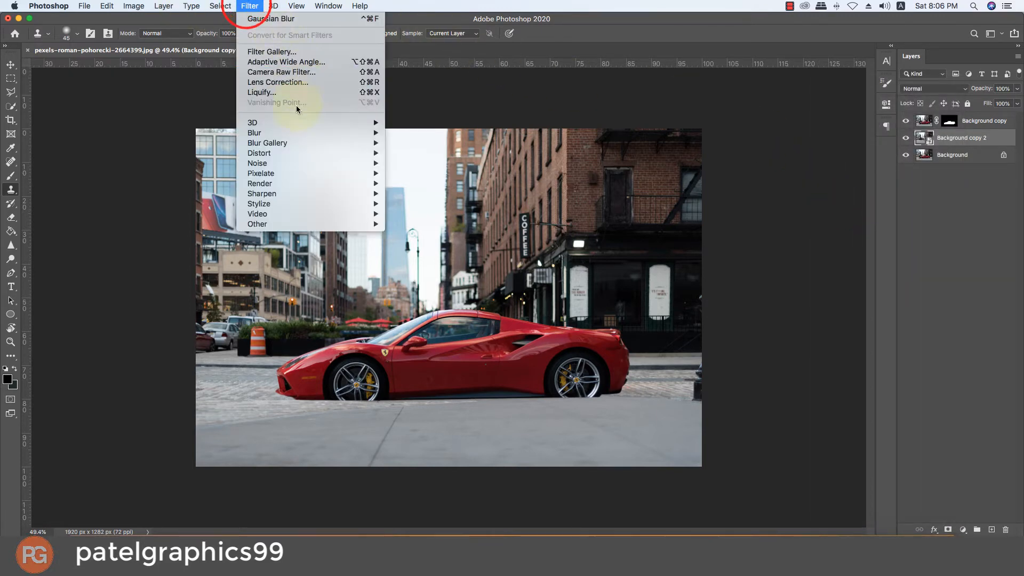
mouse_move(376, 143)
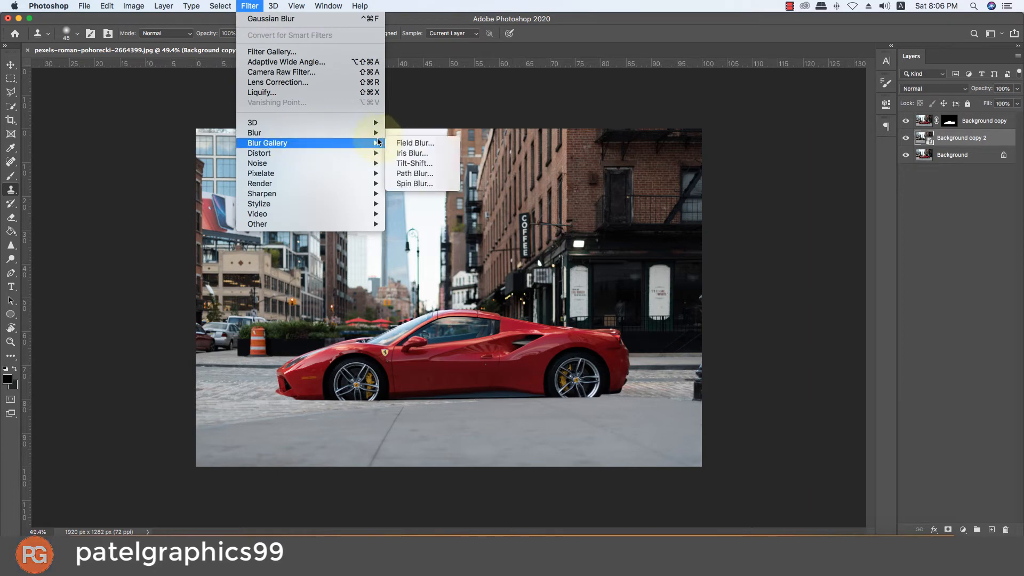
left_click(417, 179)
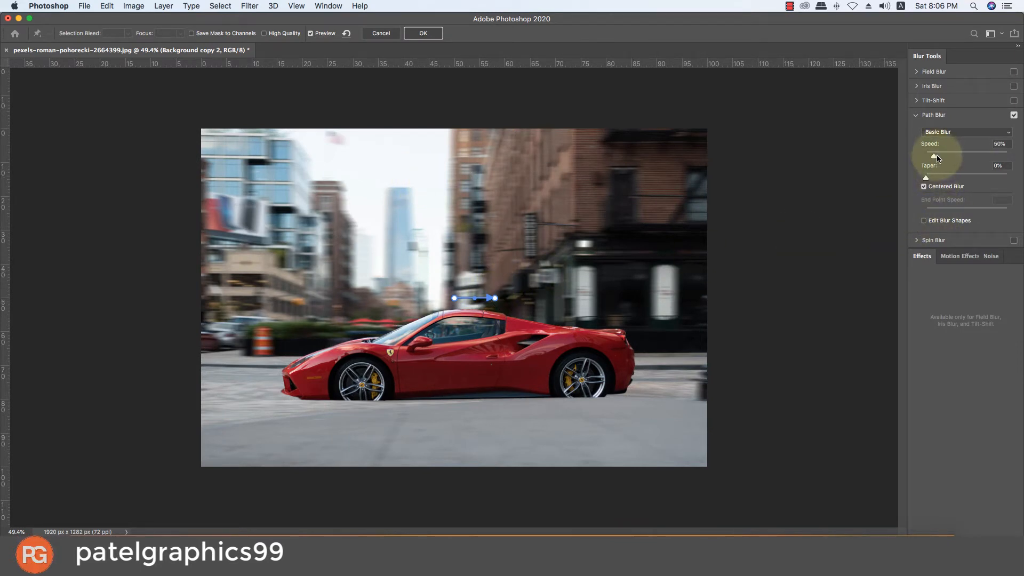
left_click_drag(937, 158, 948, 158)
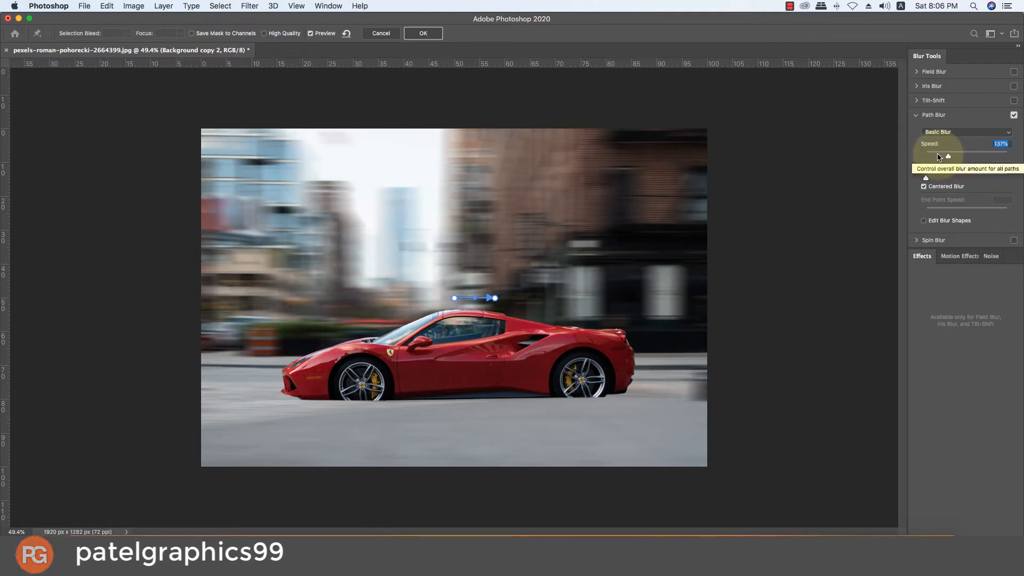
left_click_drag(941, 155, 948, 156)
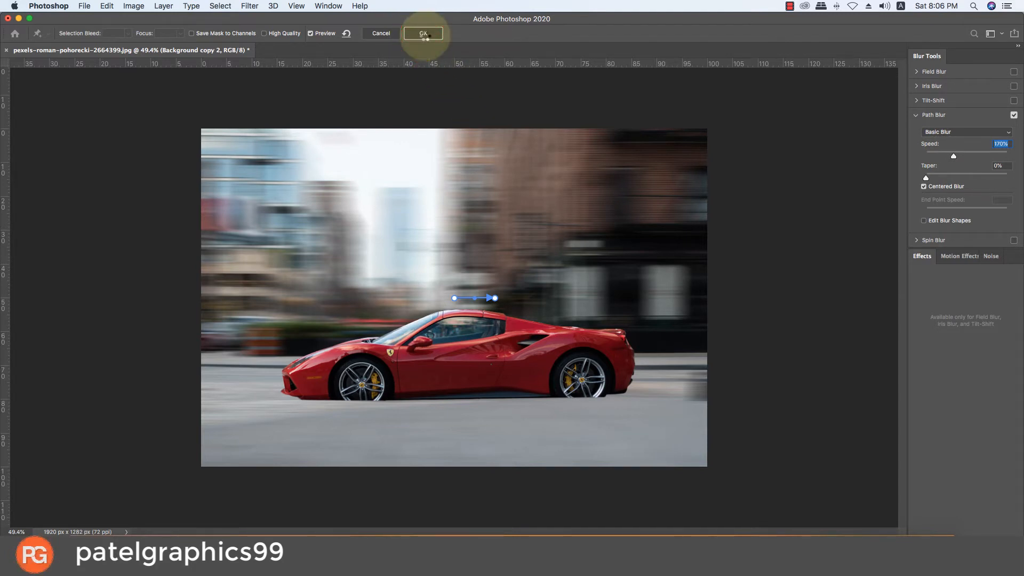
left_click(422, 33)
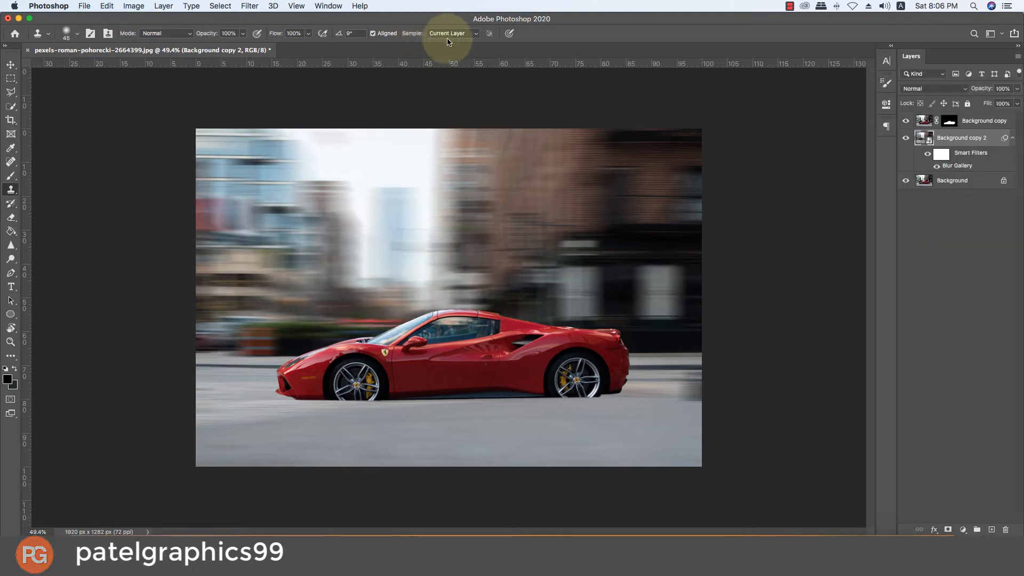
Step: Try painting the car layer's mask near the front of the side window with the Brush at 40% opacity
left_click(948, 120)
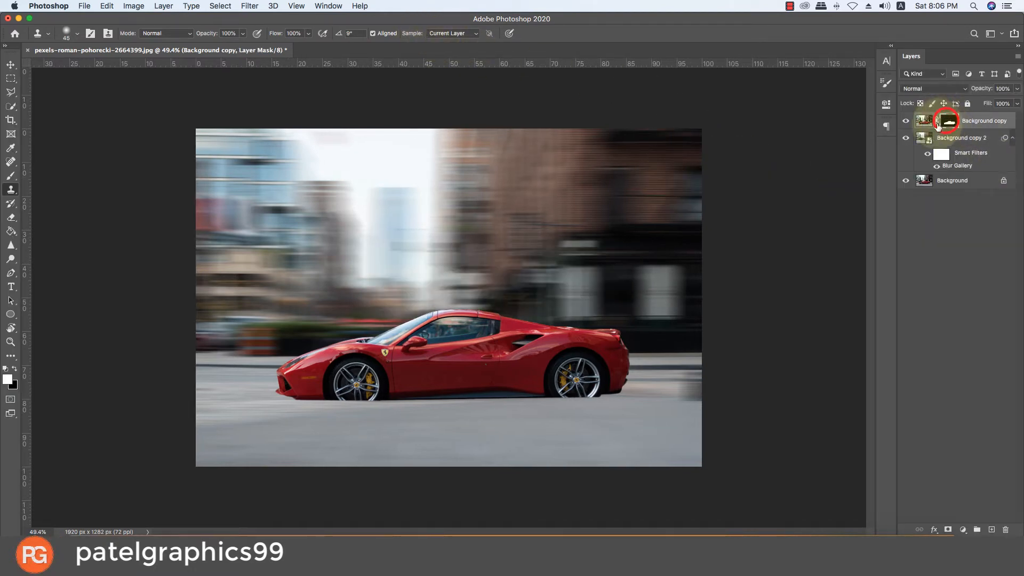
scroll(459, 328, "up", 1)
scroll(459, 328, "up", 10)
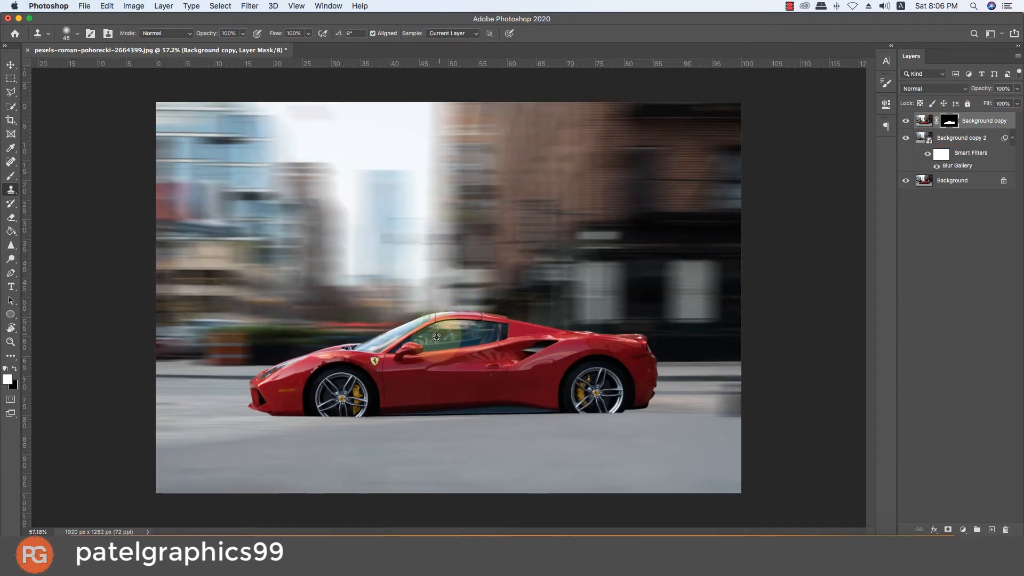
scroll(430, 335, "up", 5)
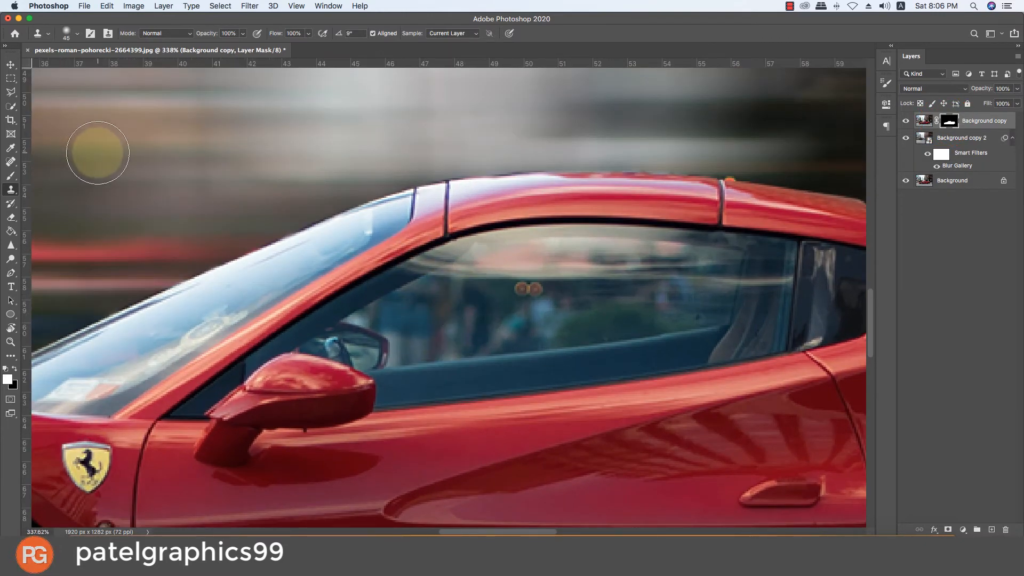
left_click(10, 175)
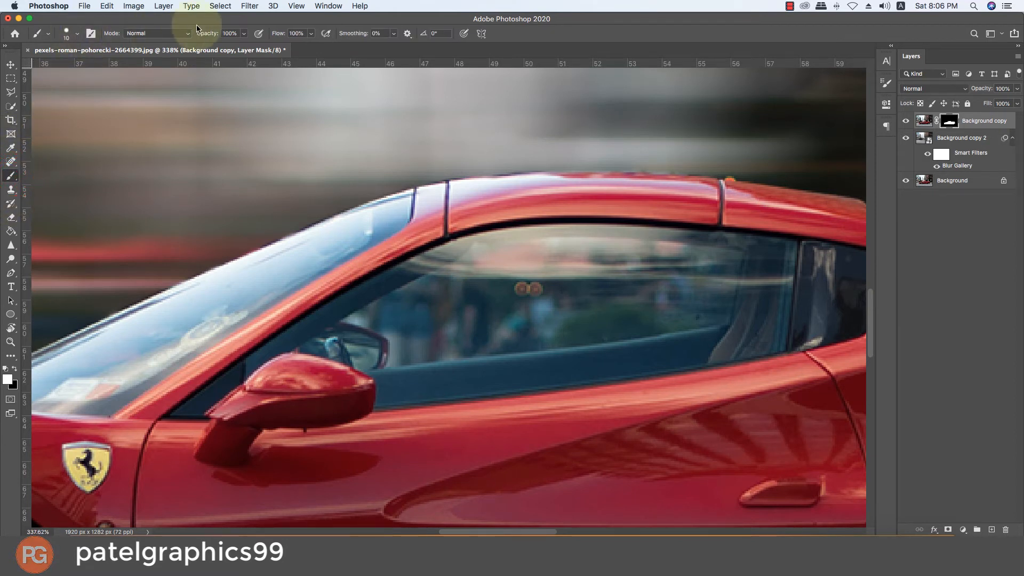
left_click(244, 33)
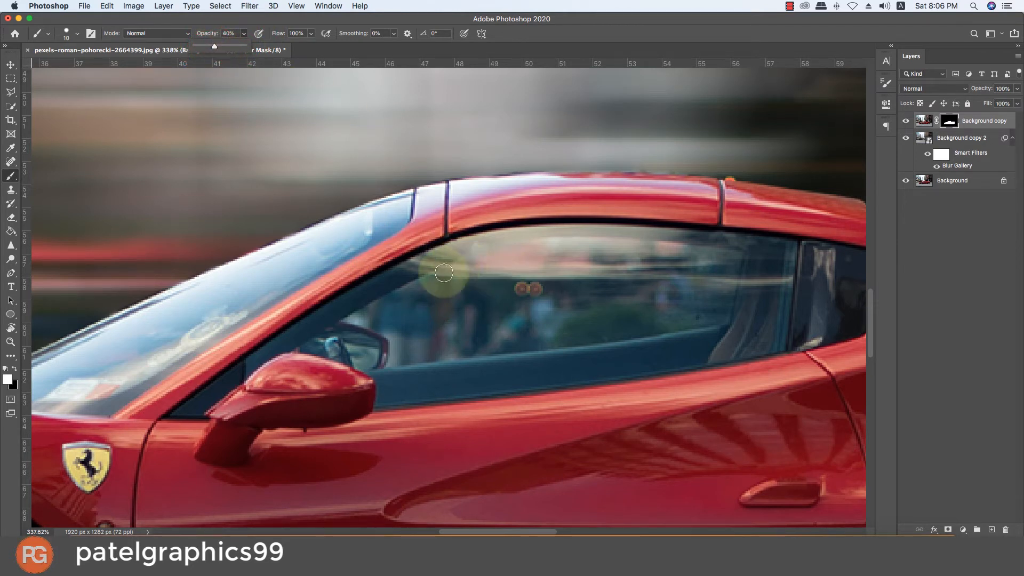
left_click(363, 318)
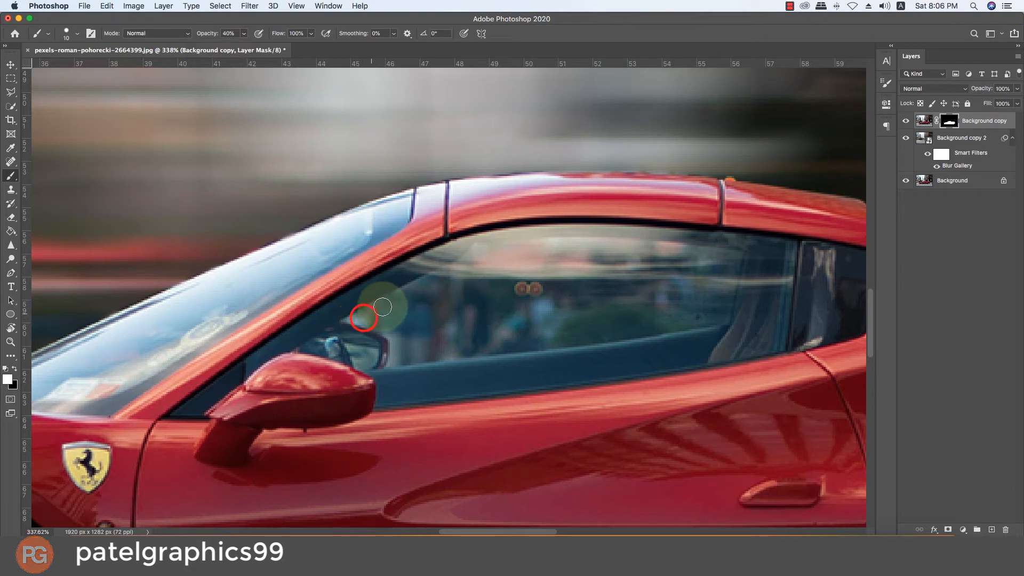
key("x")
left_click(368, 315)
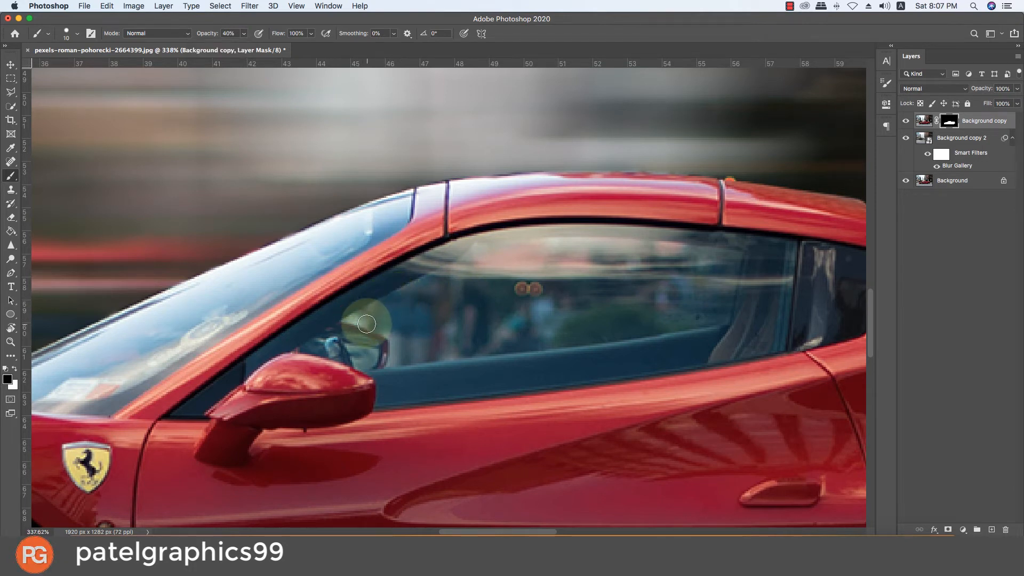
key("super+z")
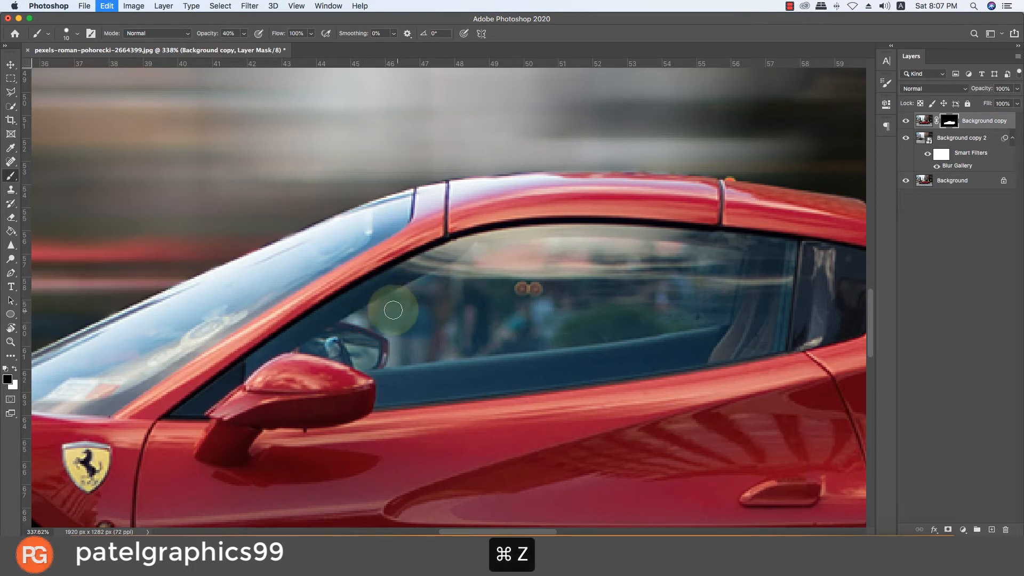
Step: Try dabbing black on the mask along the side window's upper edge, and undo the dabs
left_click(366, 317)
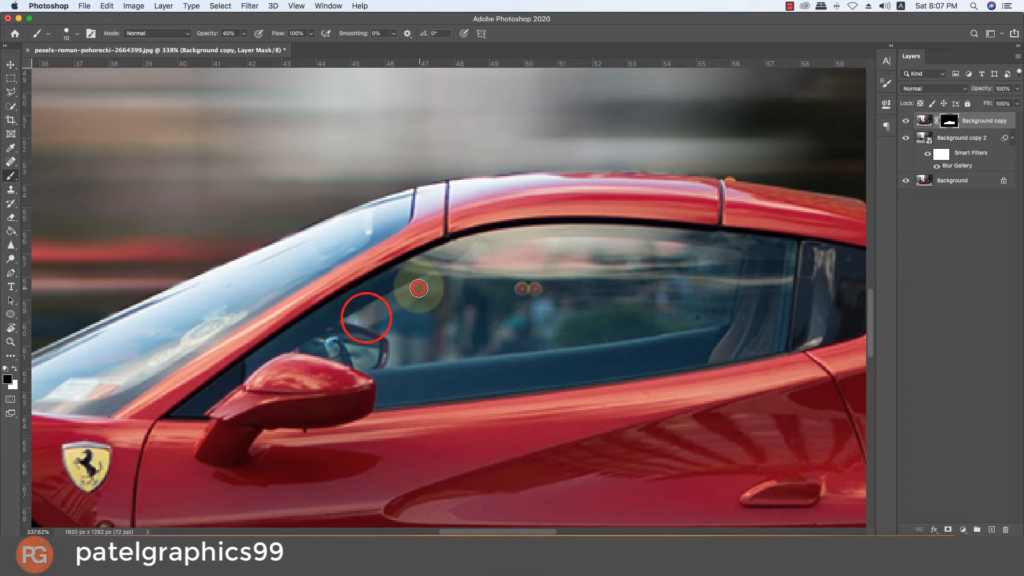
left_click(419, 288)
left_click(471, 260)
left_click(480, 250)
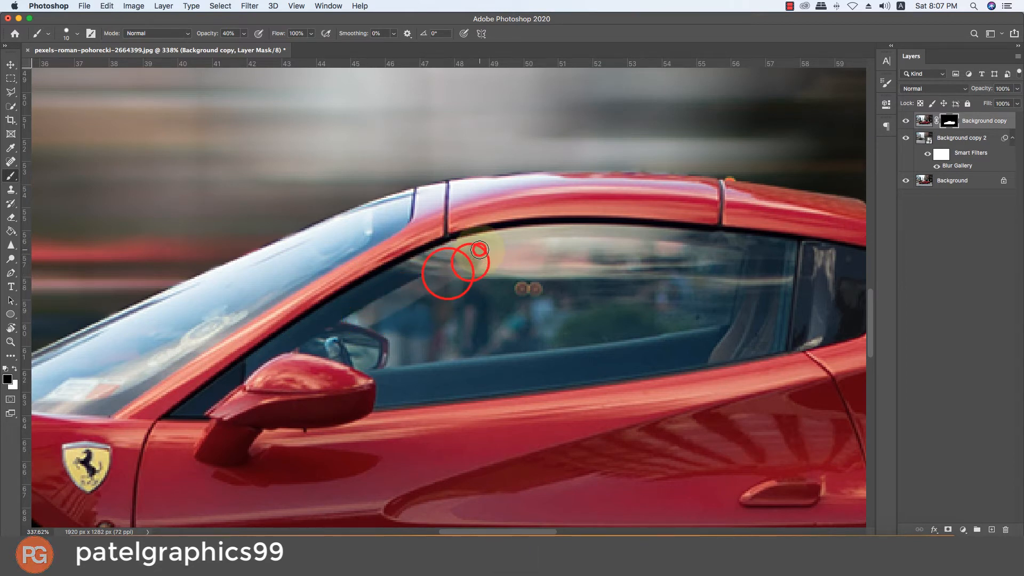
left_click(571, 246)
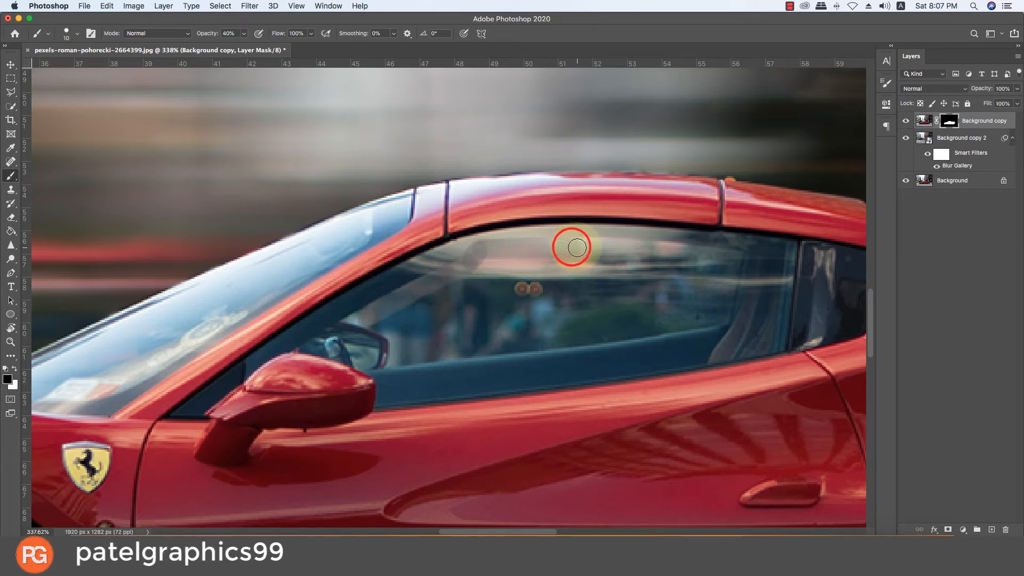
key("super+z")
key("super+z")
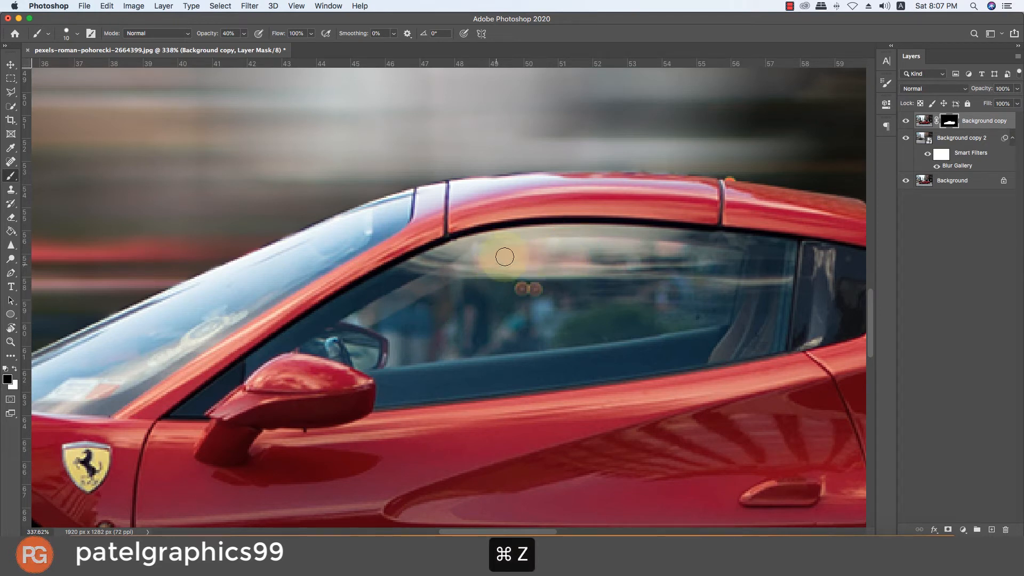
key("super+z")
key("super+z")
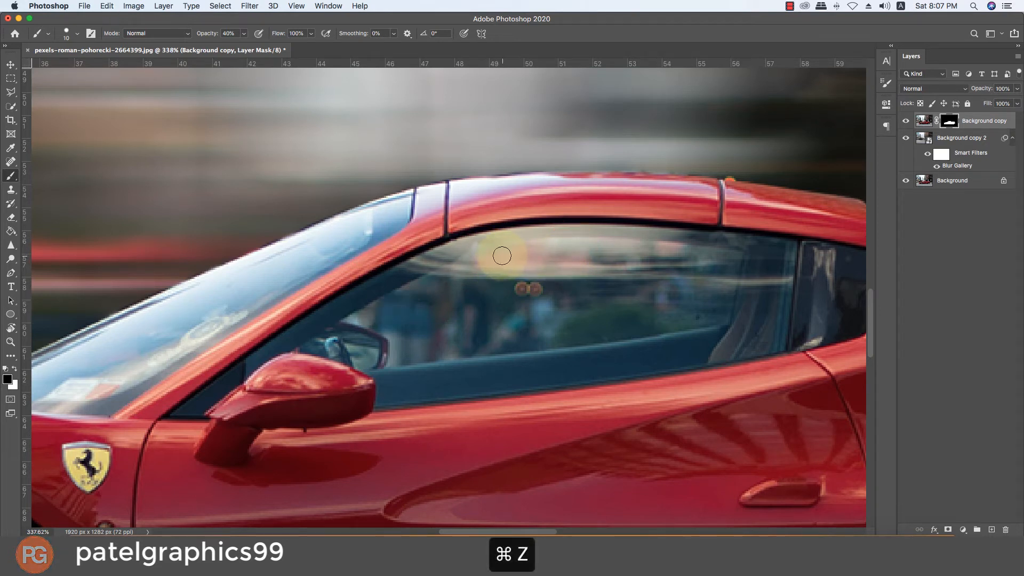
Step: Select the see-through glass of the side window on the Background layer with Quick Selection, excluding the seat and lower trim
left_click(780, 209)
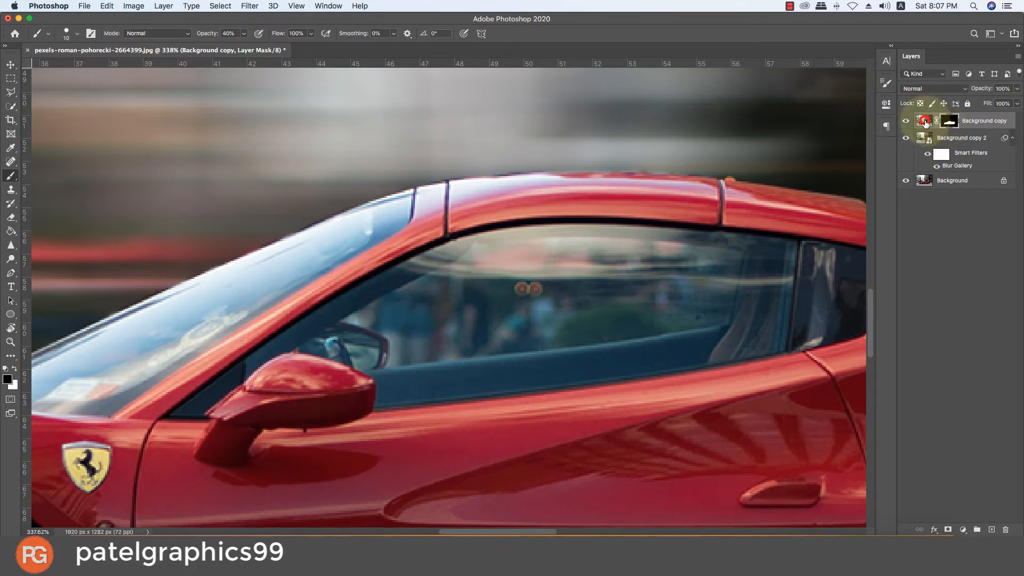
left_click(925, 122)
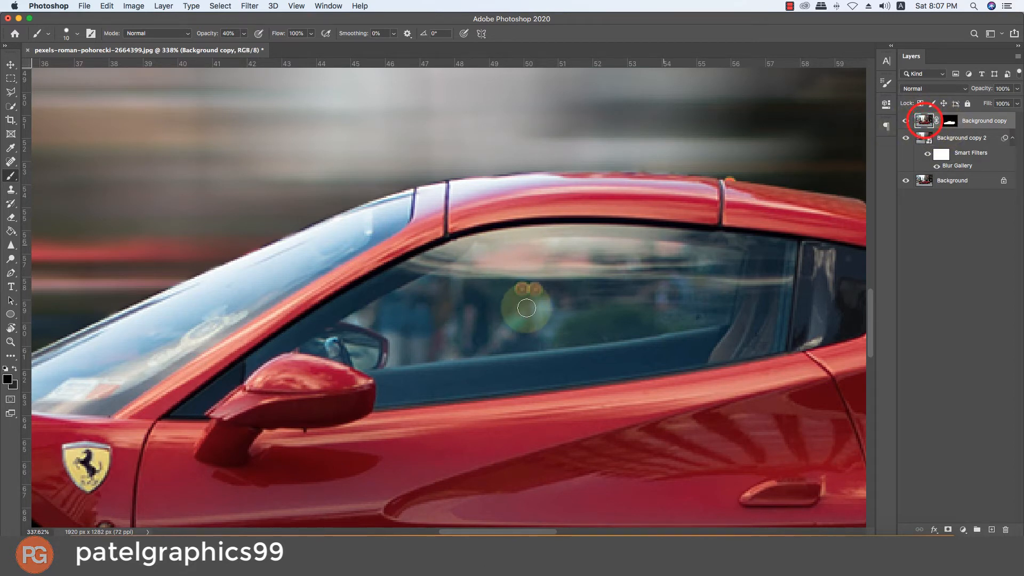
key("w")
left_click(923, 180)
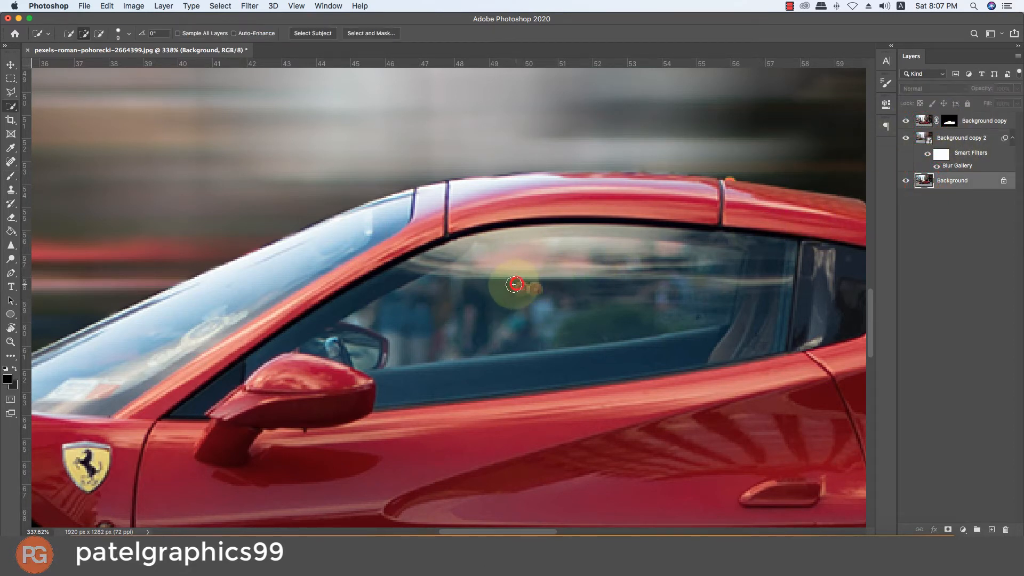
left_click_drag(514, 285, 446, 313)
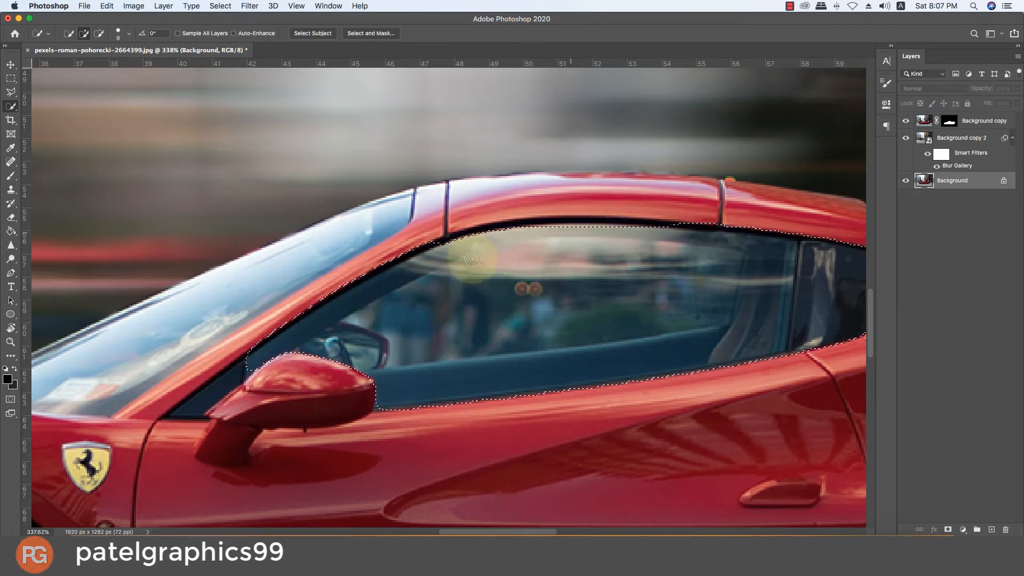
mouse_move(468, 254)
left_mouse_down()
mouse_move(353, 254)
mouse_move(339, 237)
mouse_move(180, 316)
mouse_move(146, 345)
mouse_move(150, 356)
mouse_move(221, 366)
mouse_move(234, 382)
mouse_move(269, 389)
mouse_move(619, 351)
mouse_move(679, 334)
left_mouse_up()
left_click(340, 237, "alt")
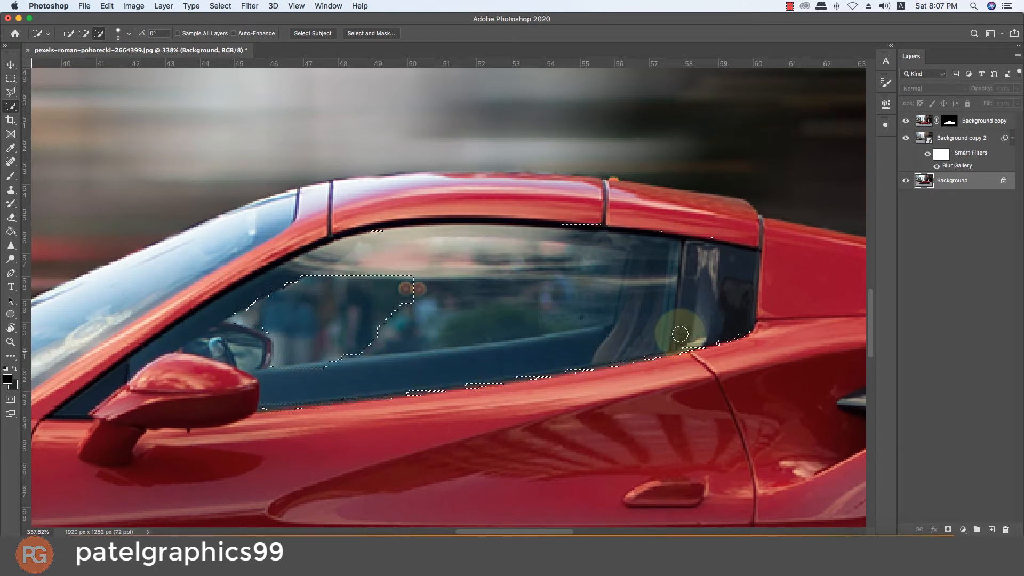
mouse_move(420, 304)
left_mouse_down()
mouse_move(594, 278)
mouse_move(596, 257)
mouse_move(405, 261)
mouse_move(313, 290)
mouse_move(613, 304)
left_mouse_up()
mouse_move(658, 258)
left_mouse_down()
mouse_move(645, 235)
mouse_move(647, 274)
mouse_move(678, 238)
mouse_move(563, 213)
mouse_move(449, 206)
mouse_move(319, 233)
left_mouse_up()
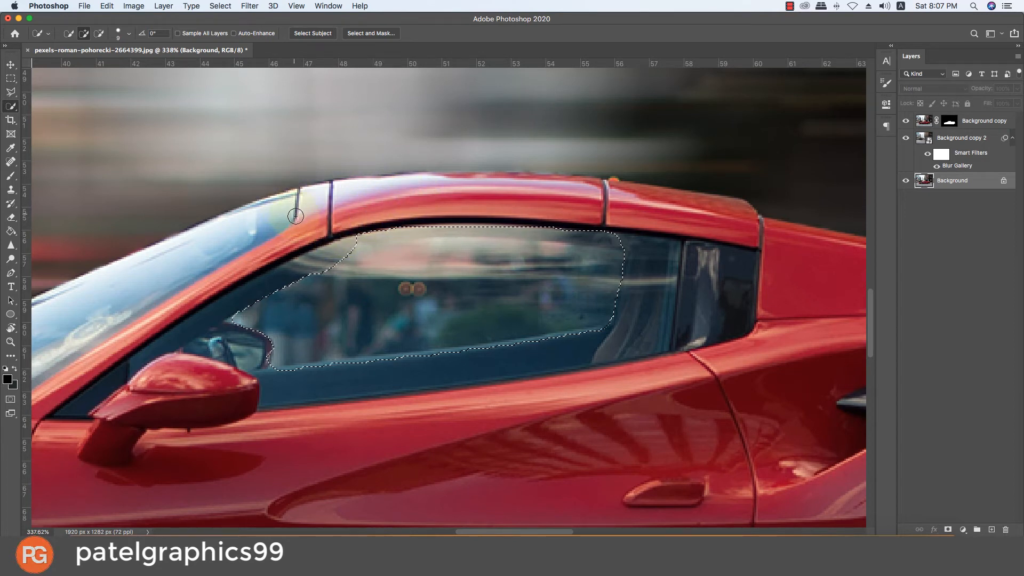
Step: Enter Quick Mask mode and paint black at 40% opacity along the glass's front slope and upper front edge
left_click(9, 401)
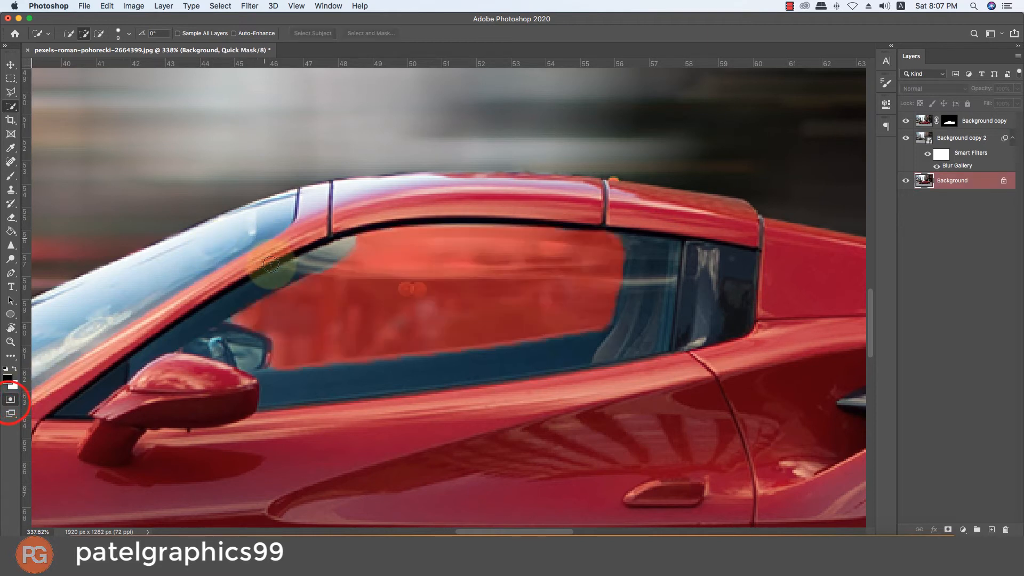
key("b")
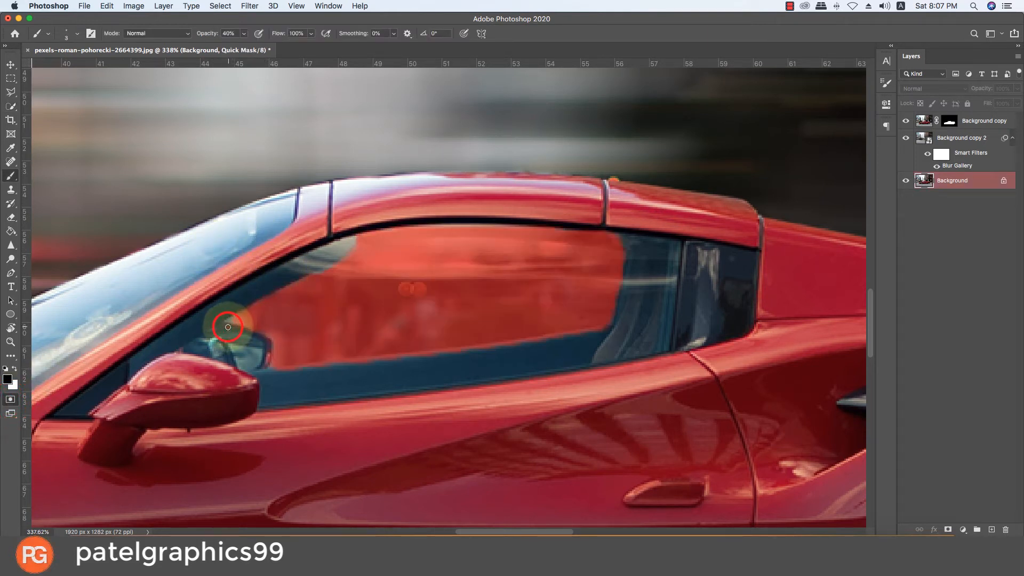
left_click_drag(226, 321, 269, 294)
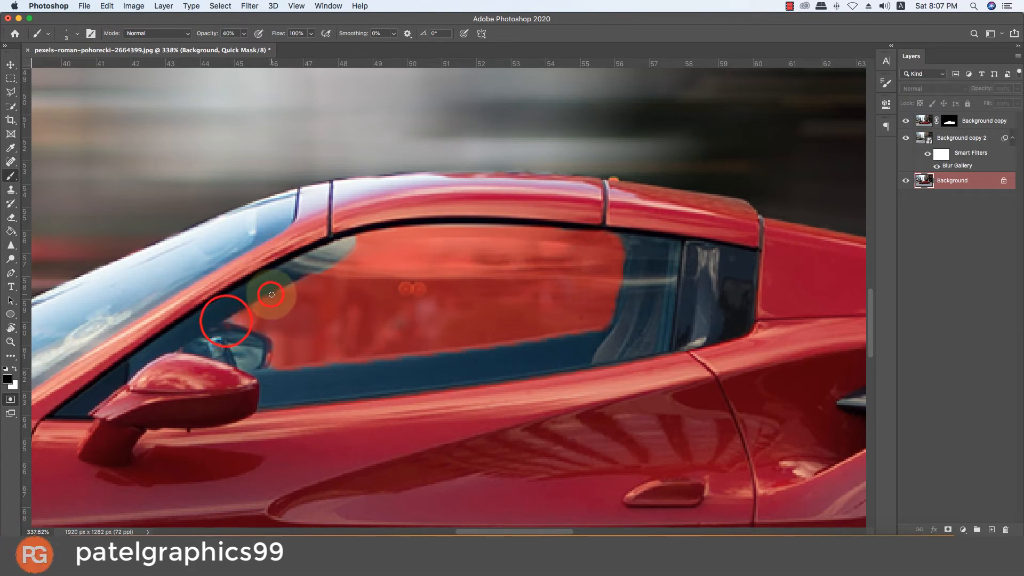
mouse_move(344, 260)
left_mouse_down()
mouse_move(336, 251)
mouse_move(319, 271)
mouse_move(360, 243)
left_mouse_up()
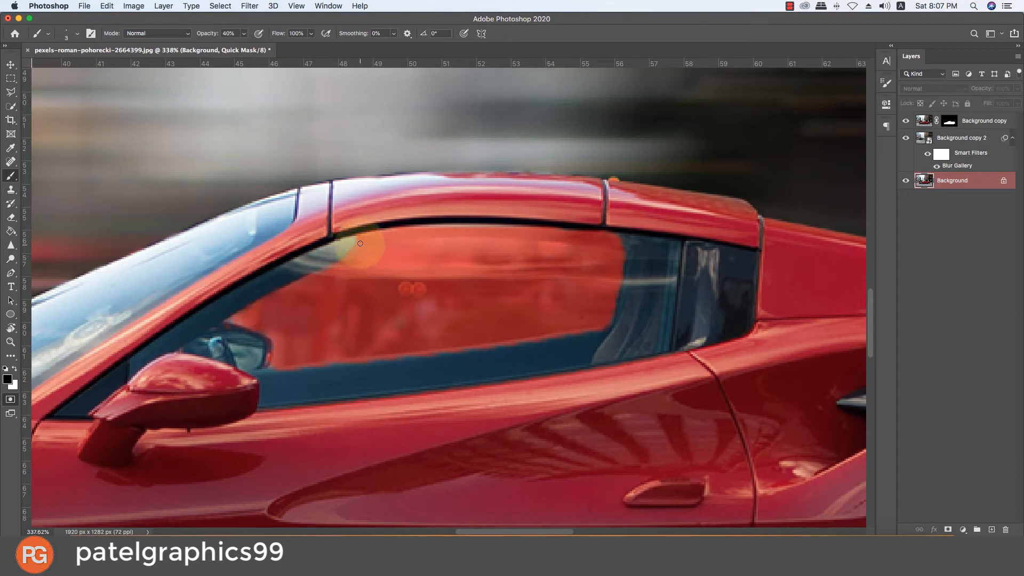
left_click(361, 236)
left_click(404, 230, "shift")
left_click(457, 225, "shift")
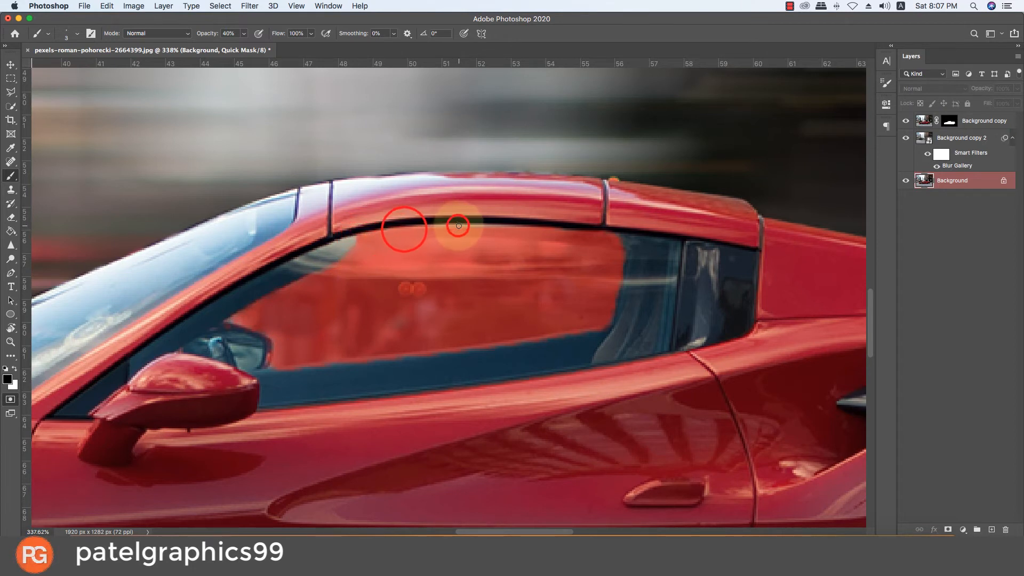
Step: Set the Brush opacity to 100% and paint connected black strokes along the glass's upper edge to its rear corner
left_click(244, 33)
left_click_drag(251, 45, 304, 44)
left_click(358, 234)
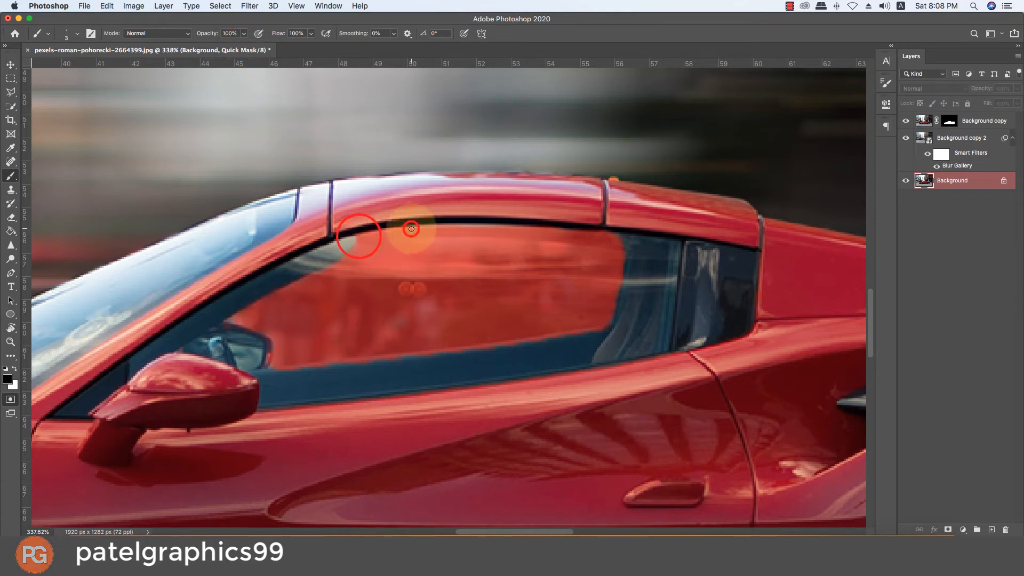
left_click(411, 228, "shift")
left_click(471, 227, "shift")
left_click(546, 229, "shift")
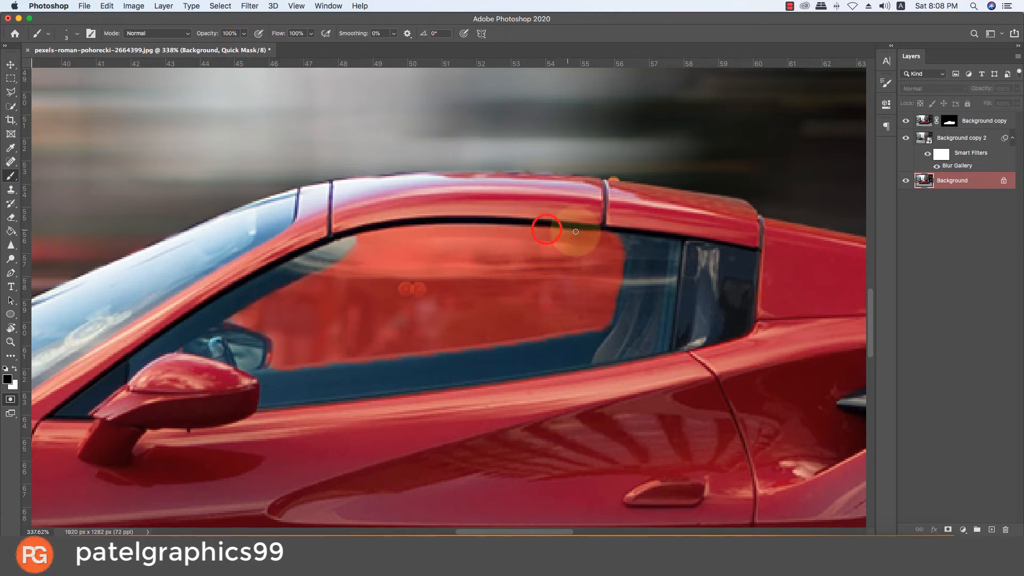
left_click(597, 235, "shift")
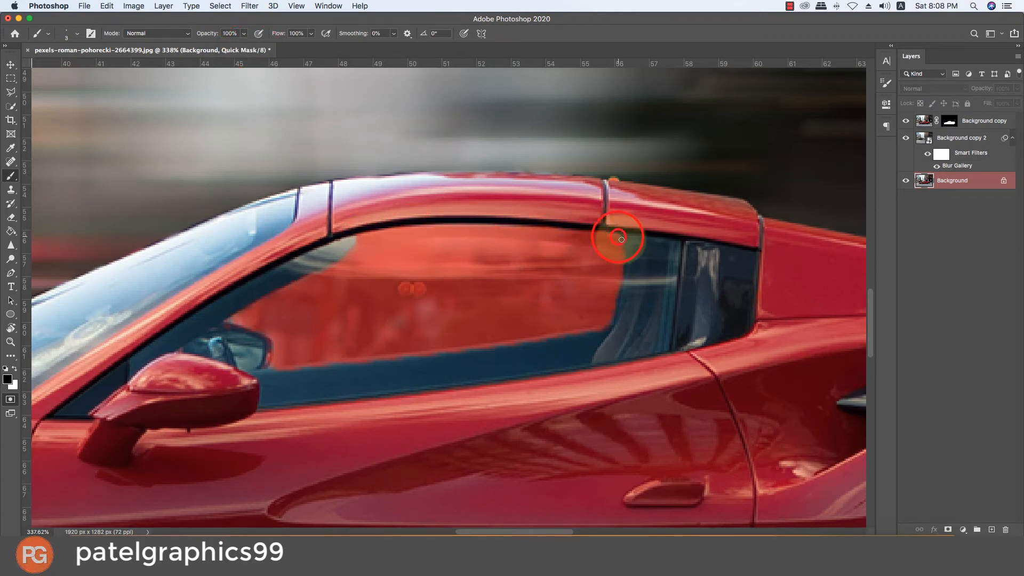
left_click(617, 236, "shift")
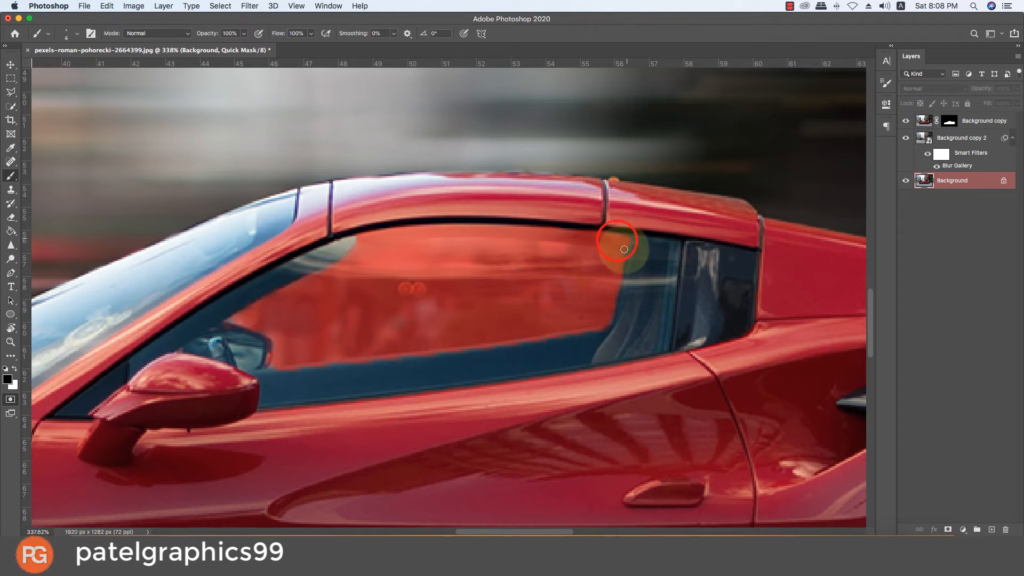
Step: Extend the quick mask in black down the glass's rear edge and touch up its lower edge
left_click_drag(612, 240, 613, 299)
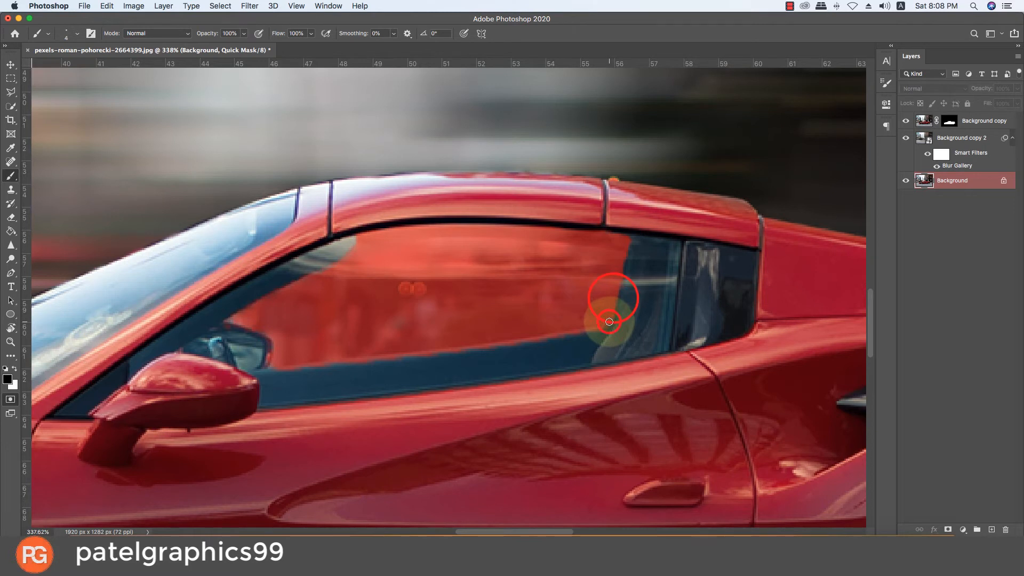
left_click(433, 346)
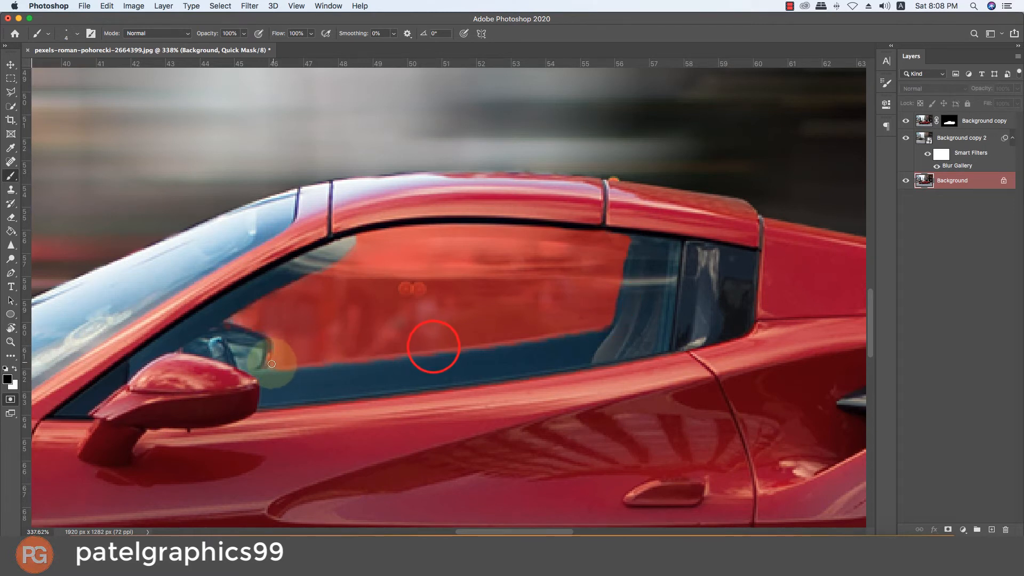
key("x")
key("x")
Step: Fill the gaps in the quick mask with black along the glass's sloping front edge
left_click(229, 319)
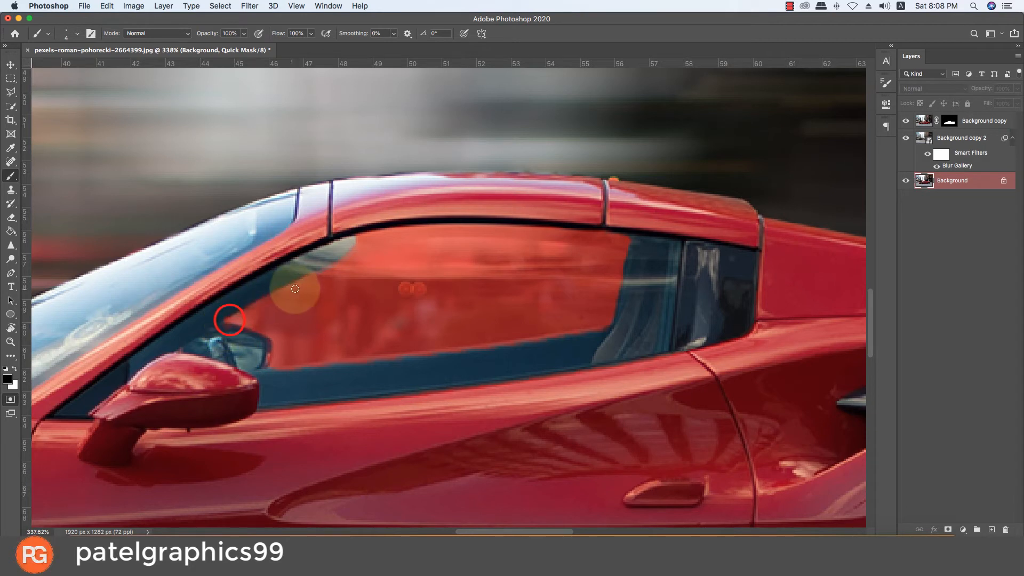
left_click(305, 280)
left_click(317, 276)
left_click(330, 274)
left_click(344, 264)
Step: Trim the quick mask's overspill with white at the glass's front corner and around the far-side mirror
key("x")
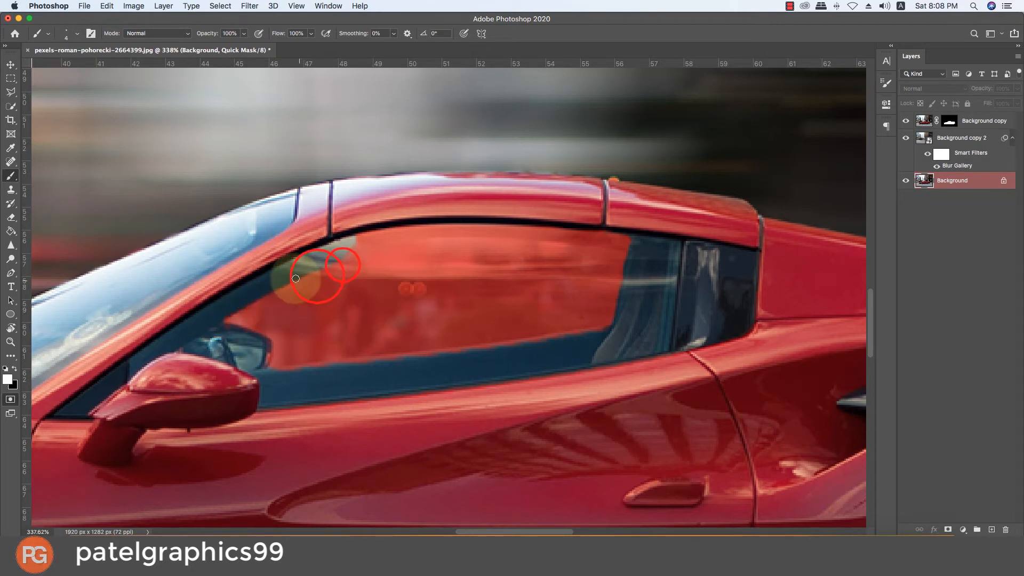
left_click(291, 276)
left_click(223, 319)
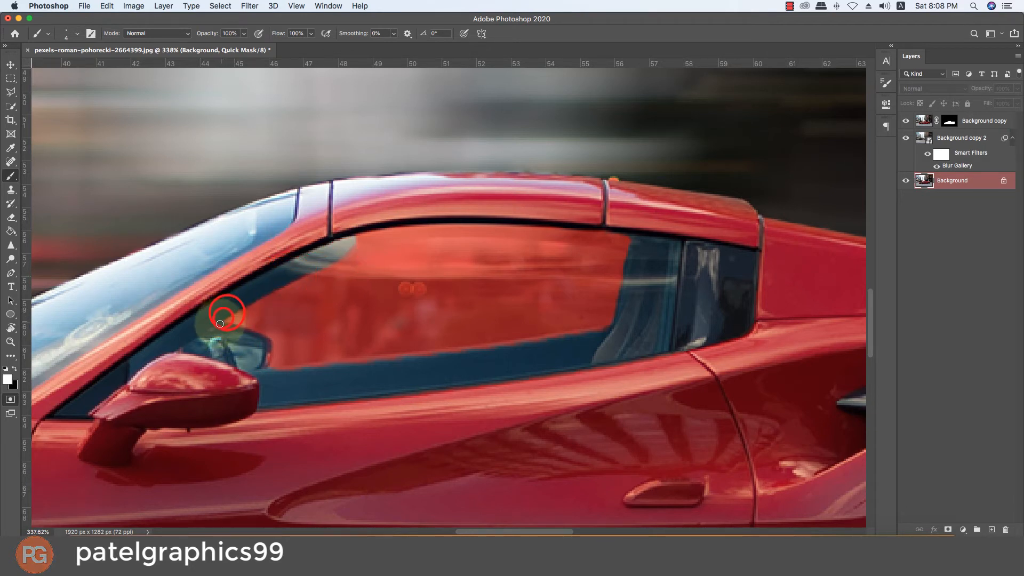
left_click(223, 326)
left_click(265, 339)
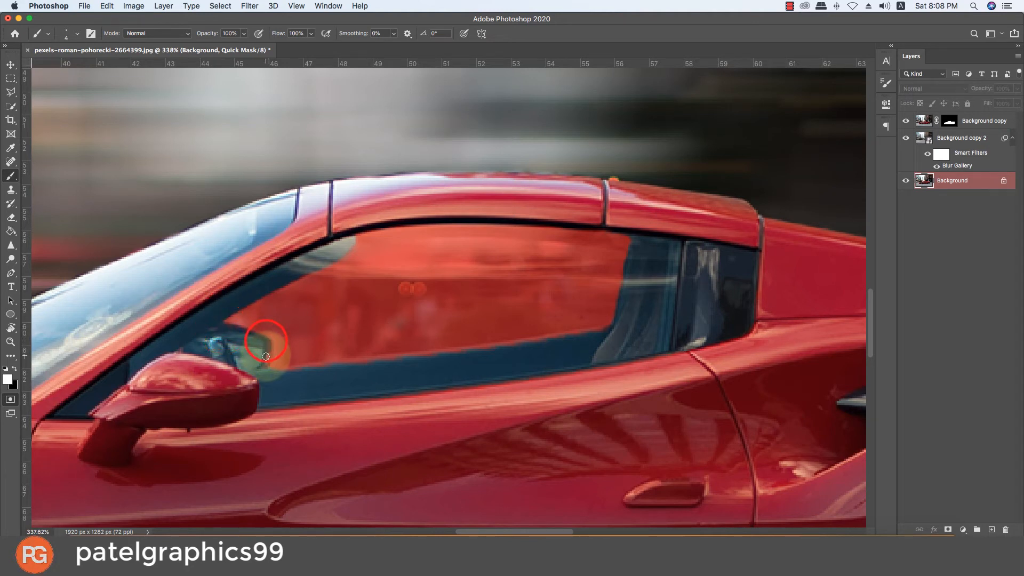
left_click(267, 358)
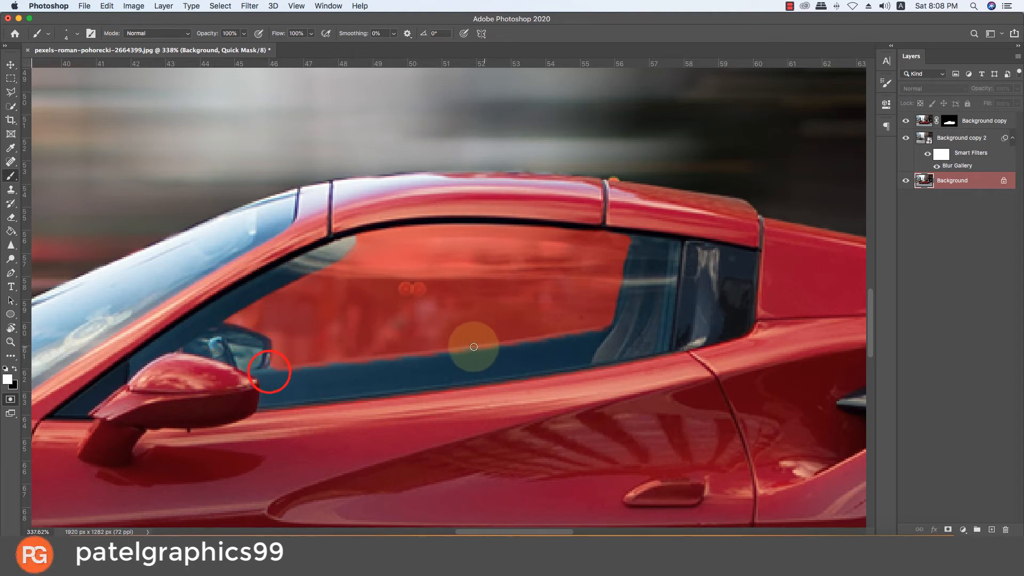
Step: Clean up the quick mask with white along the glass's lower and rear edges and convert it to a selection
left_click(416, 355)
left_click(528, 343)
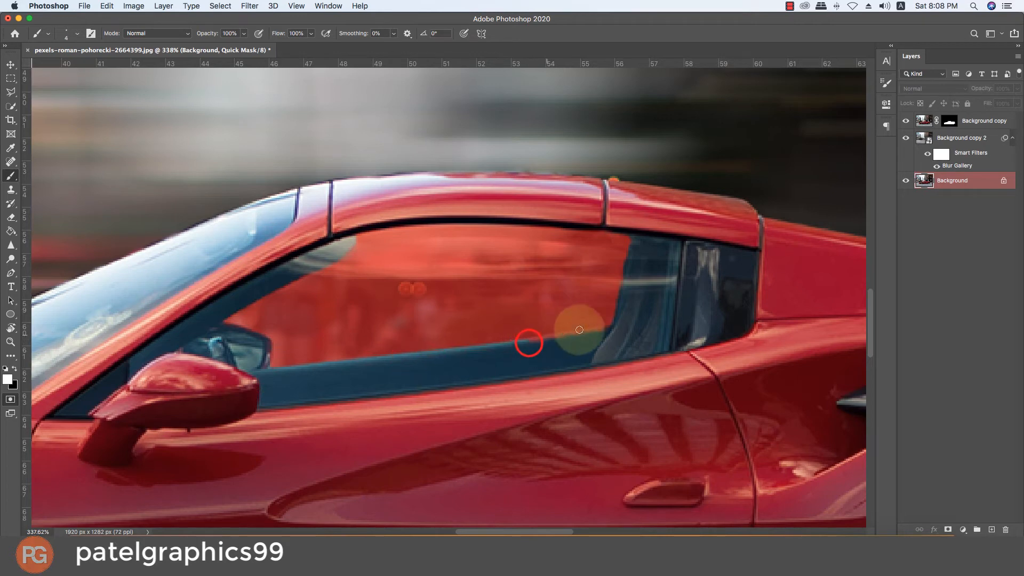
left_click(602, 328)
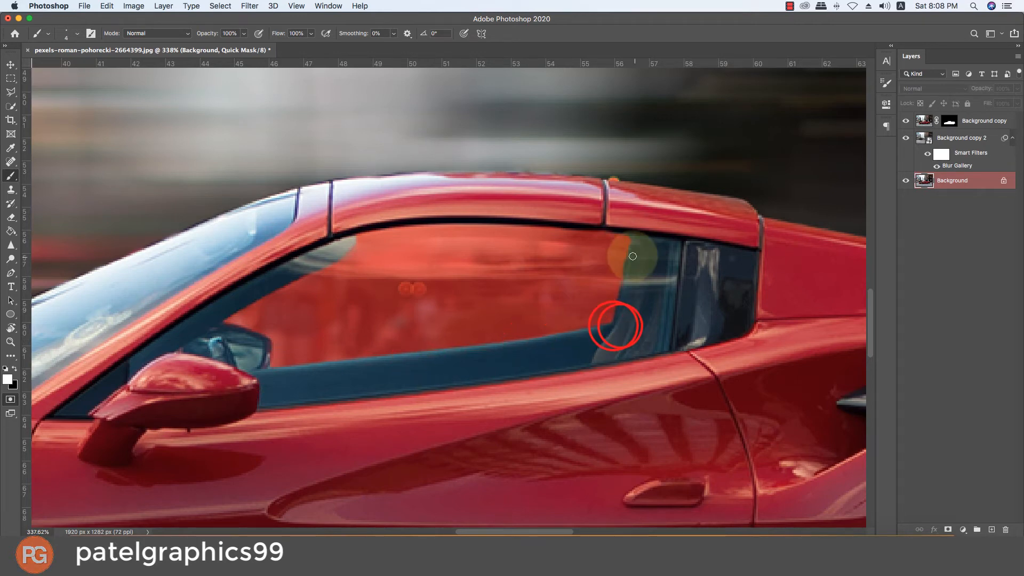
left_click(633, 251)
scroll(553, 230, "down", 6)
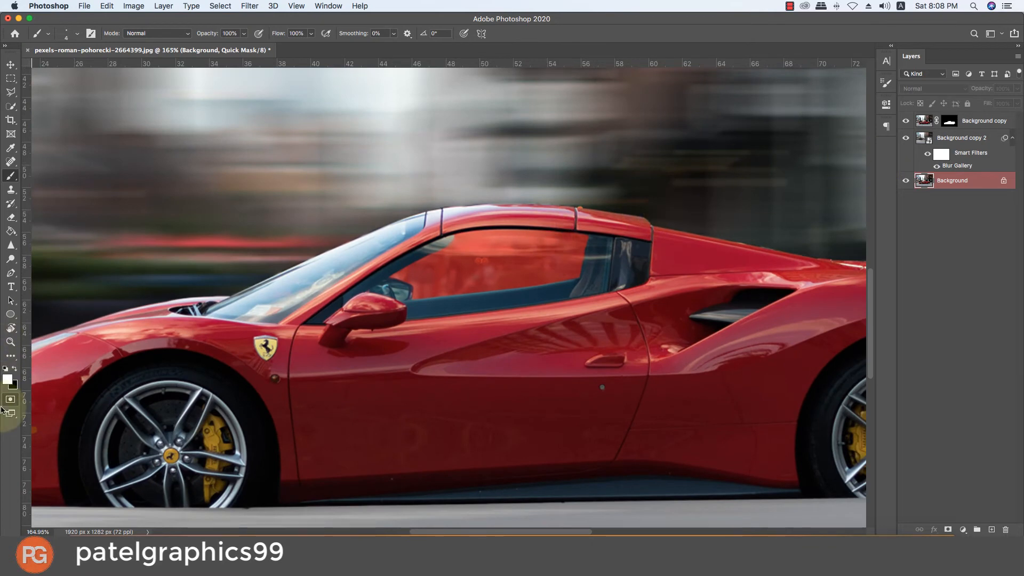
left_click(10, 401)
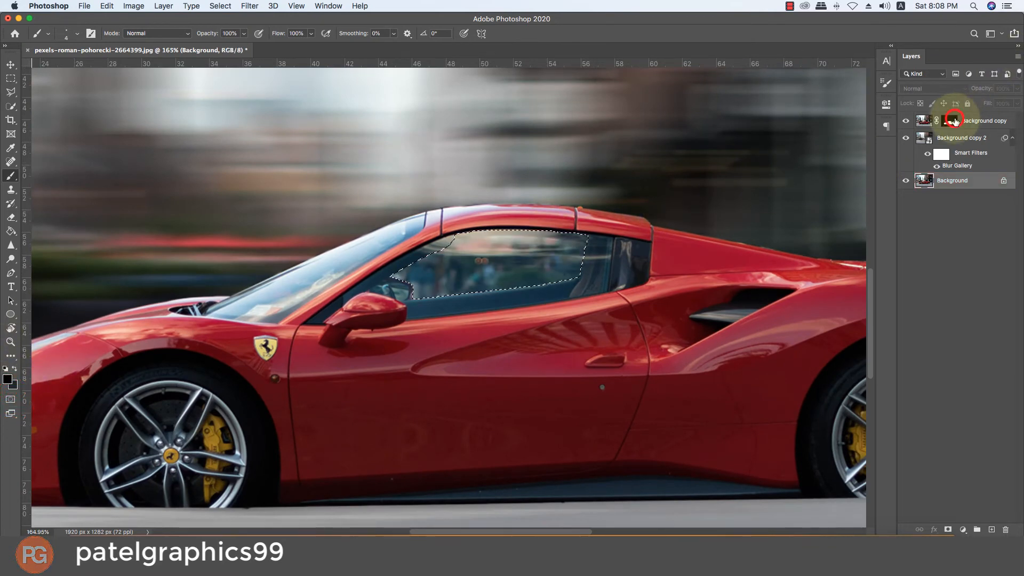
Step: Paint black over the selected glass on the Background copy's layer mask with a 90 px brush at 50% opacity, and deselect
left_click(947, 121)
scroll(511, 235, "up", 4)
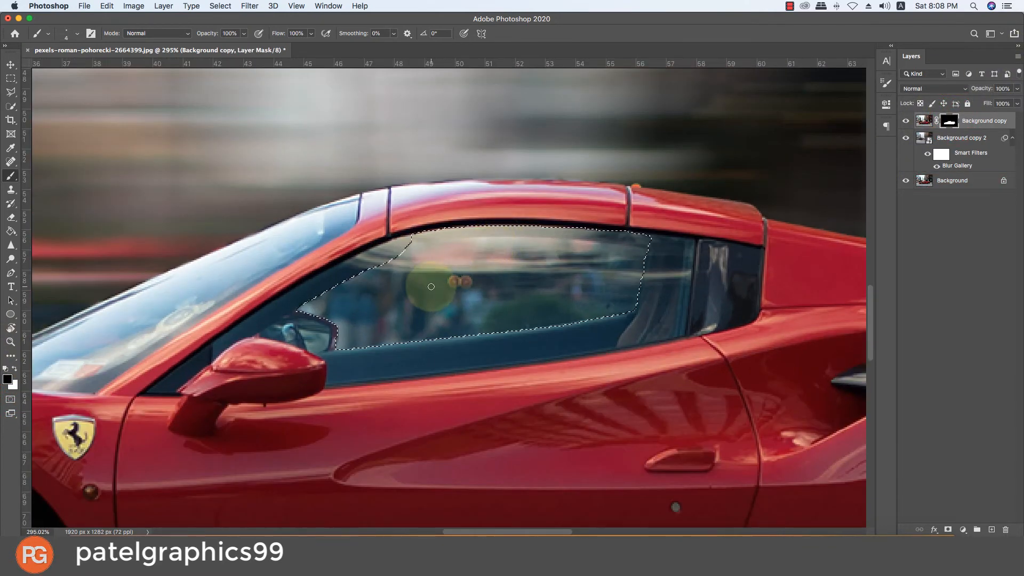
key("bracketright")
key("bracketright")
key("bracketright")
key("bracketright")
key("bracketright")
key("bracketright")
key("bracketright")
key("bracketright")
key("bracketright")
key("bracketright")
key("bracketright")
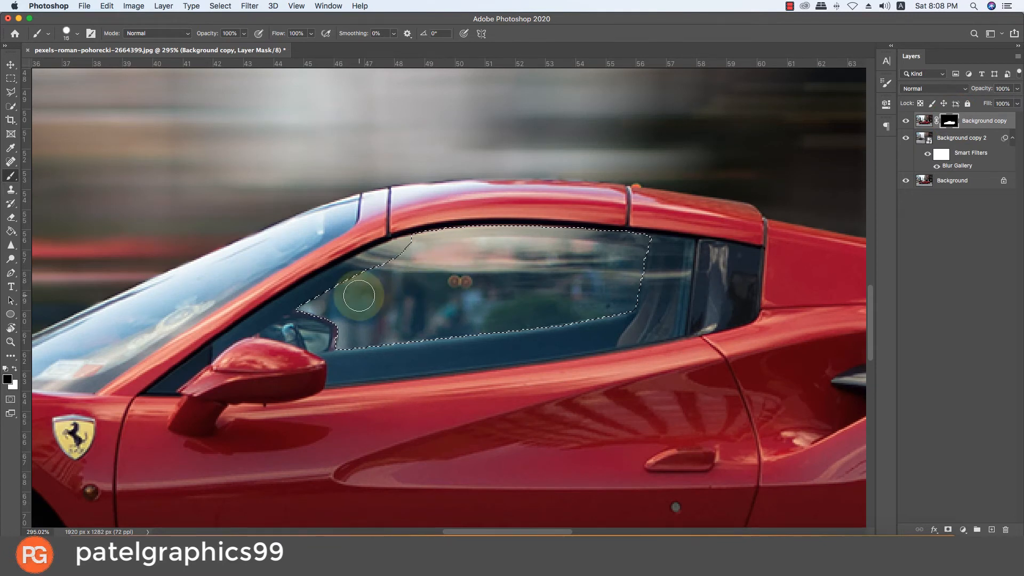
key("bracketright")
key("bracketright")
left_click(244, 33)
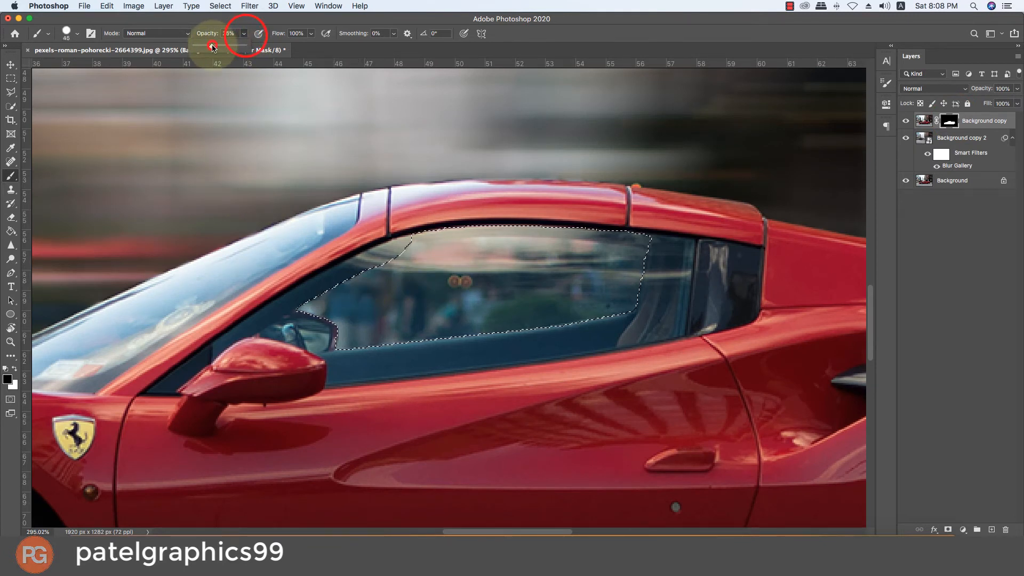
left_click(213, 46)
left_click_drag(213, 47, 218, 47)
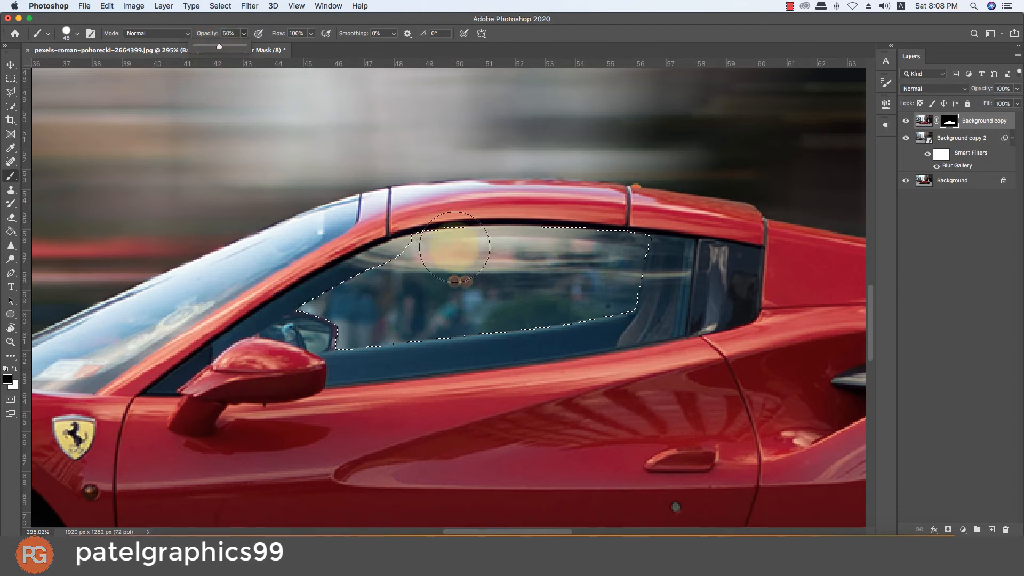
key("bracketright")
key("bracketright")
key("bracketright")
key("bracketright")
key("bracketright")
mouse_move(327, 309)
left_mouse_down()
mouse_move(456, 272)
mouse_move(574, 264)
mouse_move(662, 283)
left_mouse_up()
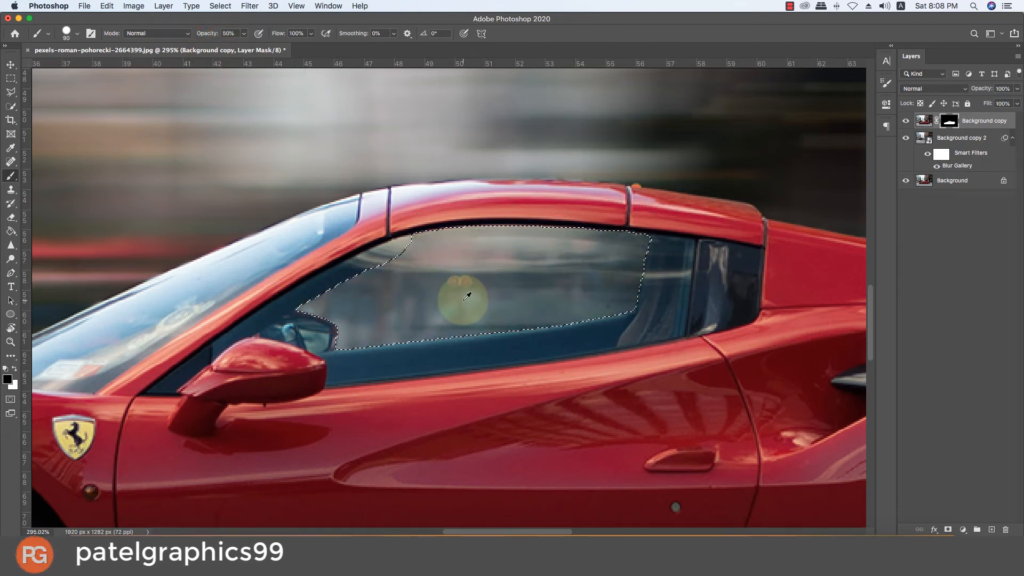
scroll(459, 301, "down", 5)
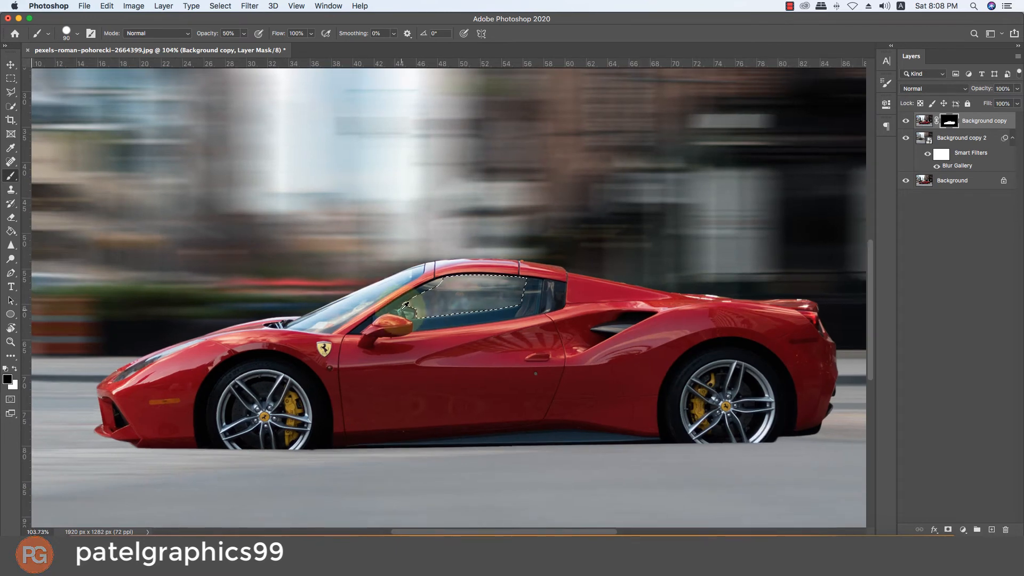
key("super+d")
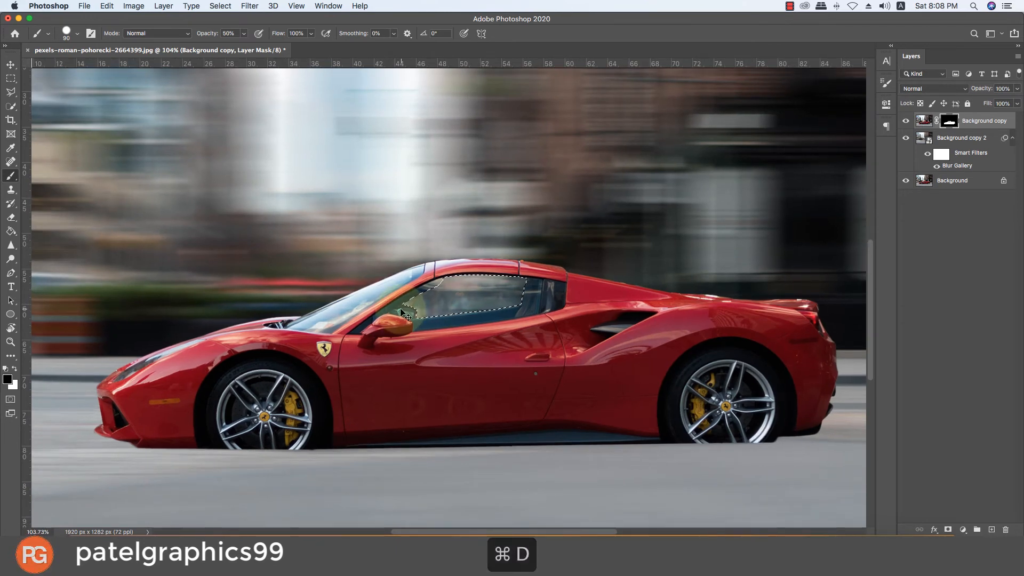
Step: Start a Tilt-Shift blur on the Background copy layer's image rather than its mask
scroll(415, 317, "down", 1)
scroll(418, 313, "down", 6)
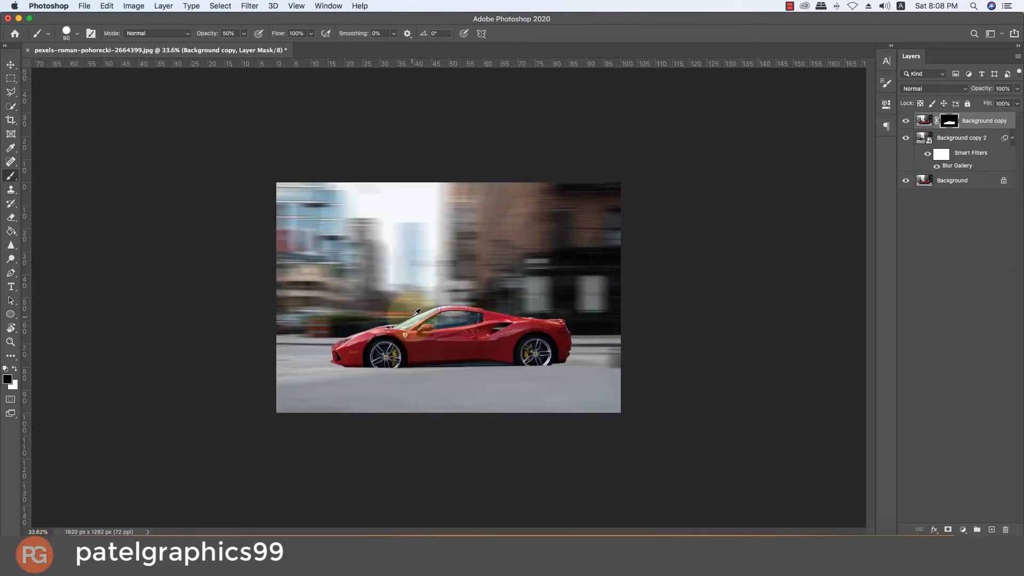
scroll(416, 313, "up", 3)
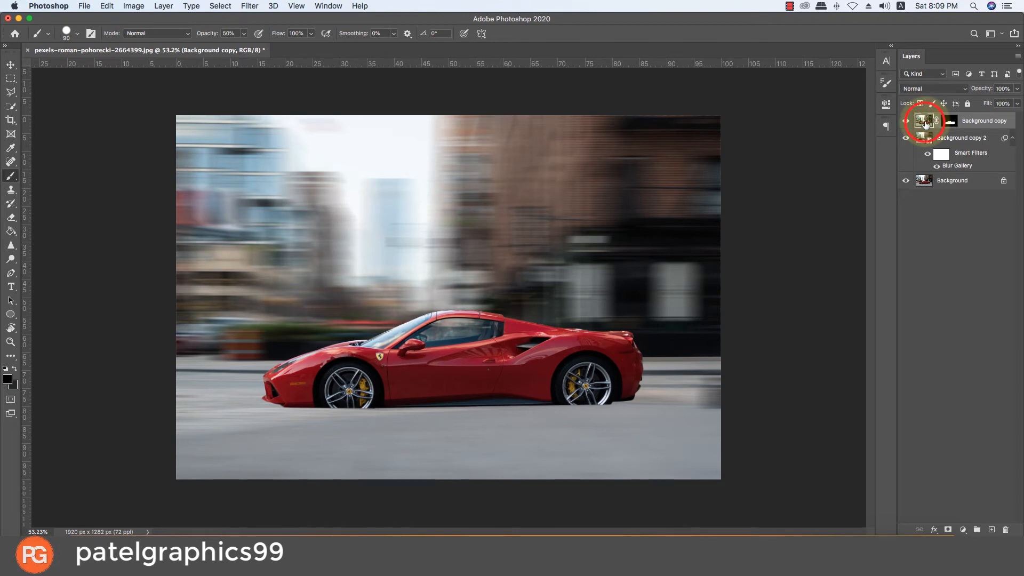
left_click(925, 123)
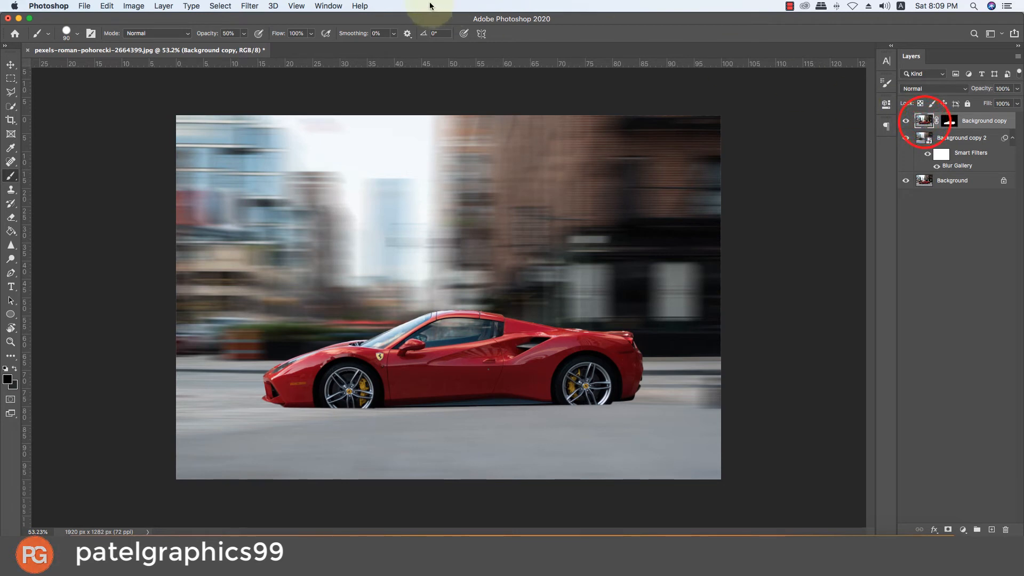
left_click(250, 7)
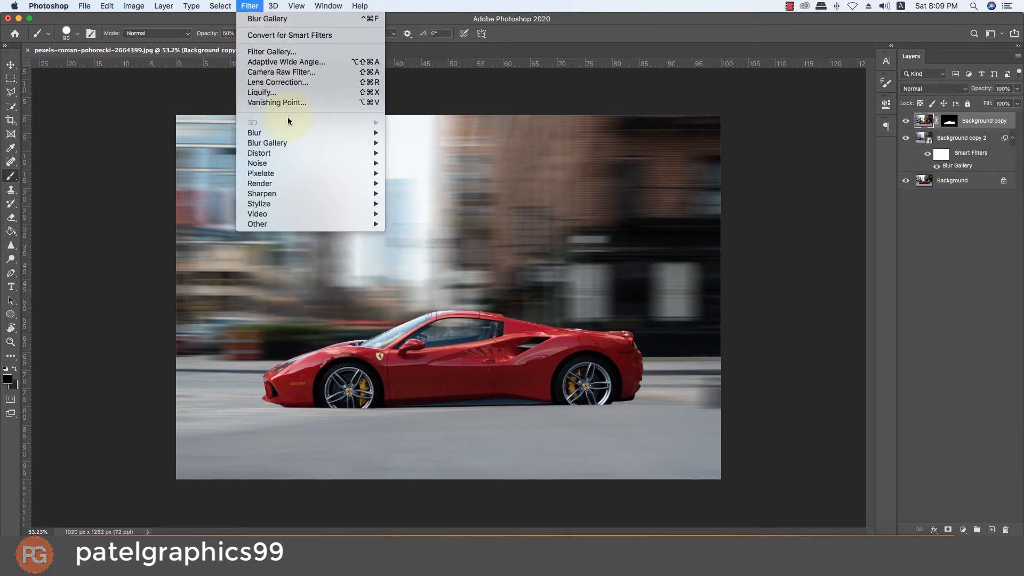
mouse_move(267, 133)
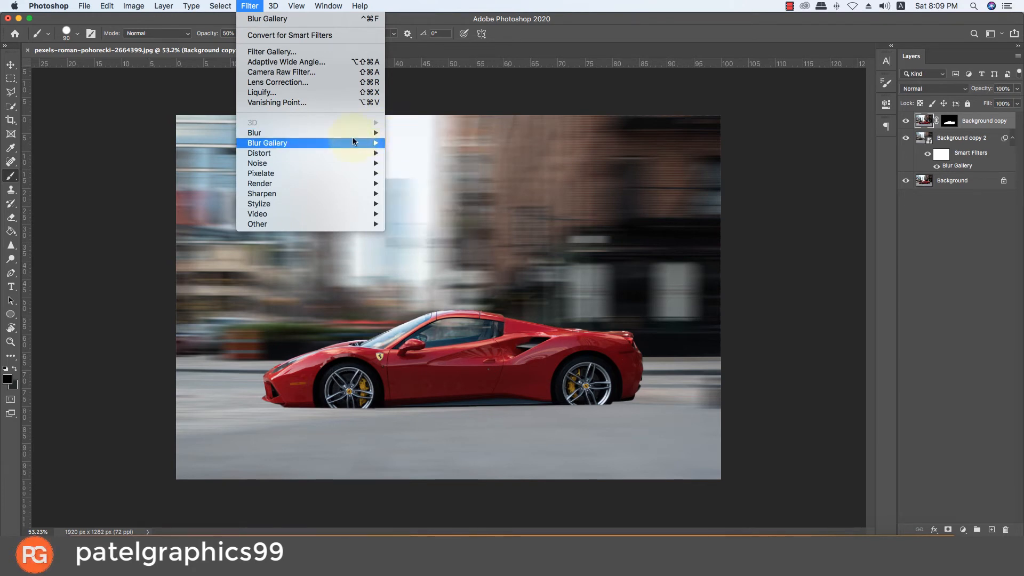
mouse_move(319, 142)
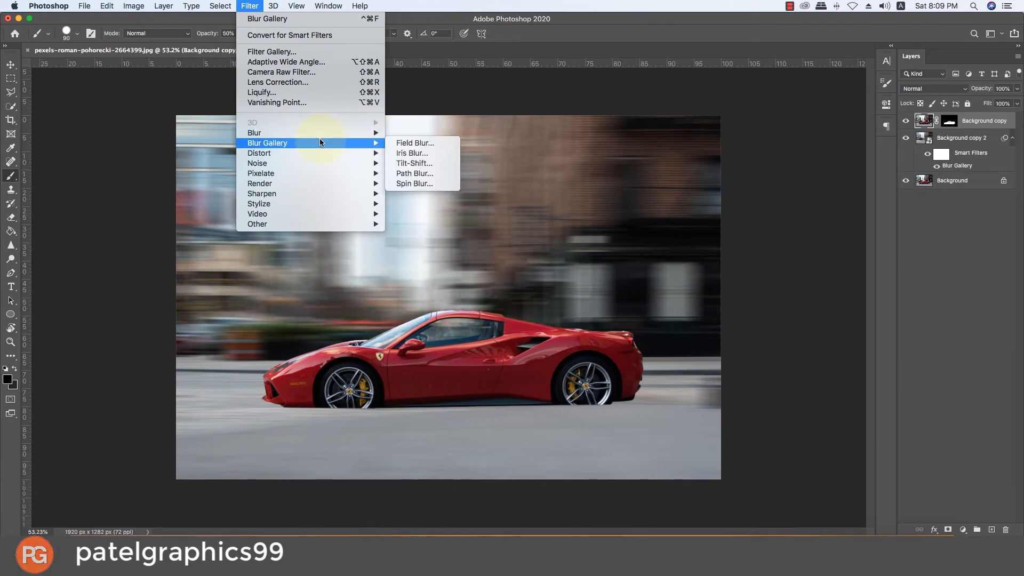
left_click(410, 164)
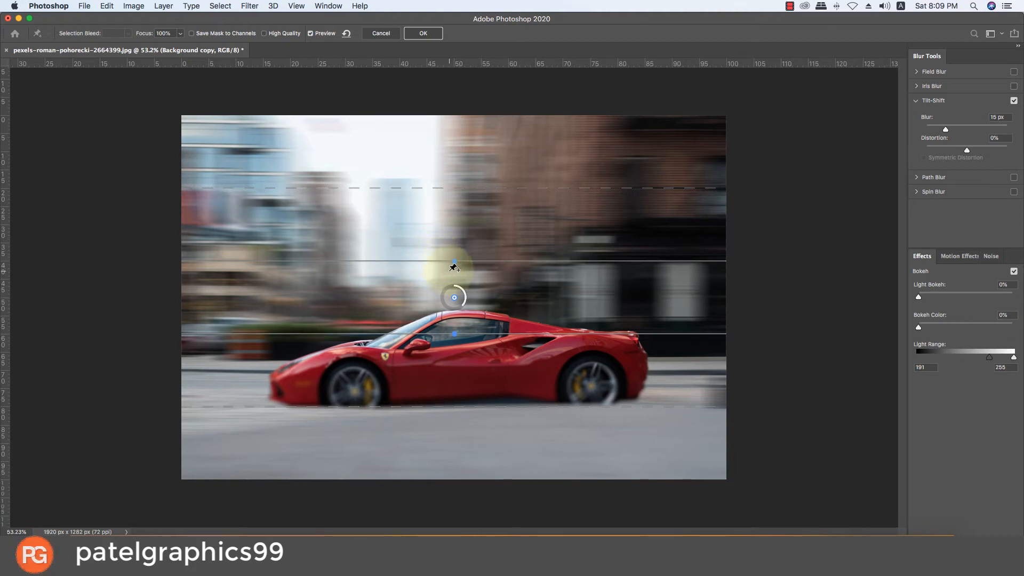
Step: Rotate the tilt-shift band to vertical, moving its front focus line ahead of the car and its rear transition line just behind the car
left_click_drag(453, 262, 426, 299)
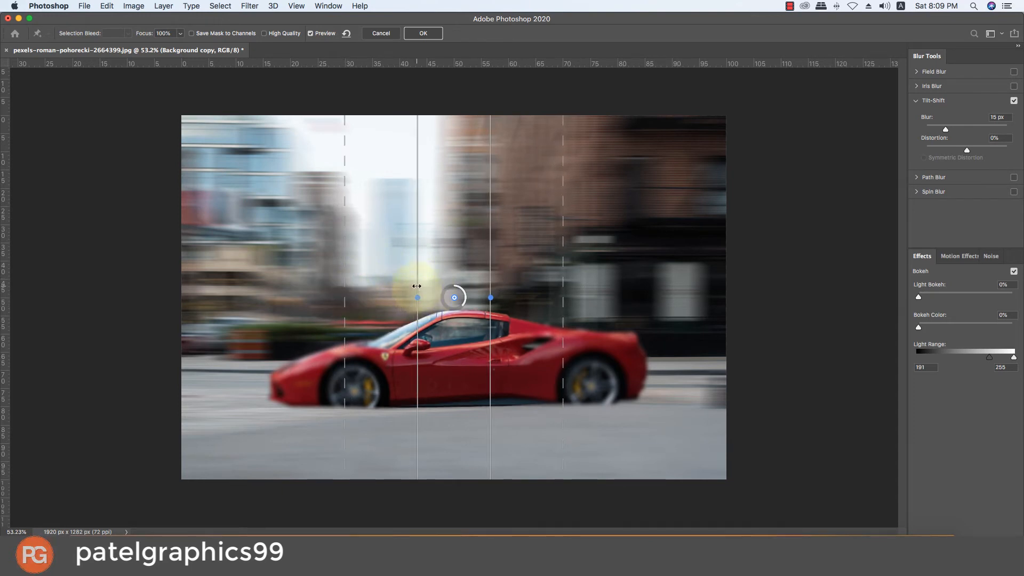
left_click_drag(414, 284, 157, 257)
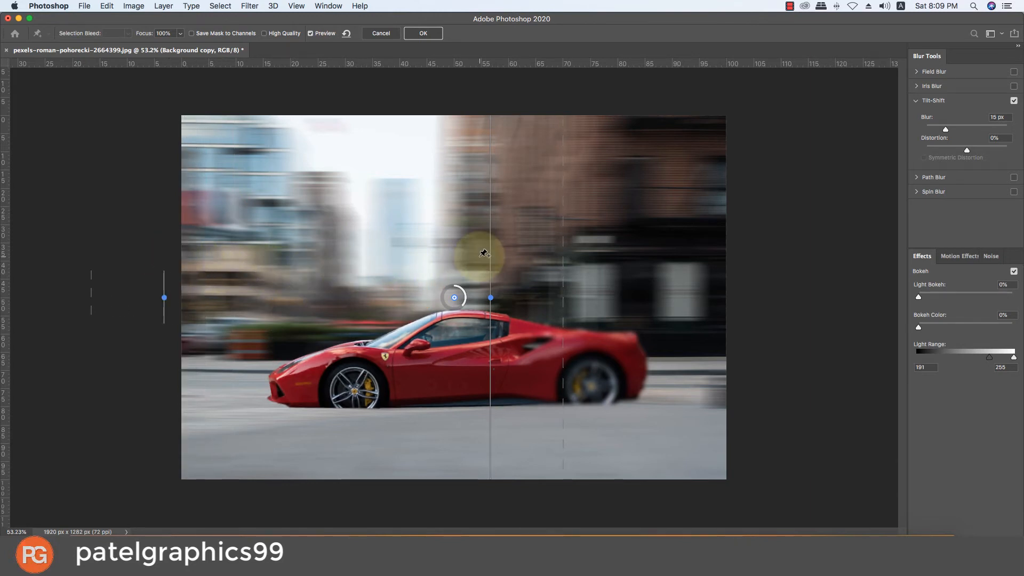
left_click_drag(563, 254, 664, 265)
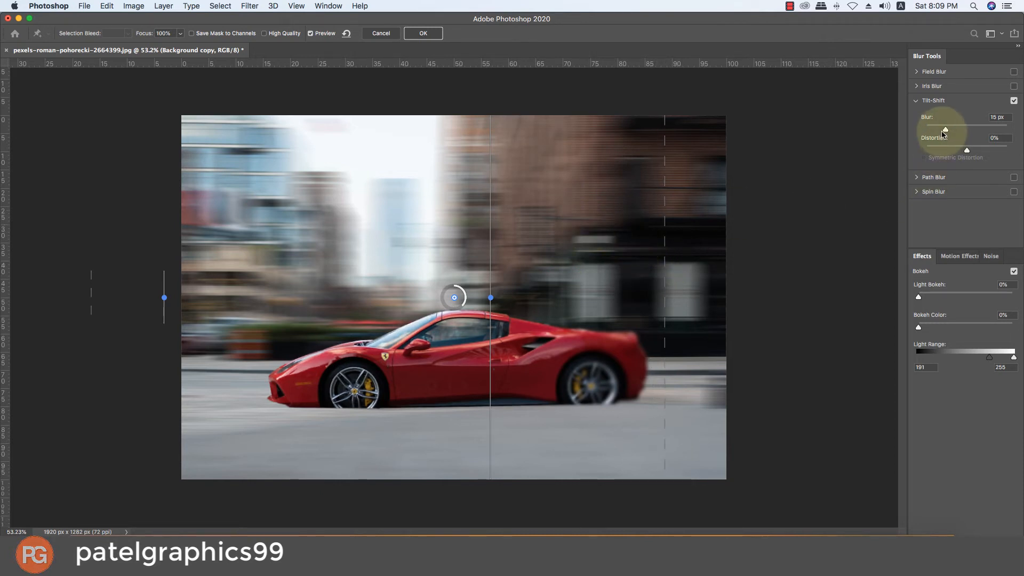
Step: Set the Tilt-Shift Blur to 7 px, nudge the rear transition line slightly outward and apply the filter
left_click_drag(942, 131, 926, 129)
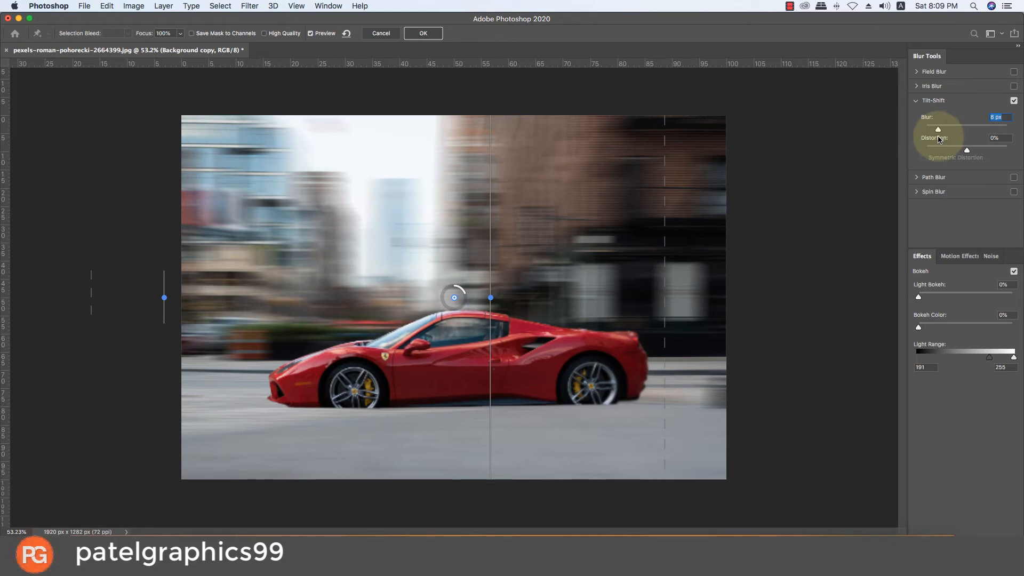
left_click_drag(938, 136, 937, 137)
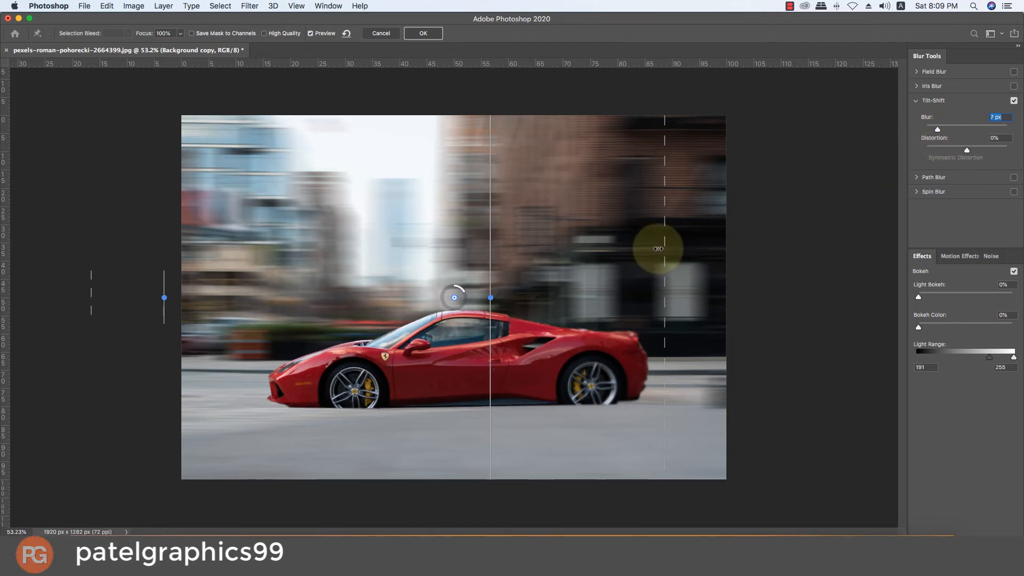
left_click_drag(663, 250, 667, 250)
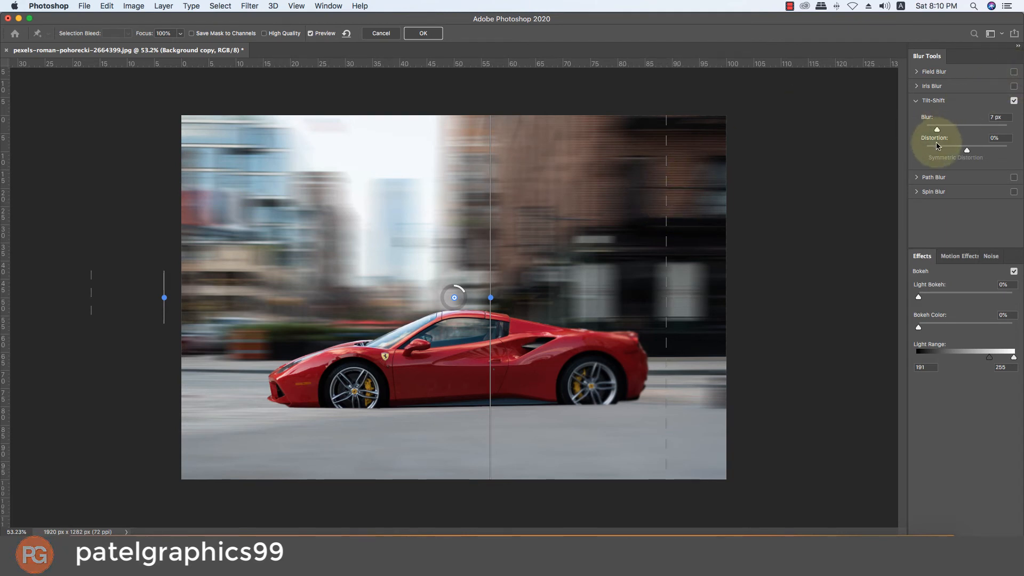
left_click(424, 33)
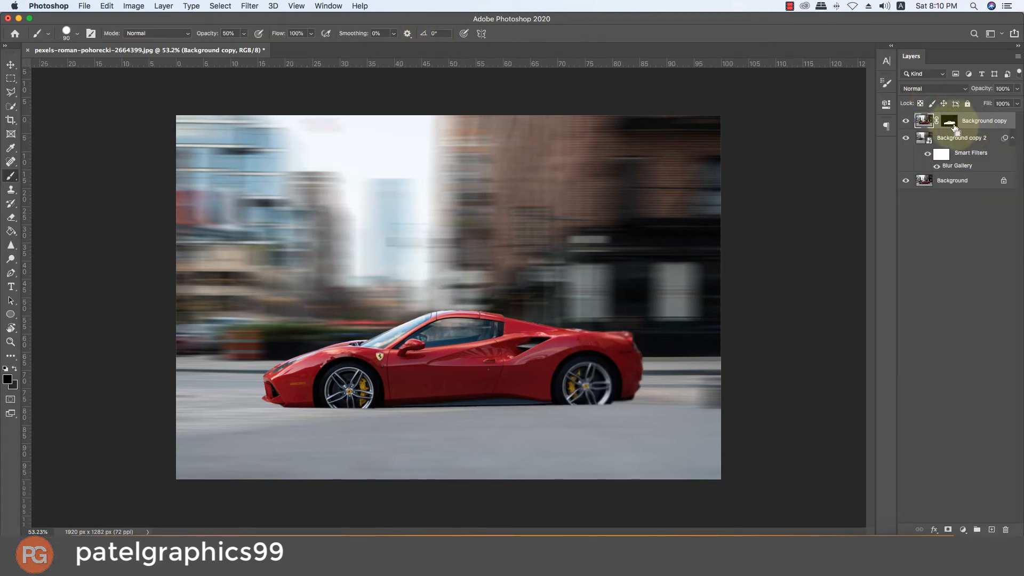
Step: Duplicate the Background copy layer with its mask and hide the original Background copy
left_click(932, 127)
key("super+j")
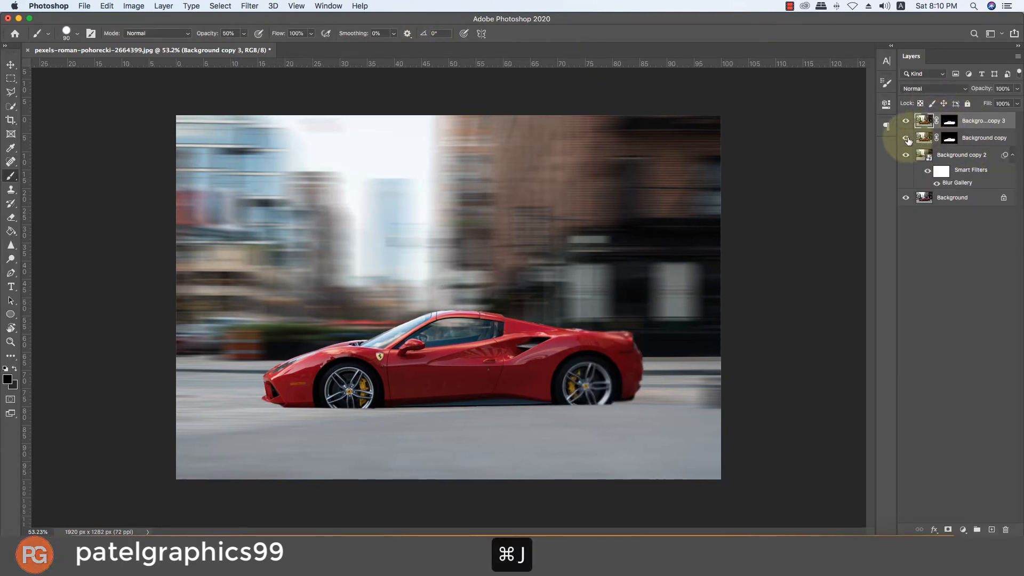
left_click(906, 138)
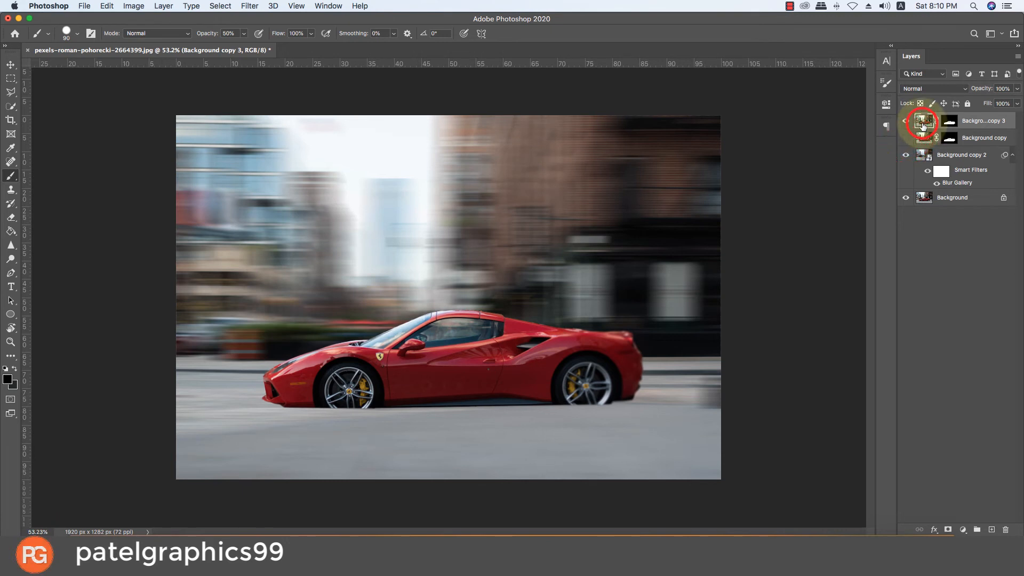
Step: Start a Spin Blur on the duplicated car layer and centre it on the front wheel
left_click(250, 6)
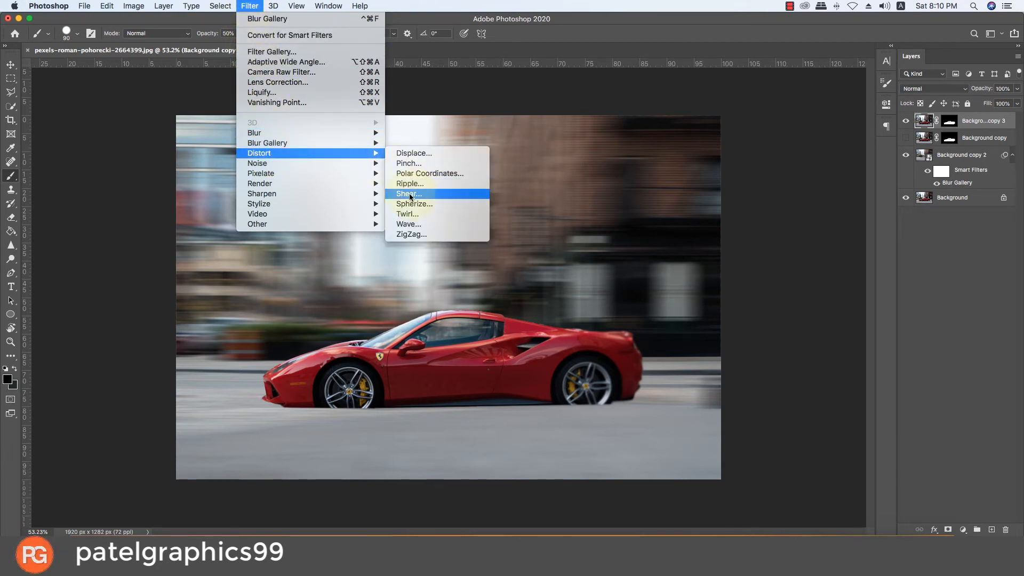
mouse_move(335, 143)
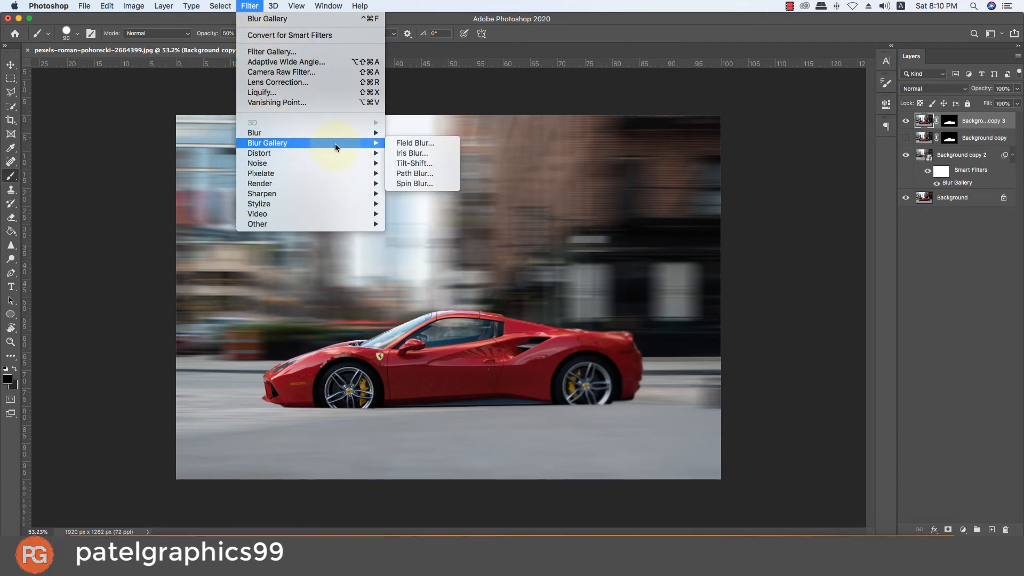
left_click(411, 181)
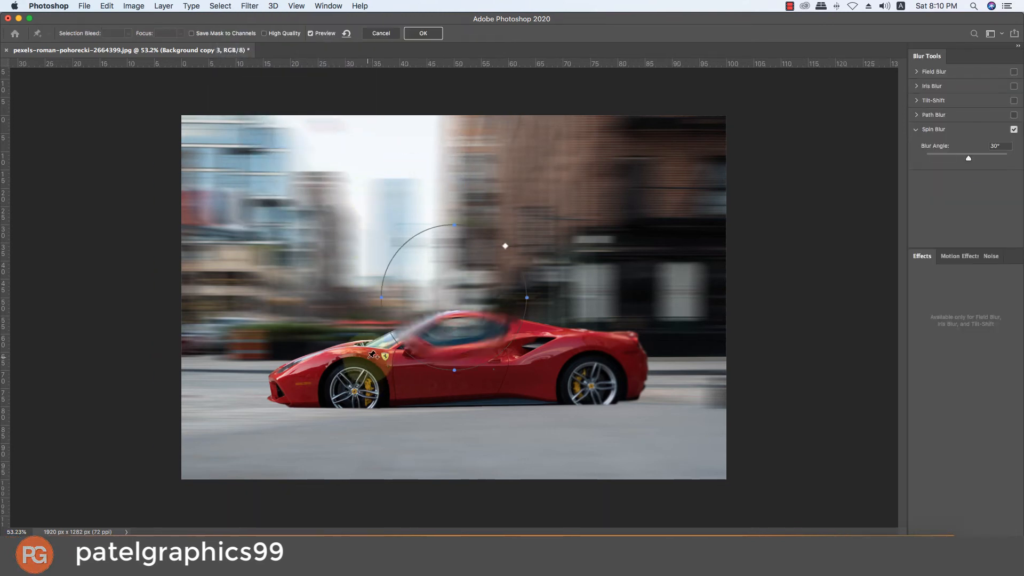
left_click_drag(454, 300, 353, 392)
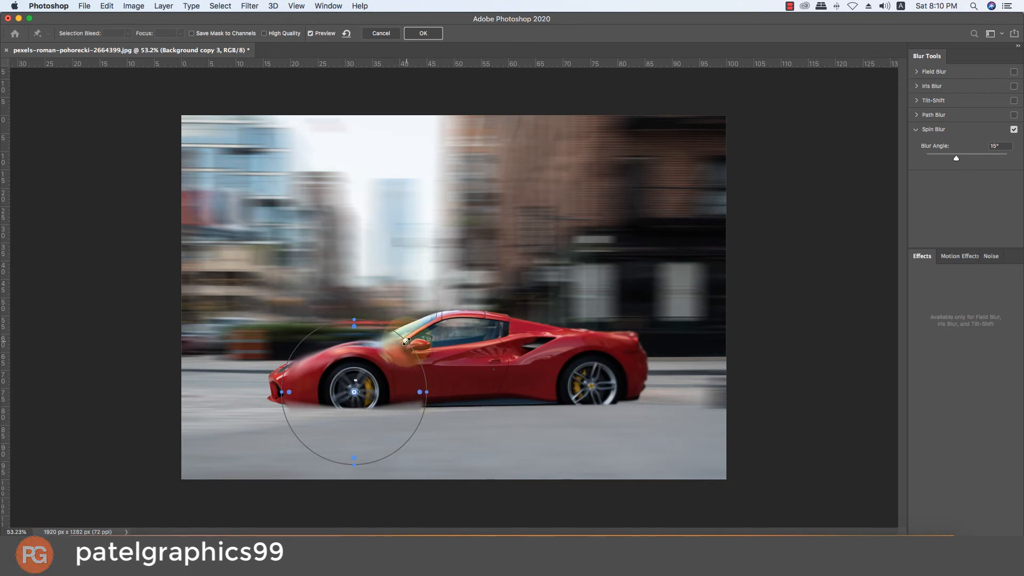
Step: Shrink the spin-blur ring to the front wheel's outline and adjust the Blur Angle to about 15°
left_click_drag(406, 341, 386, 375)
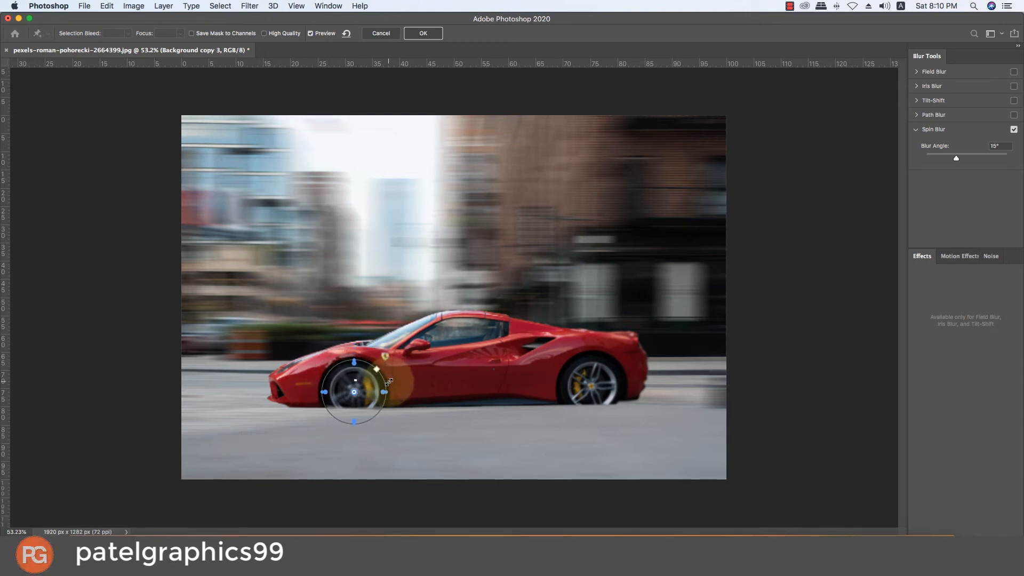
left_click_drag(389, 382, 389, 381)
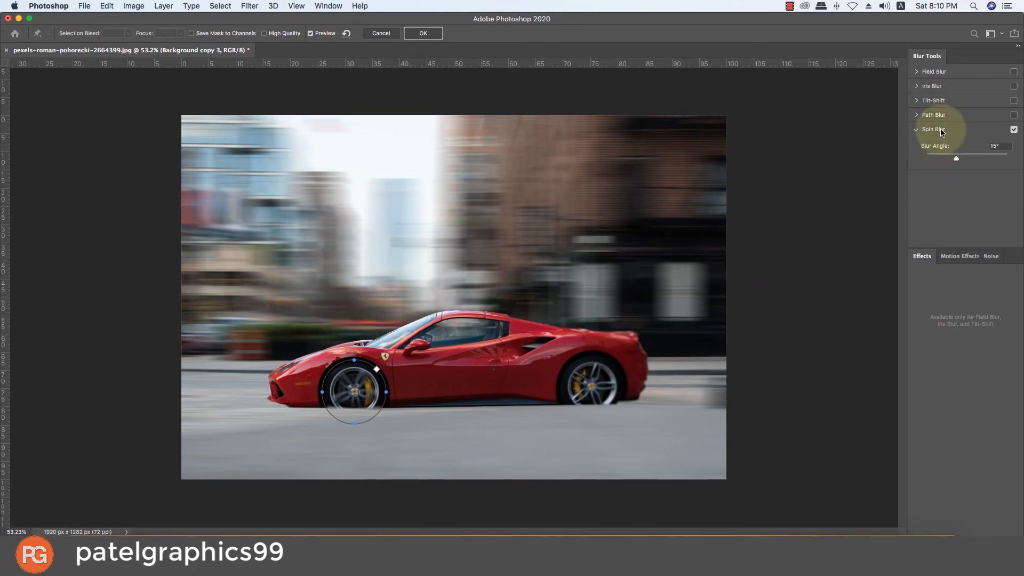
left_click_drag(955, 159, 960, 159)
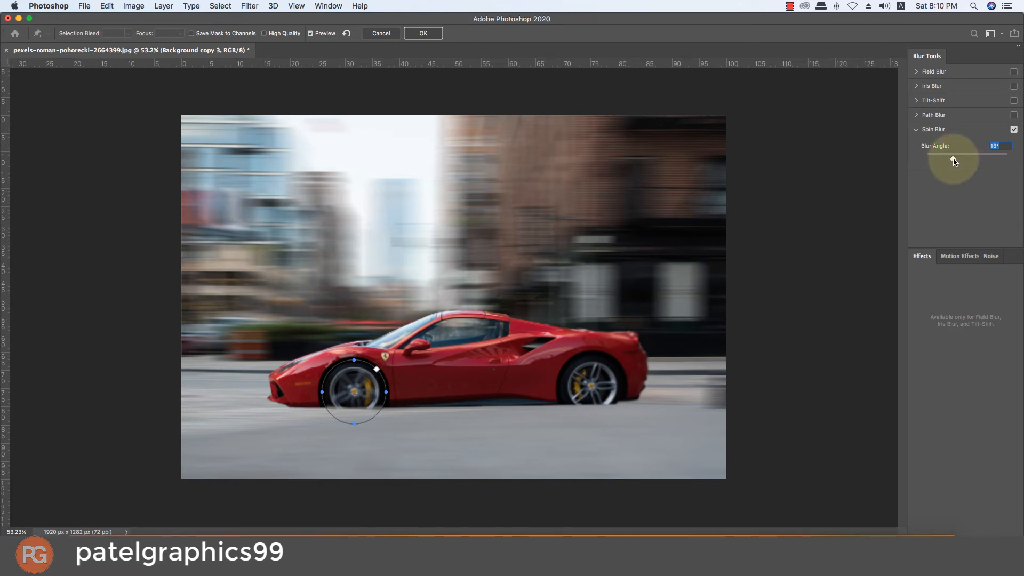
left_click_drag(952, 159, 949, 159)
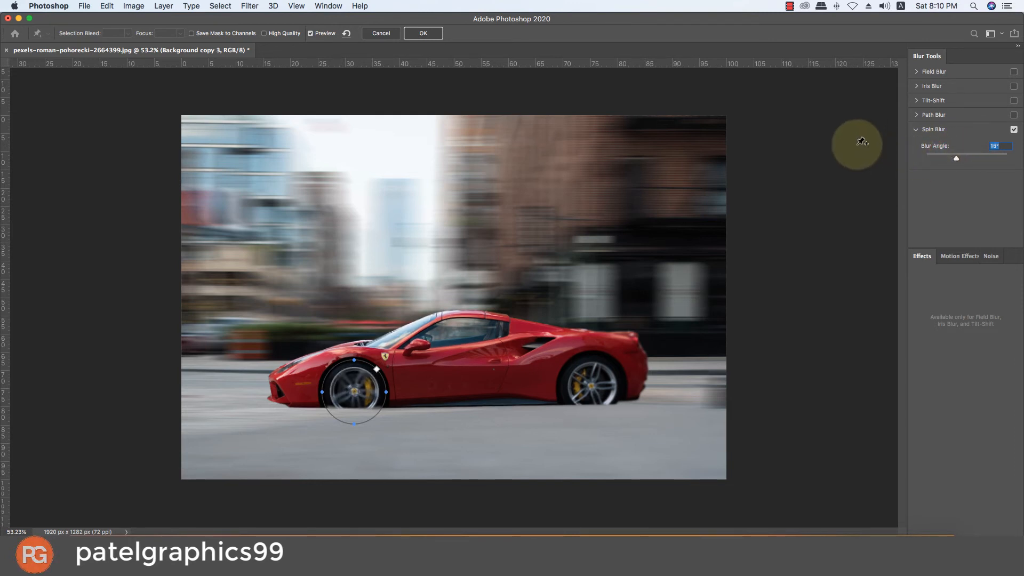
Step: Add a second 15° spin blur on the rear wheel, fit its ring to the wheel's outline and apply the filter
left_click(591, 384)
left_click_drag(614, 361, 646, 335)
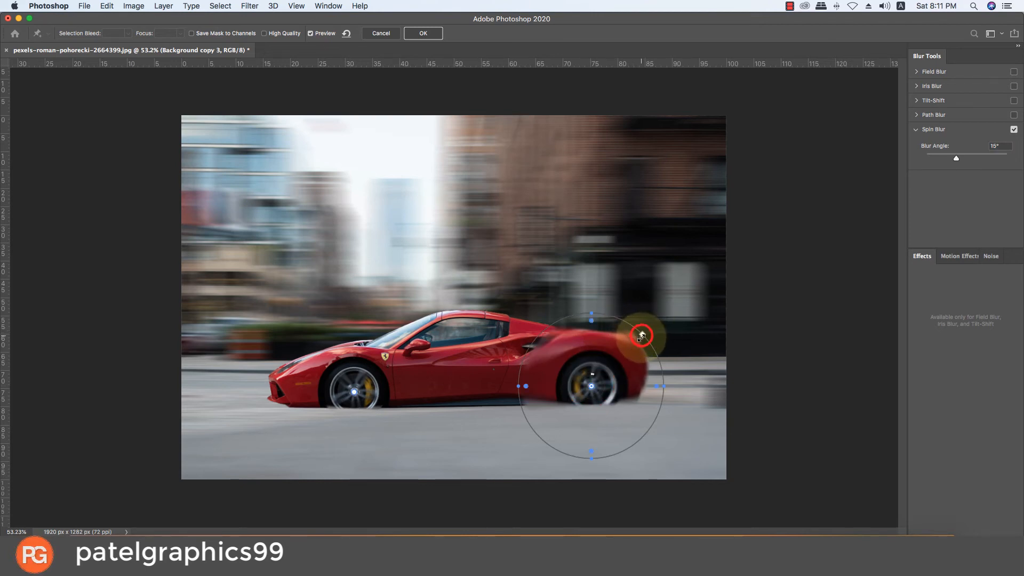
left_click_drag(641, 335, 620, 364)
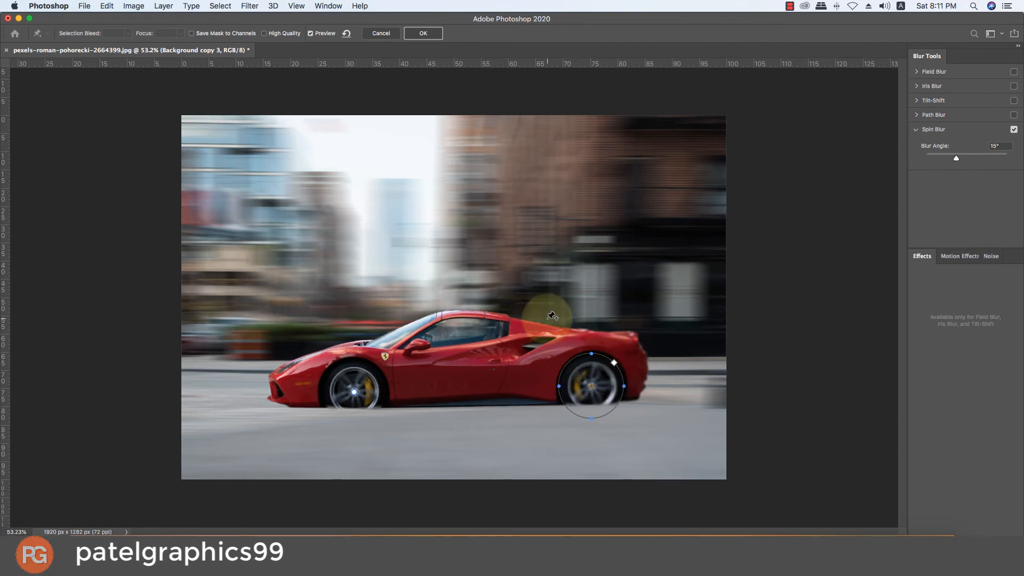
left_click(430, 35)
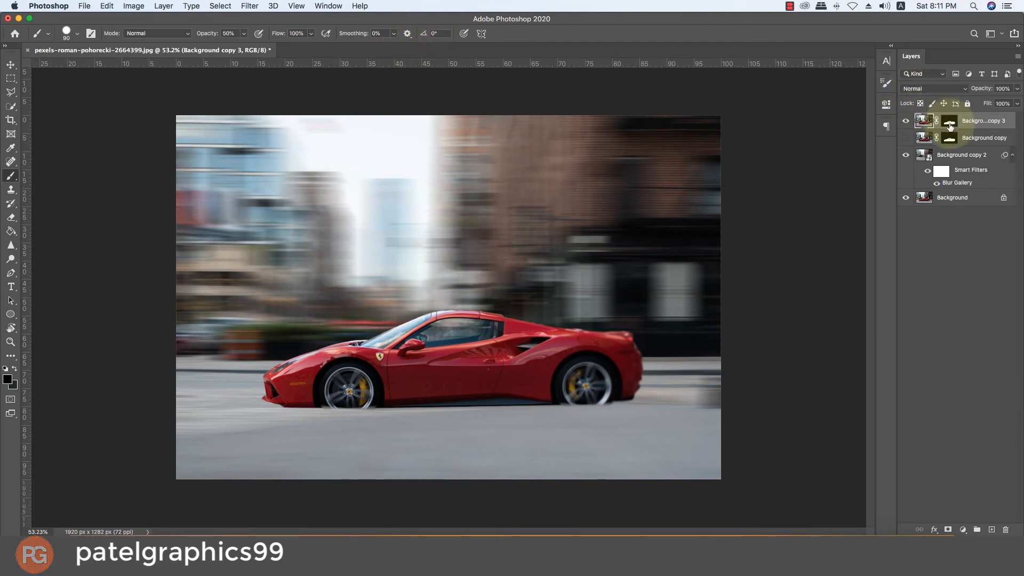
Step: Target the Background copy 3 layer mask, reduce the brush to 40 px and show the Background copy layer
left_click(950, 126)
scroll(306, 421, "up", 3)
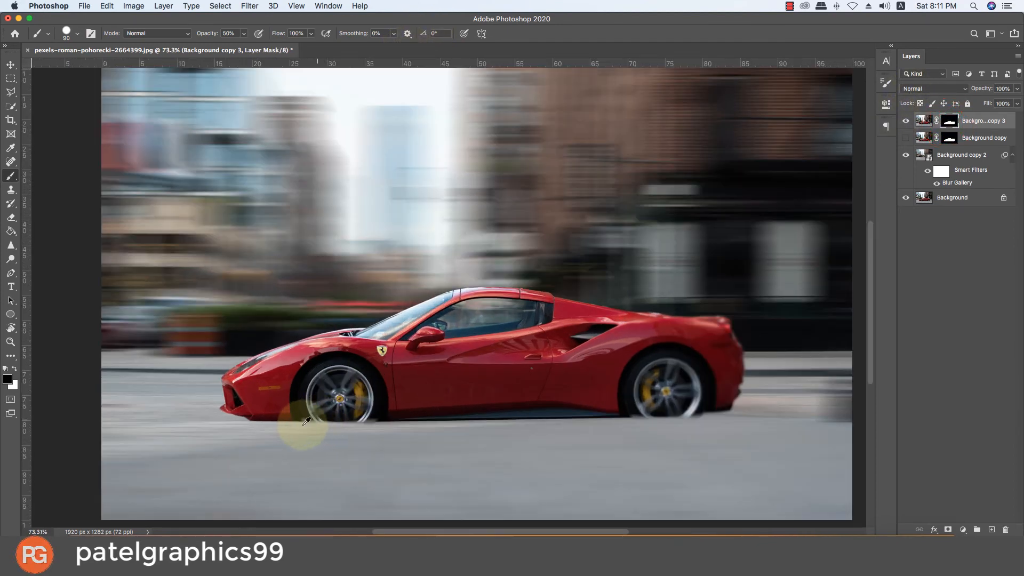
scroll(306, 421, "up", 8)
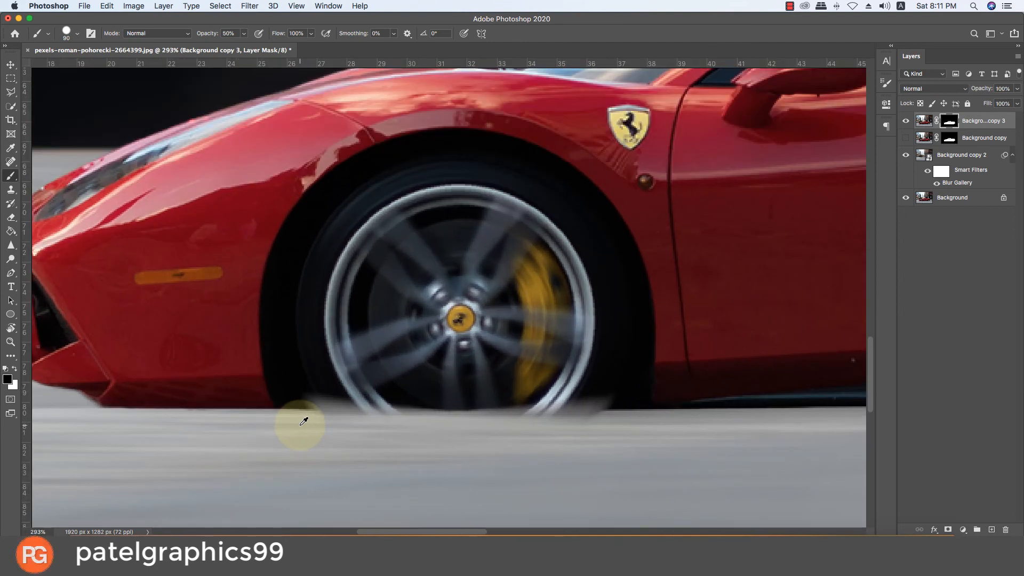
scroll(304, 421, "up", 1)
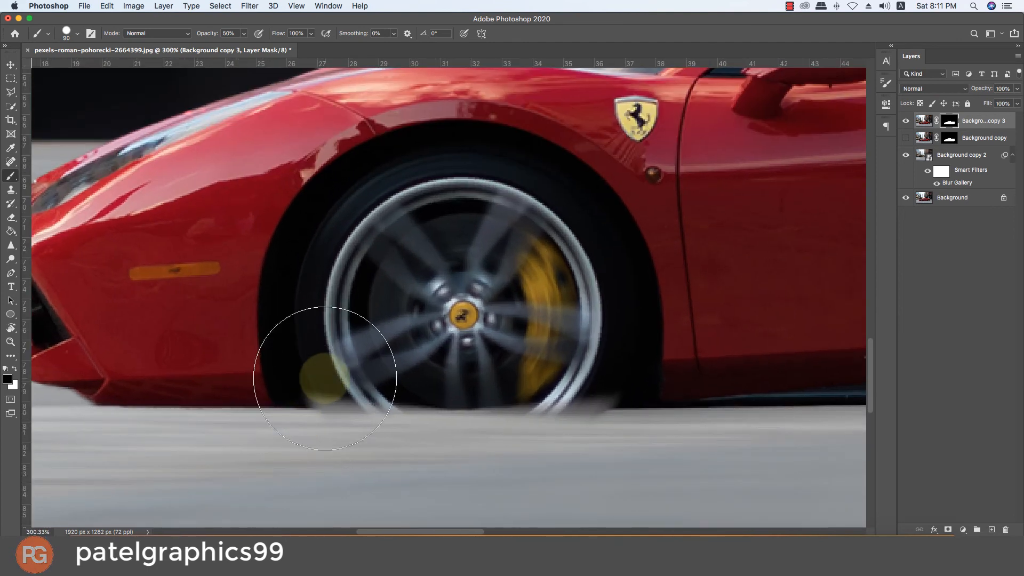
key("bracketleft")
key("bracketleft")
key("bracketleft")
key("bracketleft")
key("bracketleft")
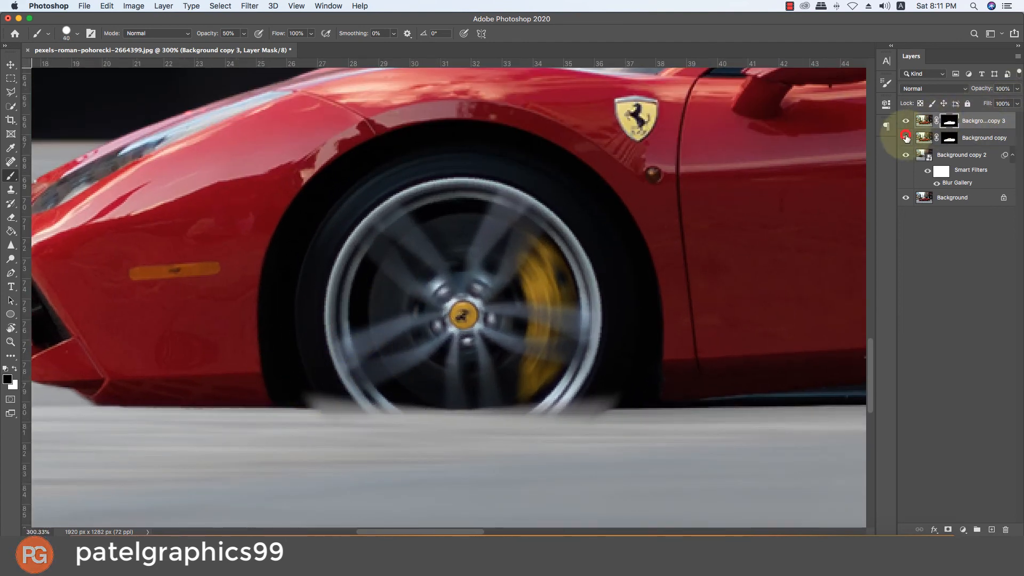
left_click(906, 138)
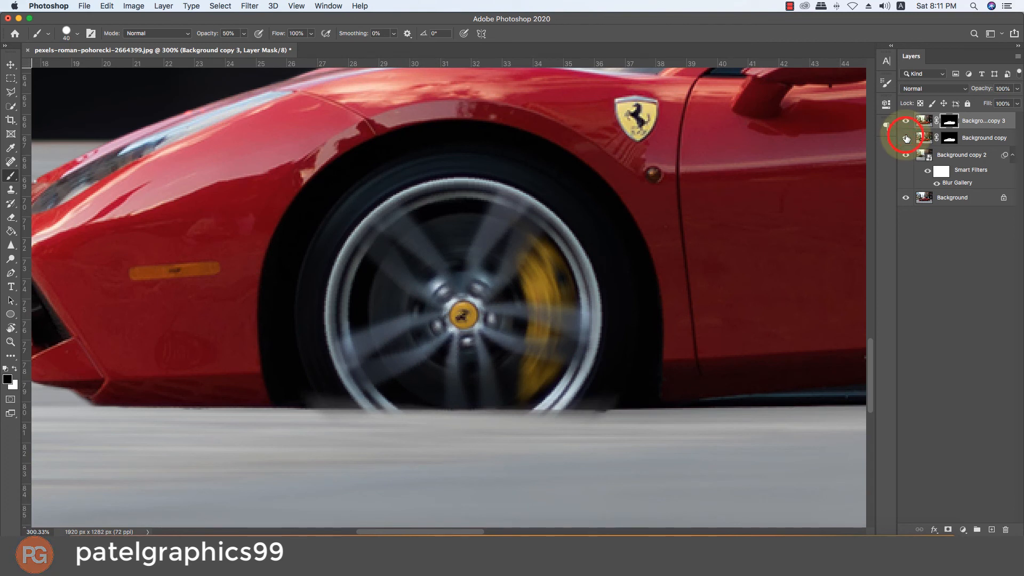
Step: Shrink the brush to 7 px, paint black on the mask where the front tyre meets the road and undo the last stroke
left_click(949, 122)
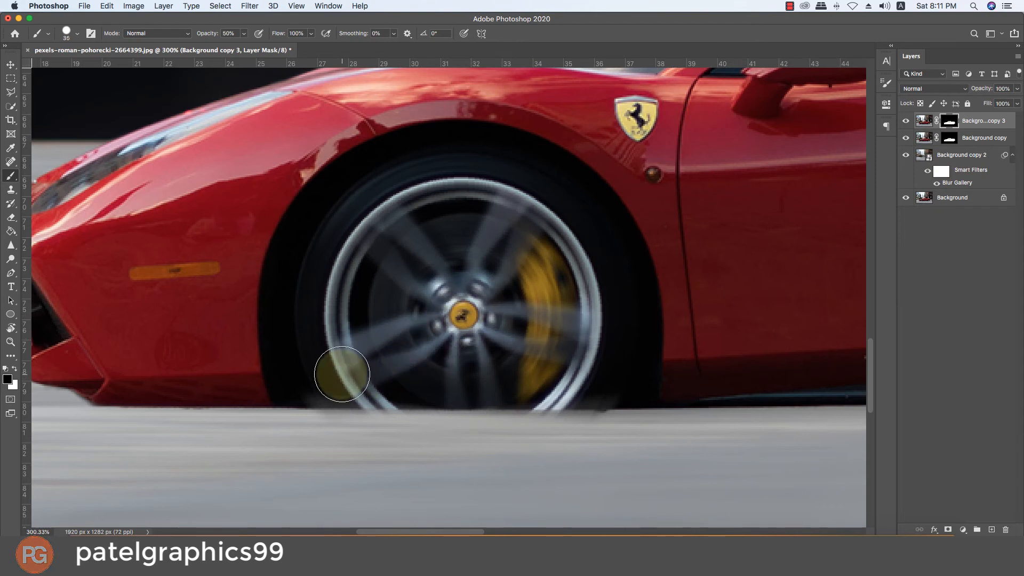
key("bracketleft")
key("bracketleft")
key("bracketleft")
key("bracketleft")
key("bracketleft")
key("bracketleft")
left_click_drag(315, 397, 306, 399)
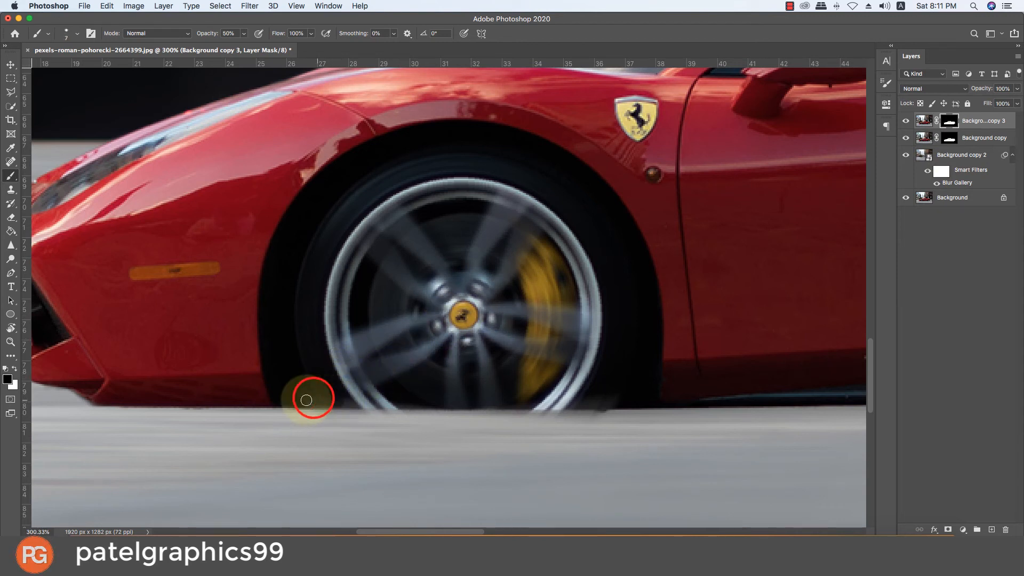
left_click_drag(614, 404, 617, 400)
key("super+z")
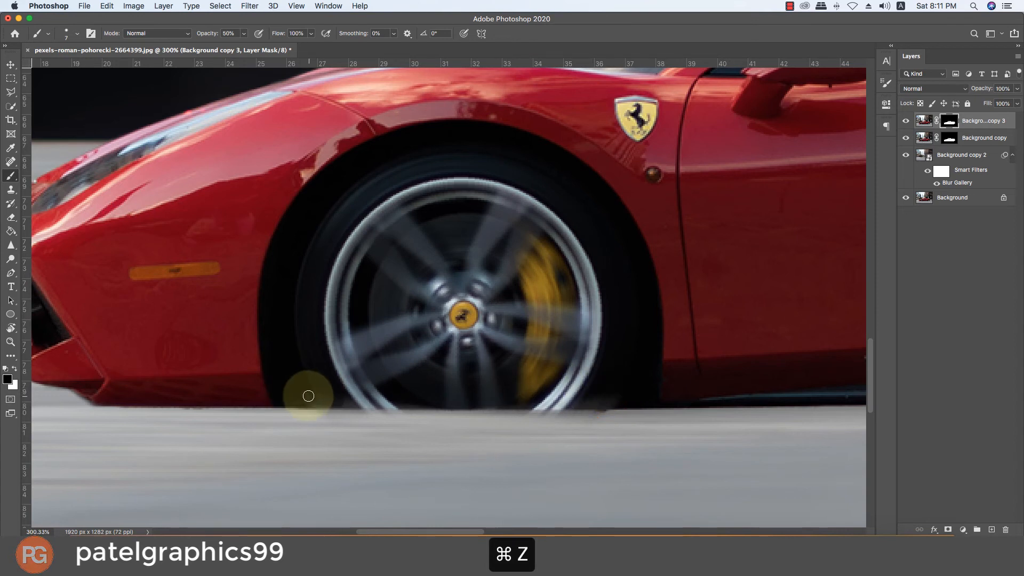
Step: Choose the Soft Round brush, try black along the front tyre's lower edge, undo the stroke and switch the paint colour to white
right_click(322, 373)
left_click(363, 449)
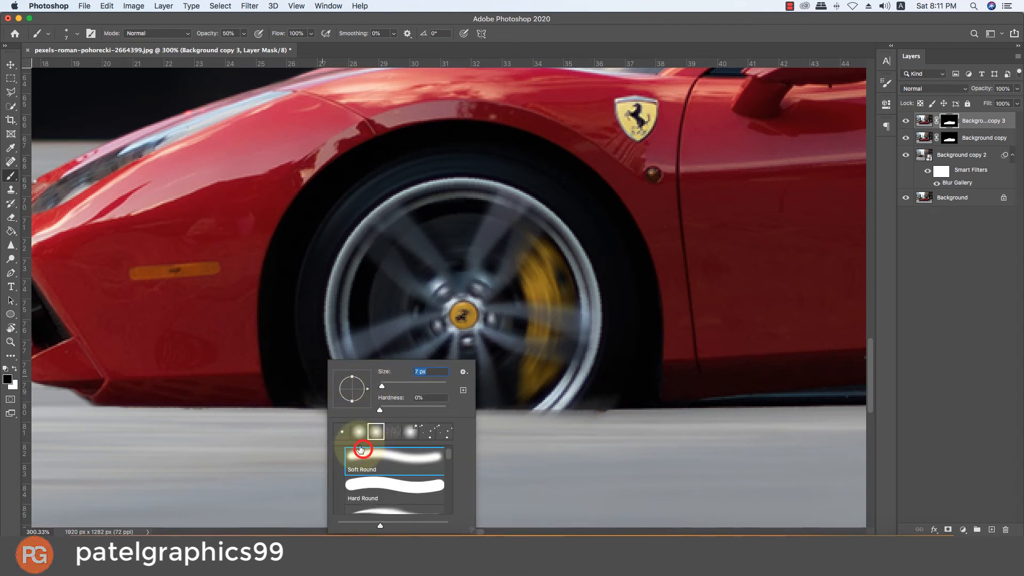
left_click(304, 405)
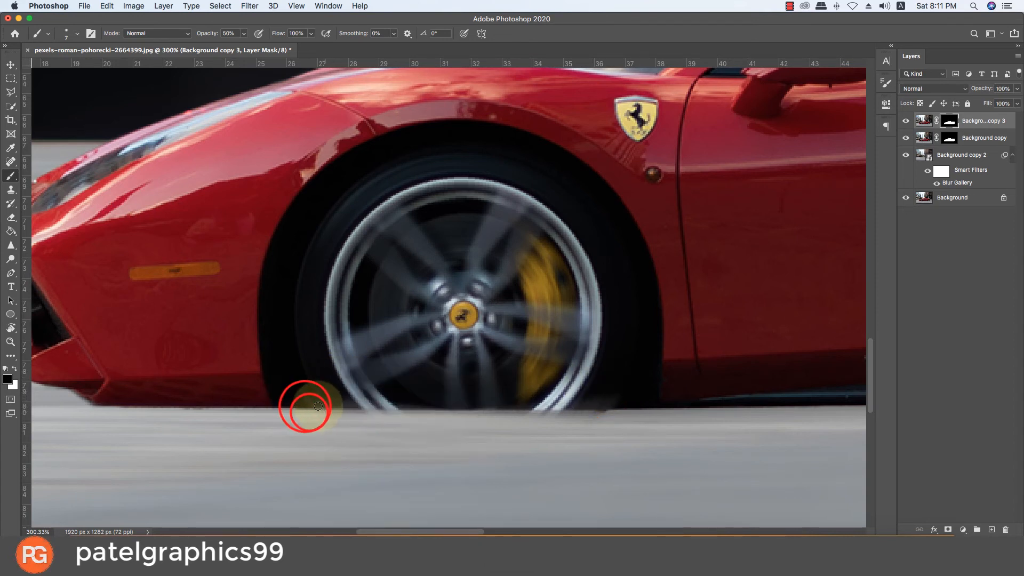
mouse_move(315, 406)
left_mouse_down()
mouse_move(491, 417)
mouse_move(611, 413)
mouse_move(613, 405)
left_mouse_up()
key("super+z")
key("x")
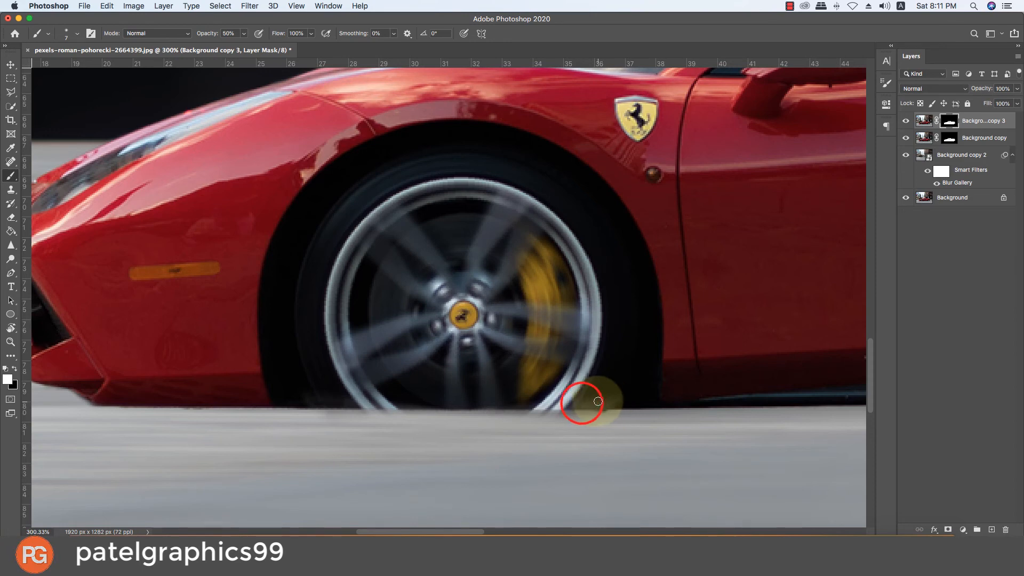
Step: Toggle the Background copy layer's visibility to compare the wheels' lower edges, and leave the layer hidden
scroll(598, 401, "down", 10)
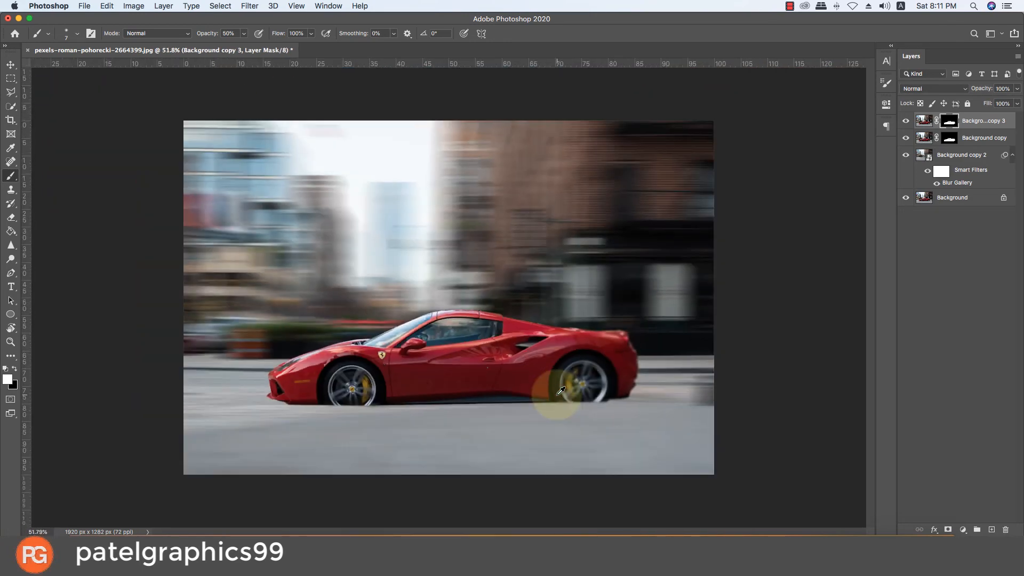
left_click(907, 140)
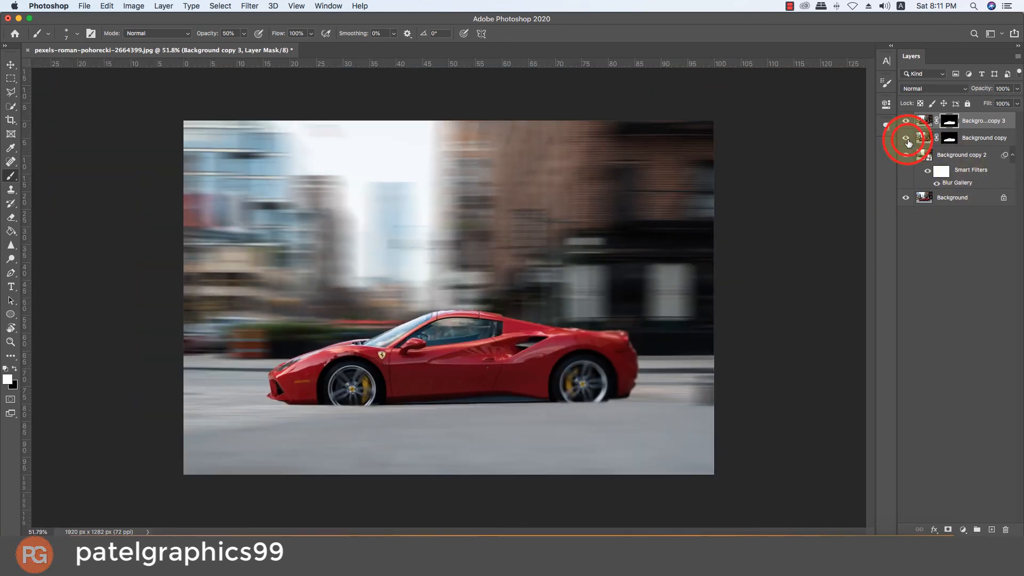
left_click(907, 140)
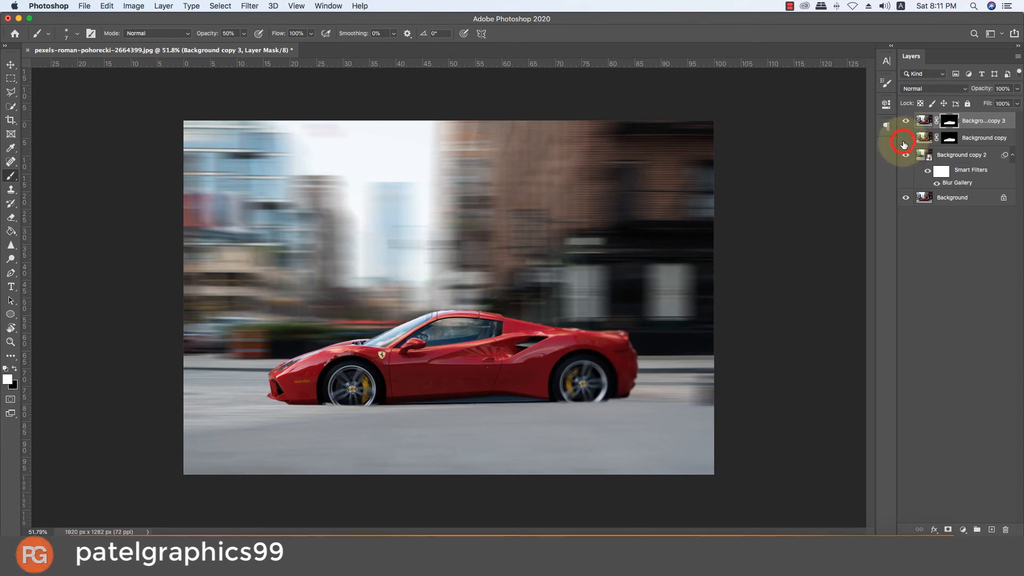
left_click(903, 142)
left_click(903, 142)
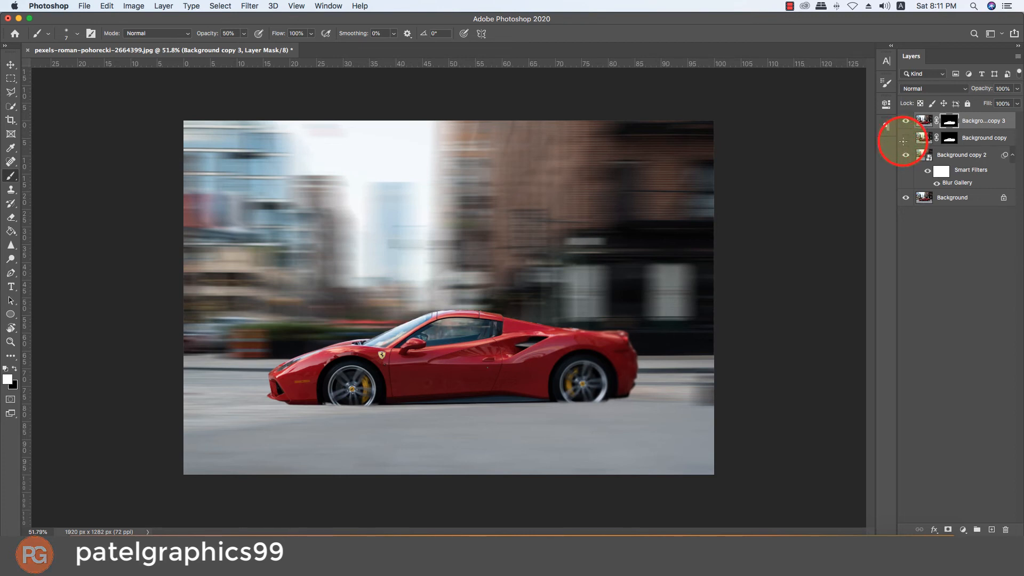
Step: Target the Background copy 3 layer's image, dab black at the rear tyre's lower edge and set the brush opacity to 100%
scroll(490, 316, "down", 5)
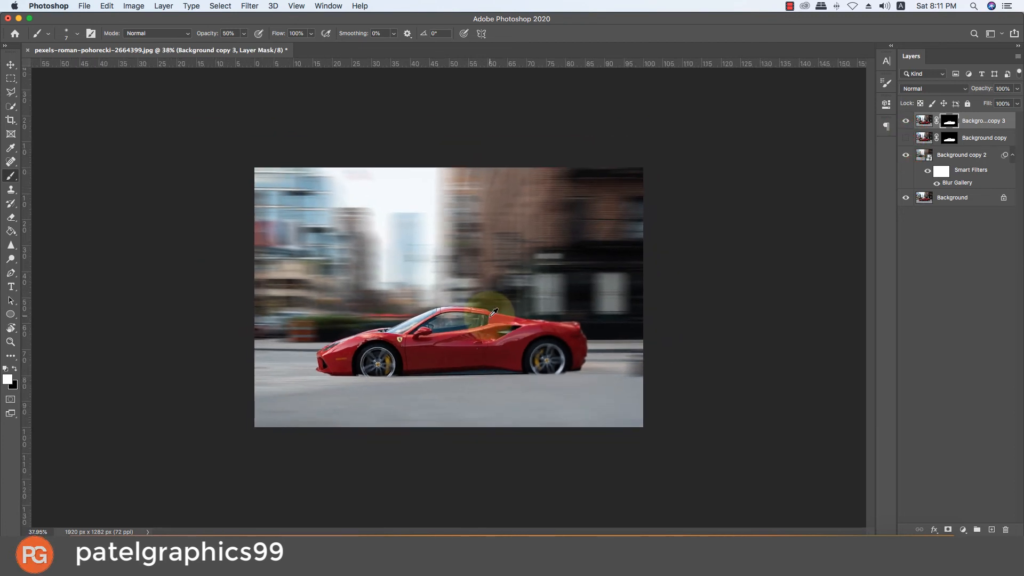
scroll(487, 406, "up", 8)
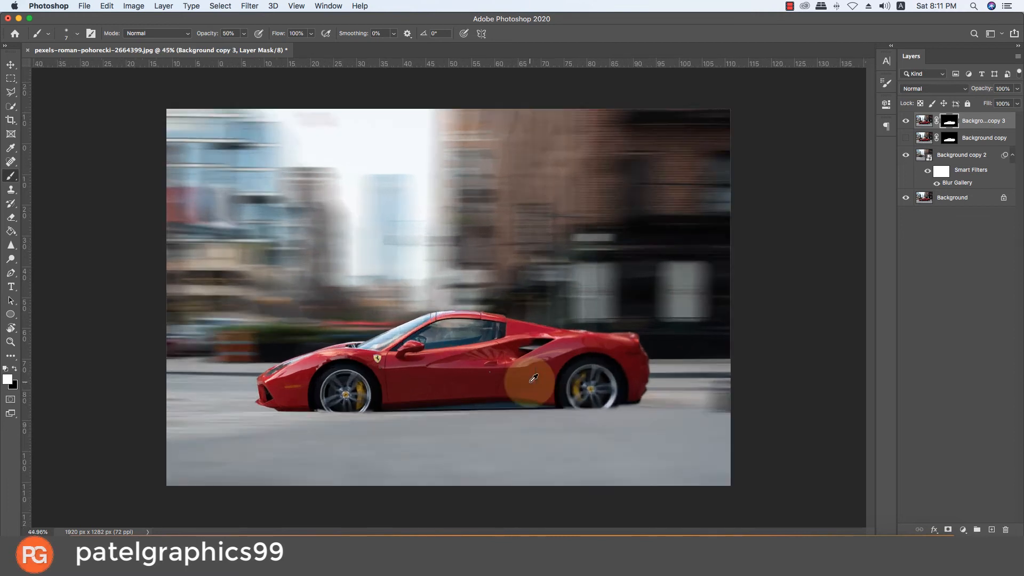
scroll(612, 396, "up", 10)
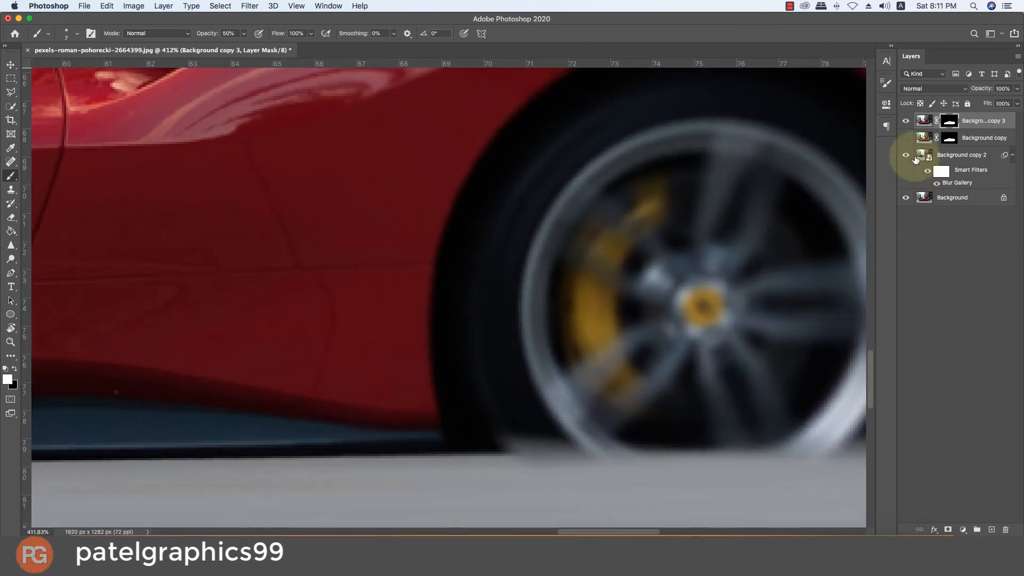
left_click(920, 120)
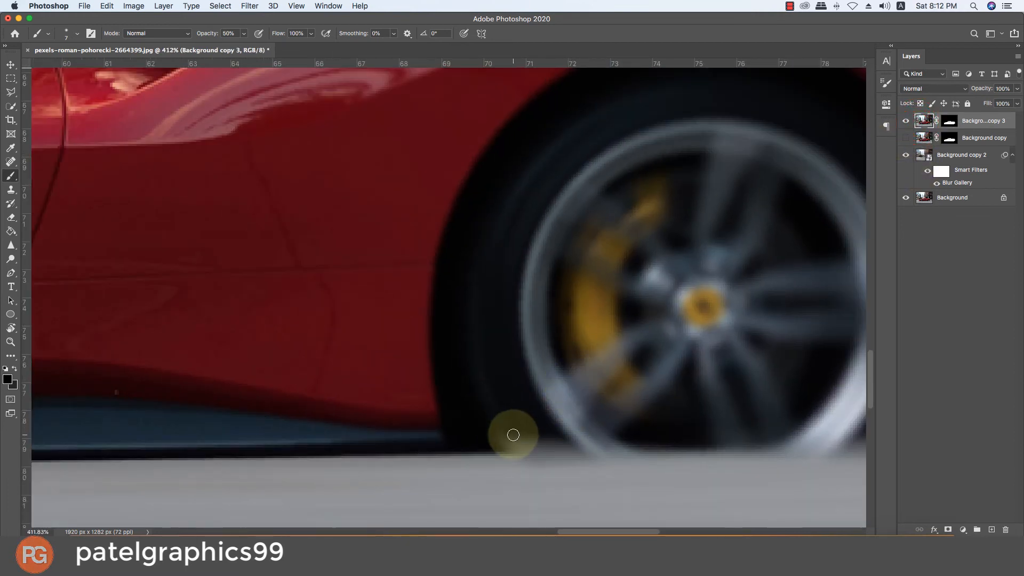
left_click(513, 436)
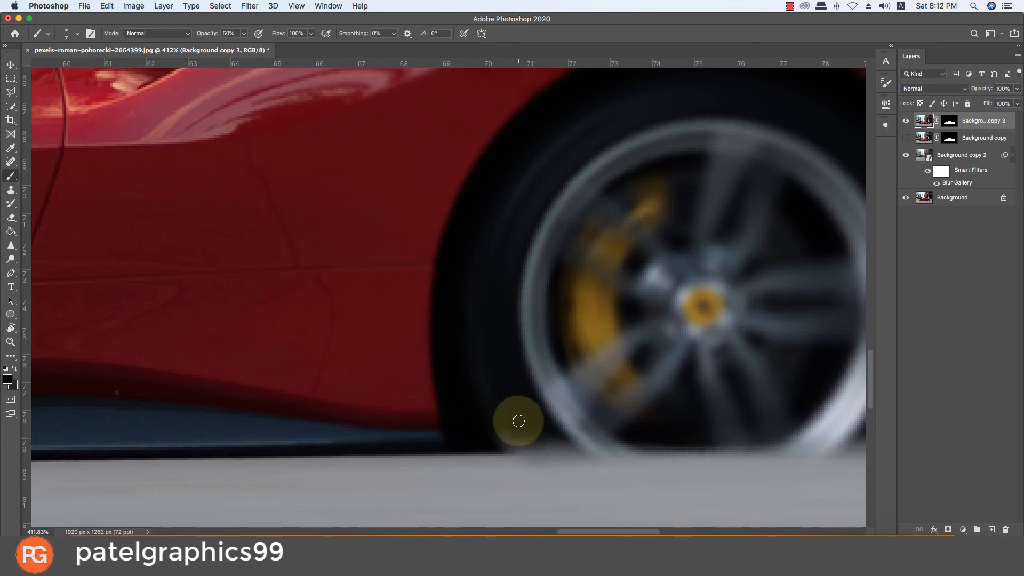
left_click_drag(243, 46, 268, 46)
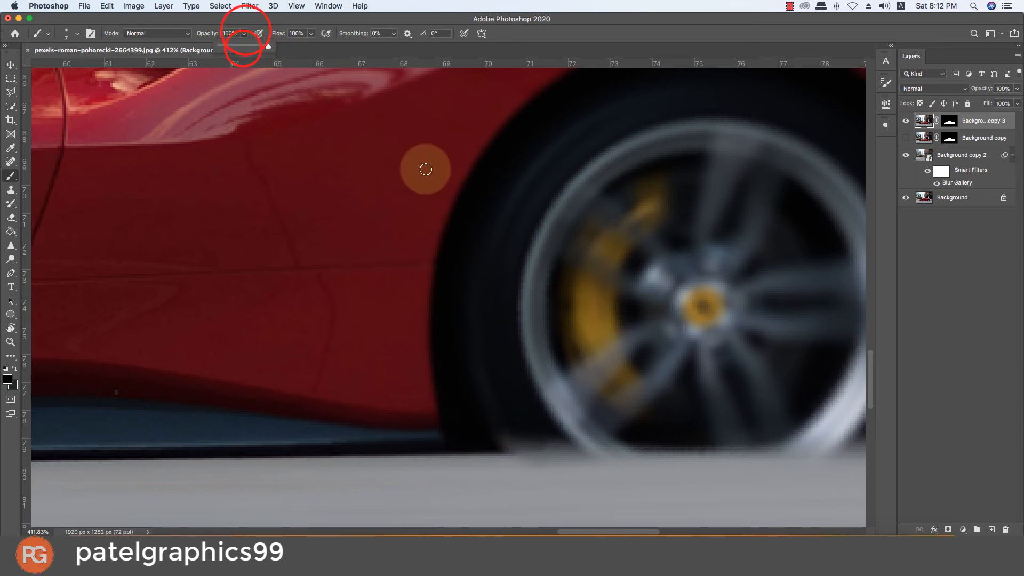
Step: Paint black over the light smudges on both sides of the rear tyre where it meets the road
left_click(499, 433)
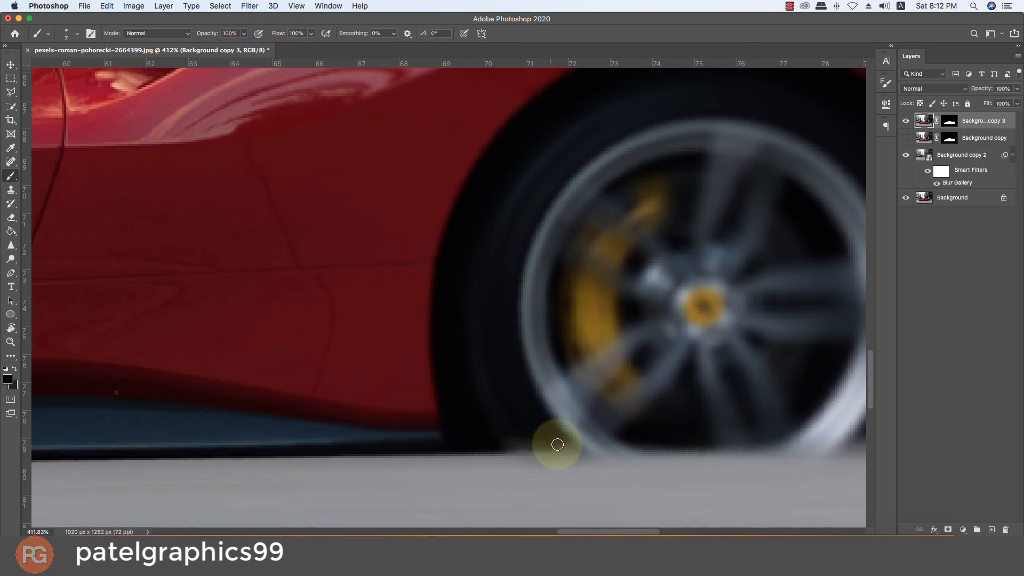
left_click(514, 447)
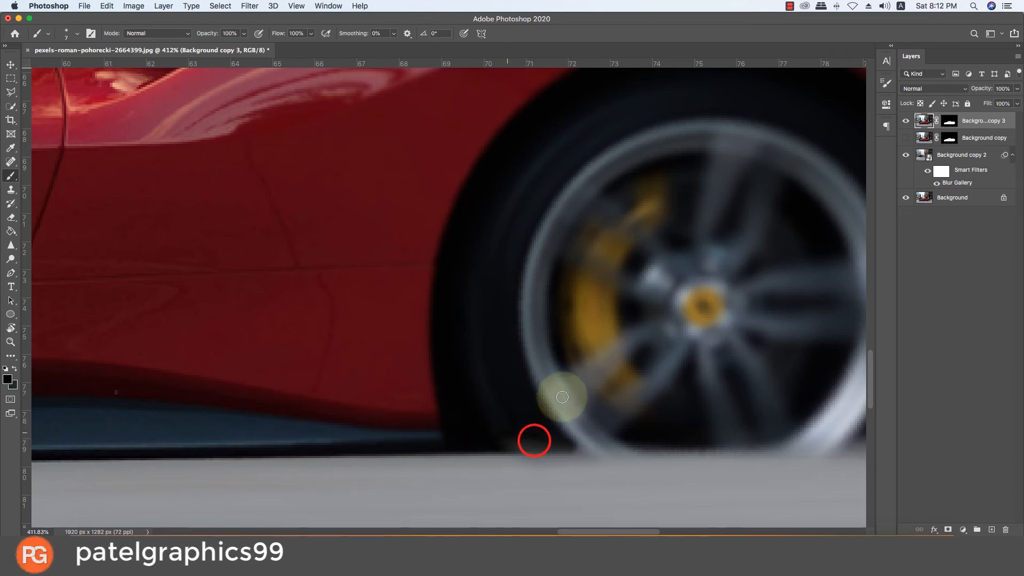
left_click_drag(823, 220, 591, 215)
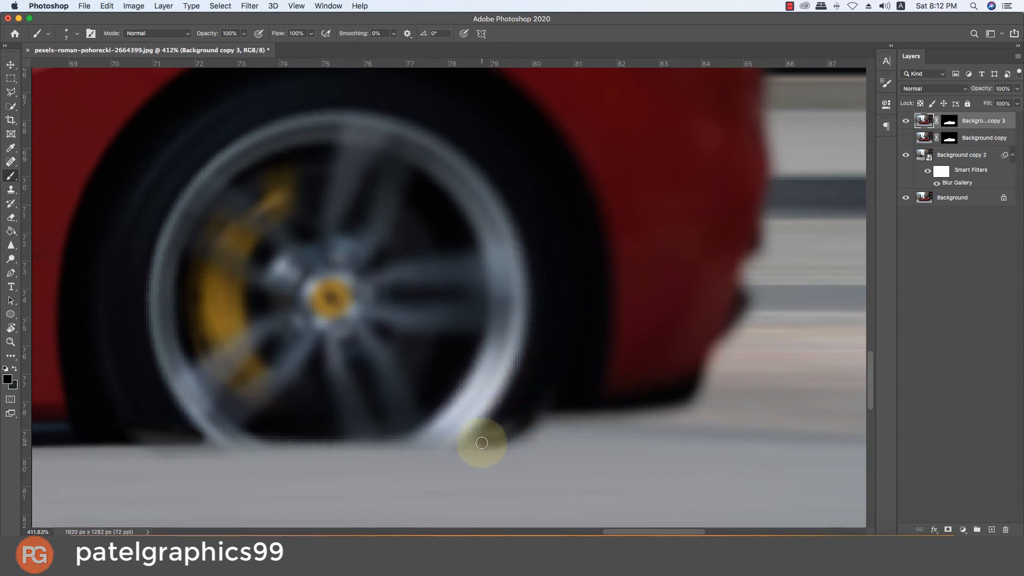
mouse_move(486, 435)
left_mouse_down()
mouse_move(527, 404)
mouse_move(521, 433)
left_mouse_up()
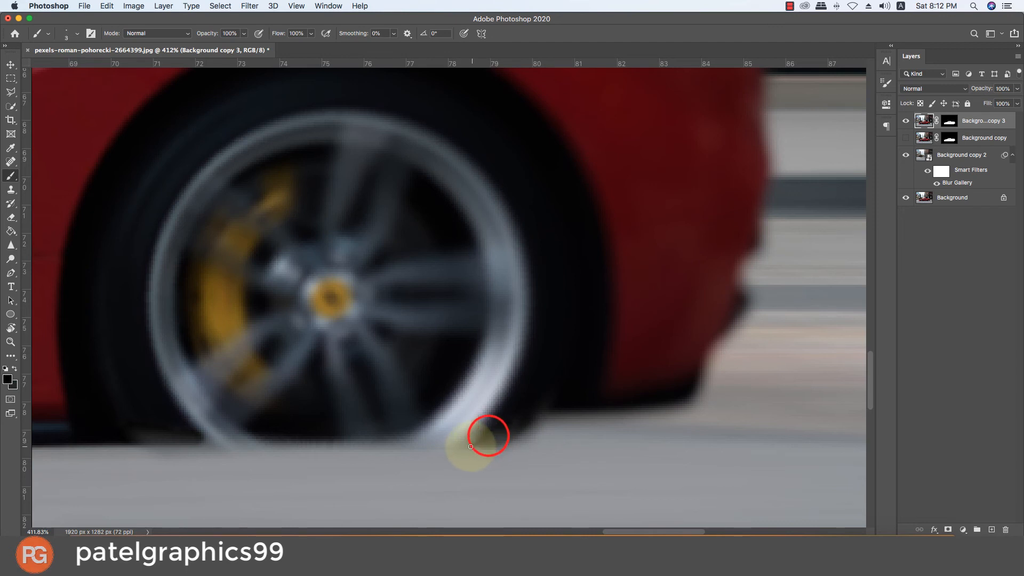
left_click_drag(475, 447, 488, 443)
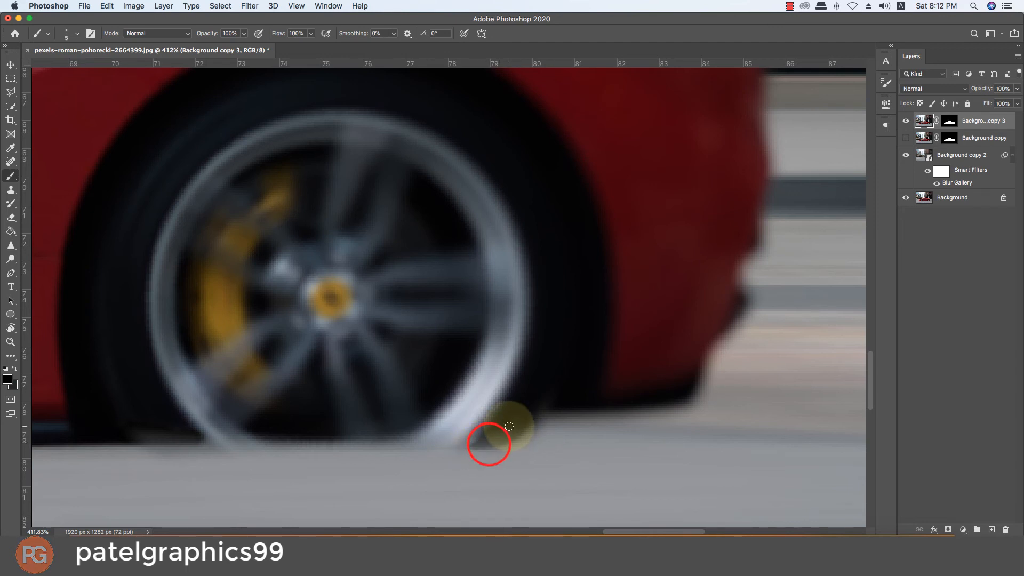
scroll(471, 431, "down", 5)
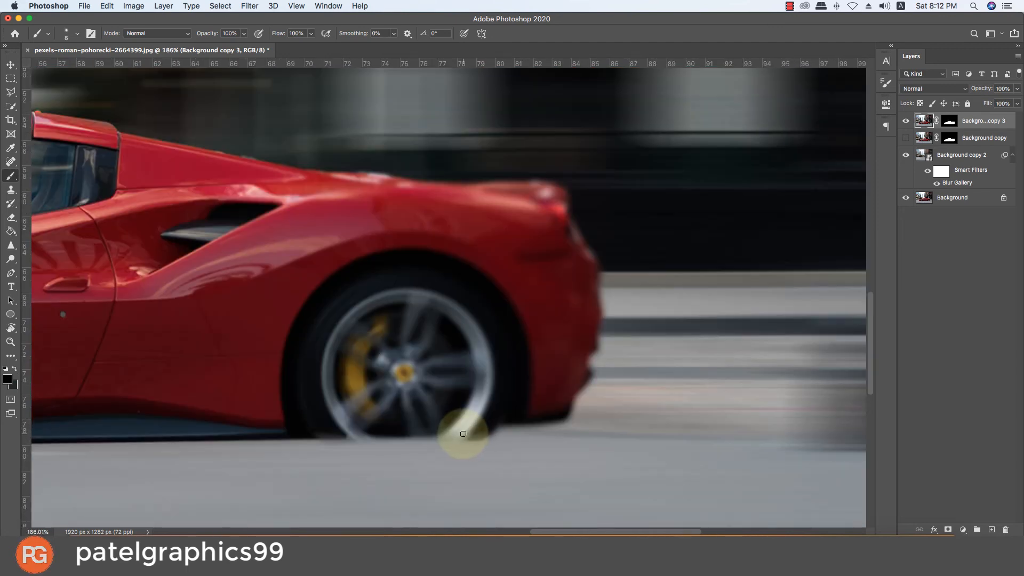
Step: Undo the black brush strokes painted at the rear tyre's lower edge
key("super+z")
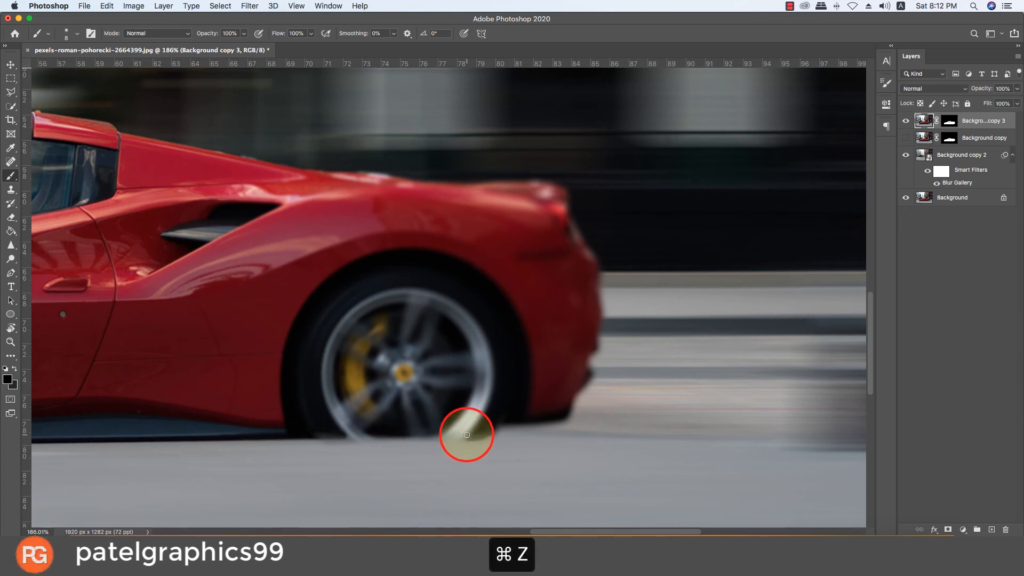
key("super+z")
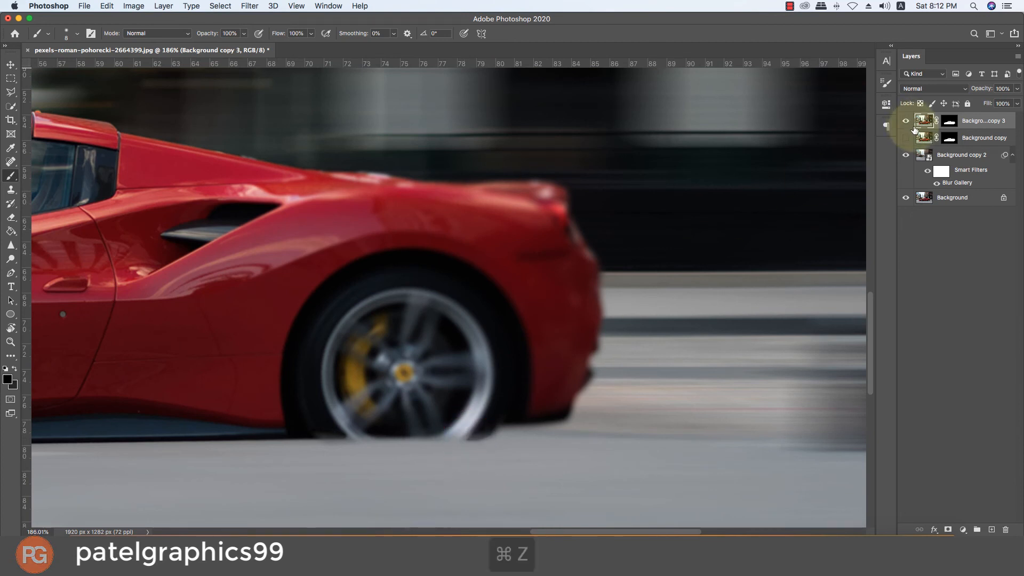
key("super+z")
key("super+z")
key("super+z")
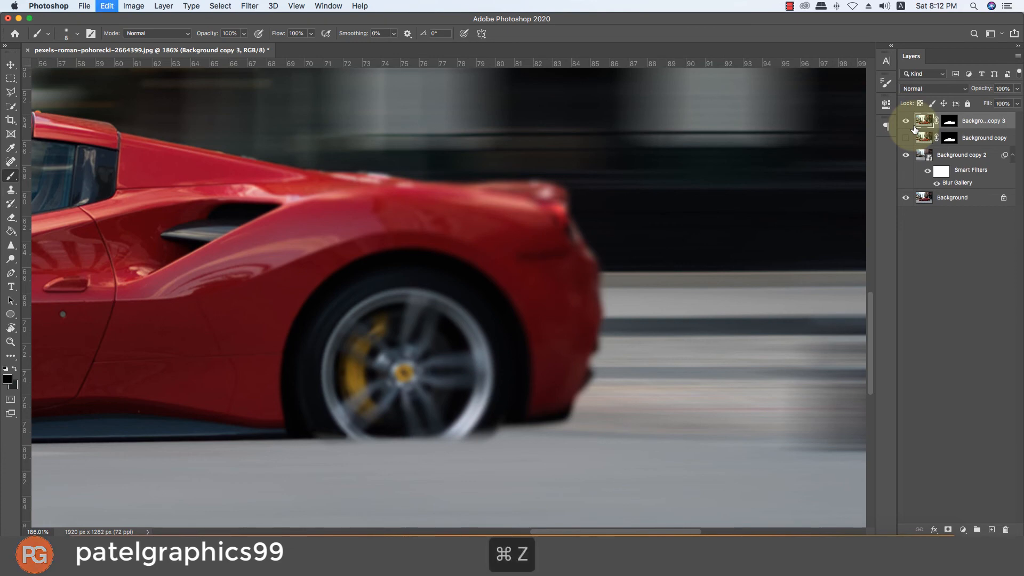
Step: Target the Background copy 3 layer mask and paint white along both sides of the rear tyre where it meets the road
left_click(949, 121)
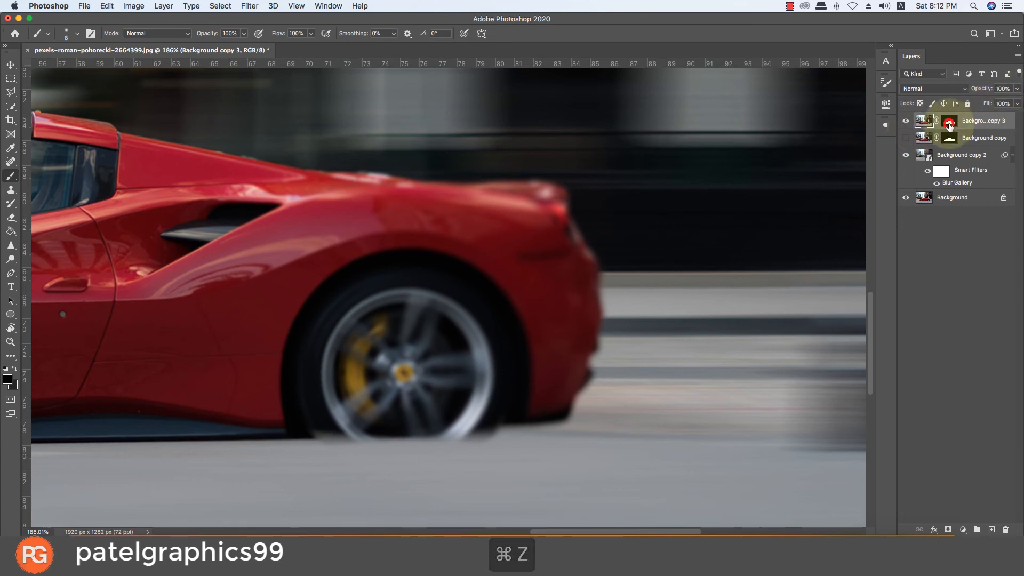
key("x")
scroll(327, 422, "up", 6)
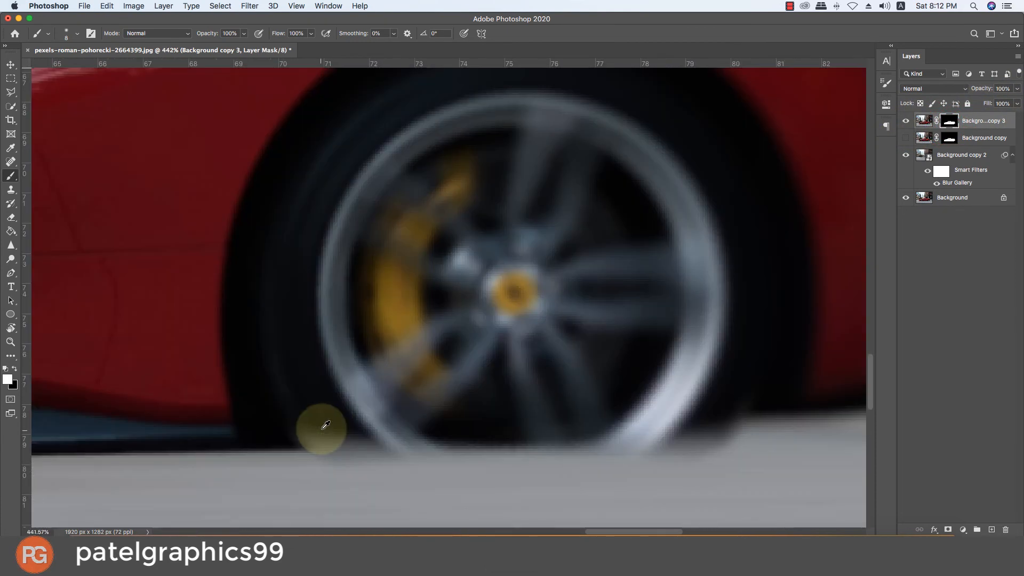
mouse_move(302, 431)
left_mouse_down()
mouse_move(327, 446)
mouse_move(370, 448)
left_mouse_up()
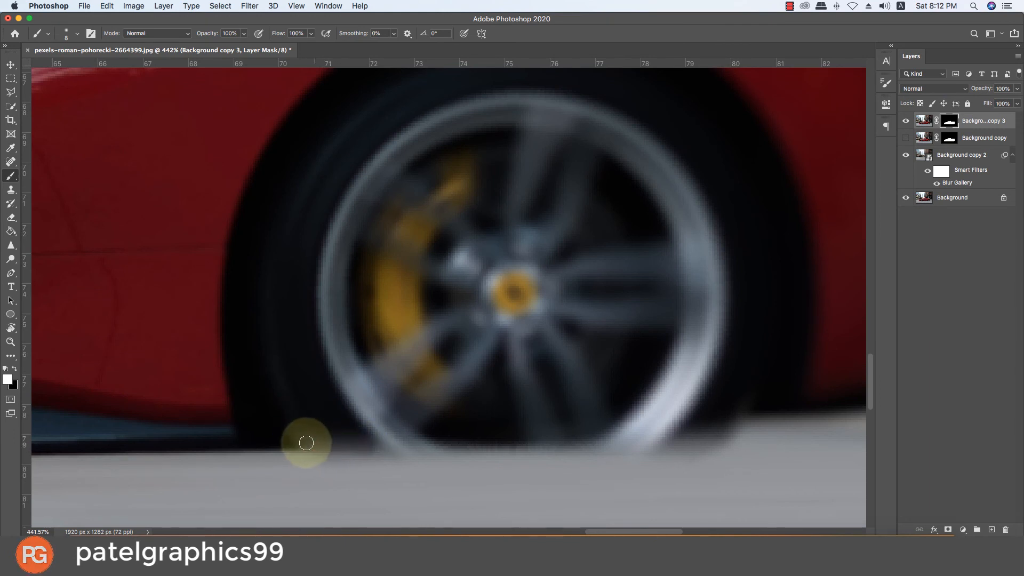
mouse_move(692, 428)
left_mouse_down()
mouse_move(675, 448)
mouse_move(735, 415)
mouse_move(684, 446)
mouse_move(712, 436)
mouse_move(738, 399)
mouse_move(679, 450)
left_mouse_up()
scroll(665, 452, "down", 10)
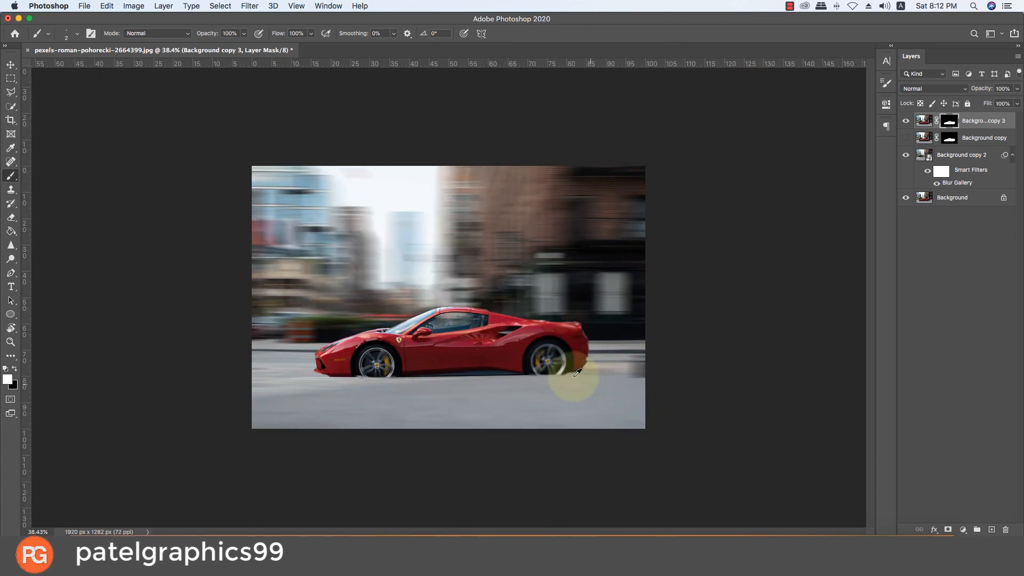
Step: Paint white on the same mask with a slightly larger brush along both sides of the front tyre's lower edge
scroll(516, 359, "up", 10)
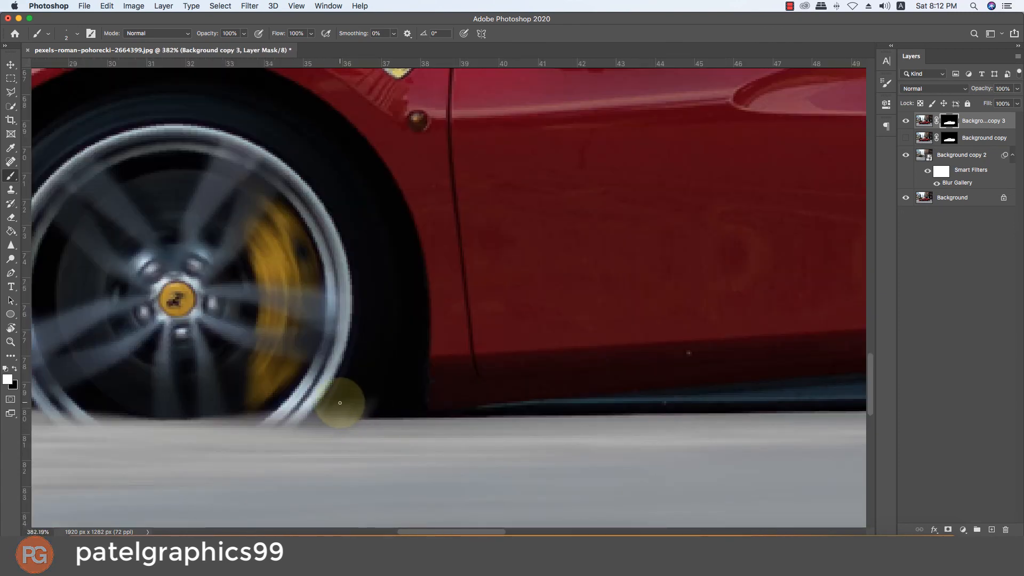
key("bracketright")
left_click_drag(329, 406, 360, 404)
left_click_drag(329, 409, 368, 407)
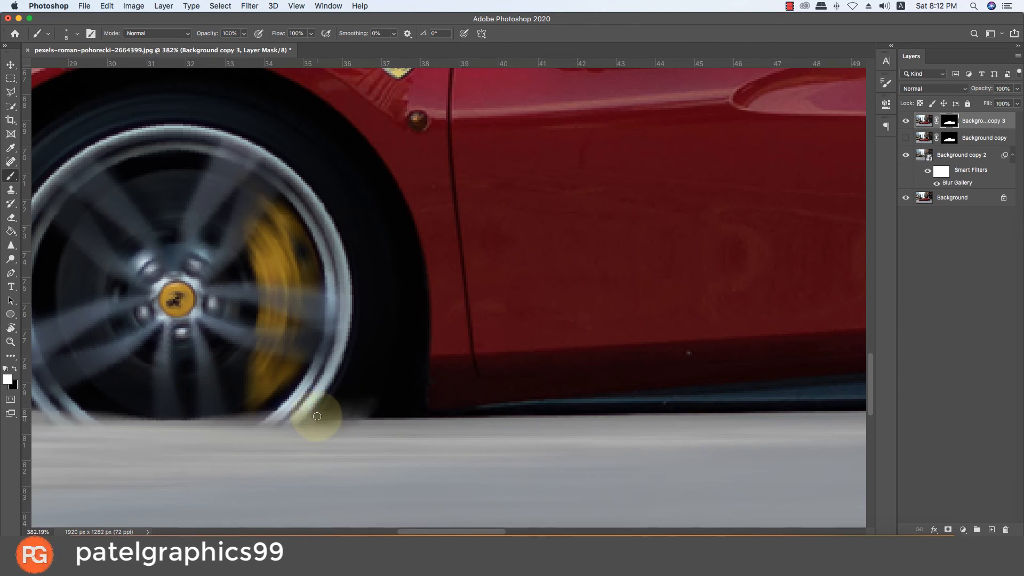
left_click_drag(258, 379, 448, 361)
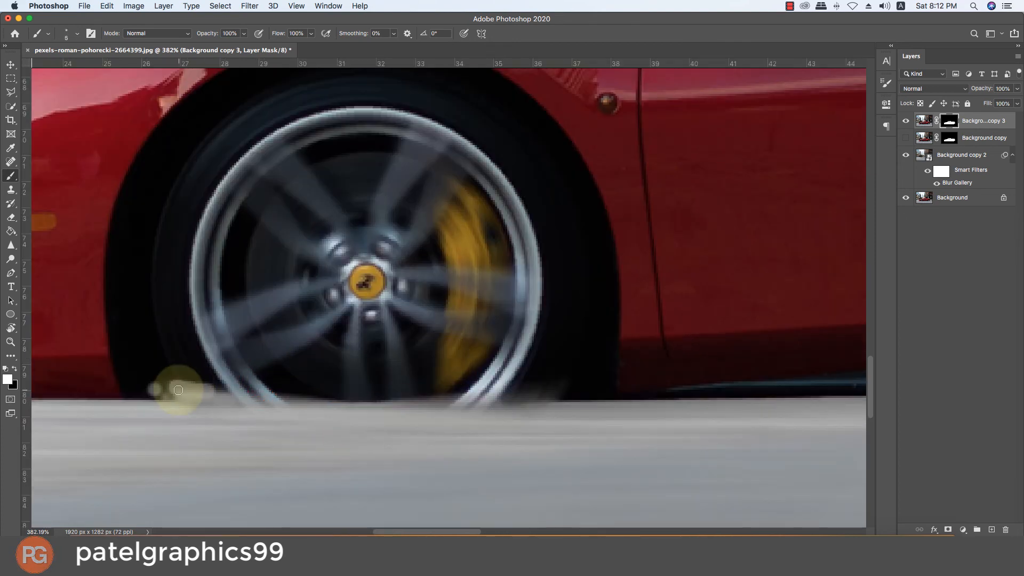
mouse_move(172, 383)
left_mouse_down()
mouse_move(220, 395)
mouse_move(148, 383)
mouse_move(222, 394)
left_mouse_up()
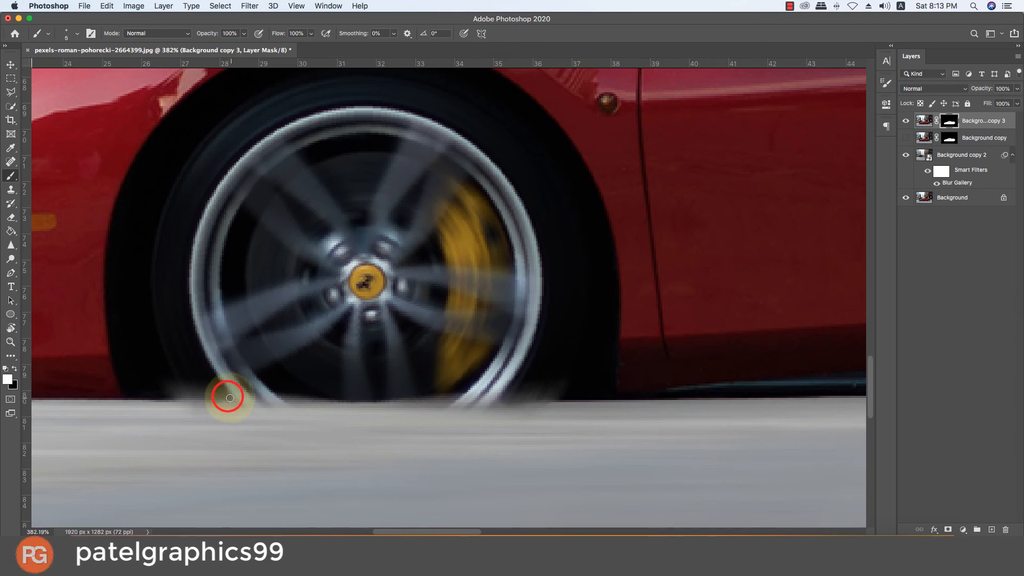
scroll(230, 398, "down", 10)
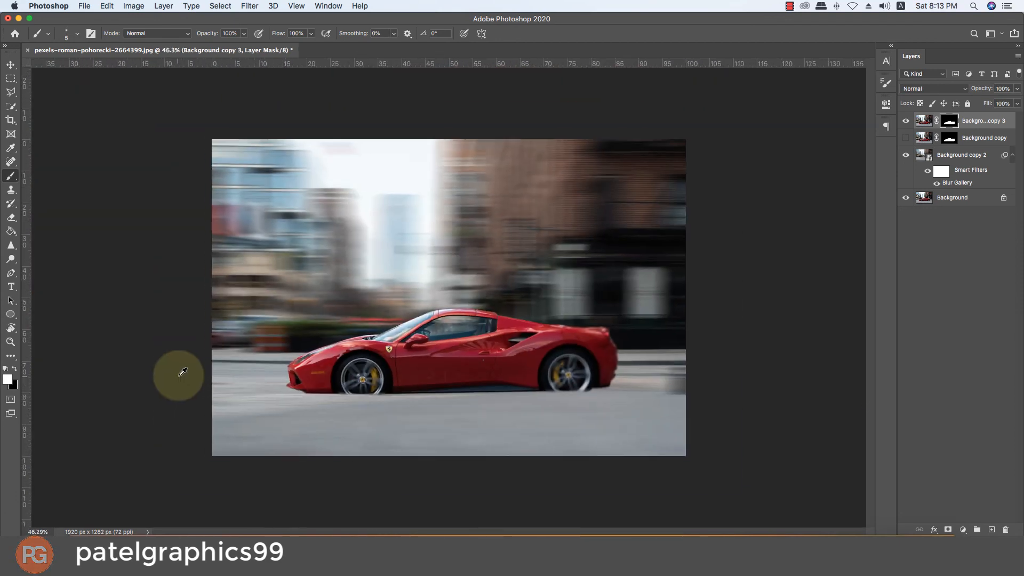
scroll(488, 362, "down", 3)
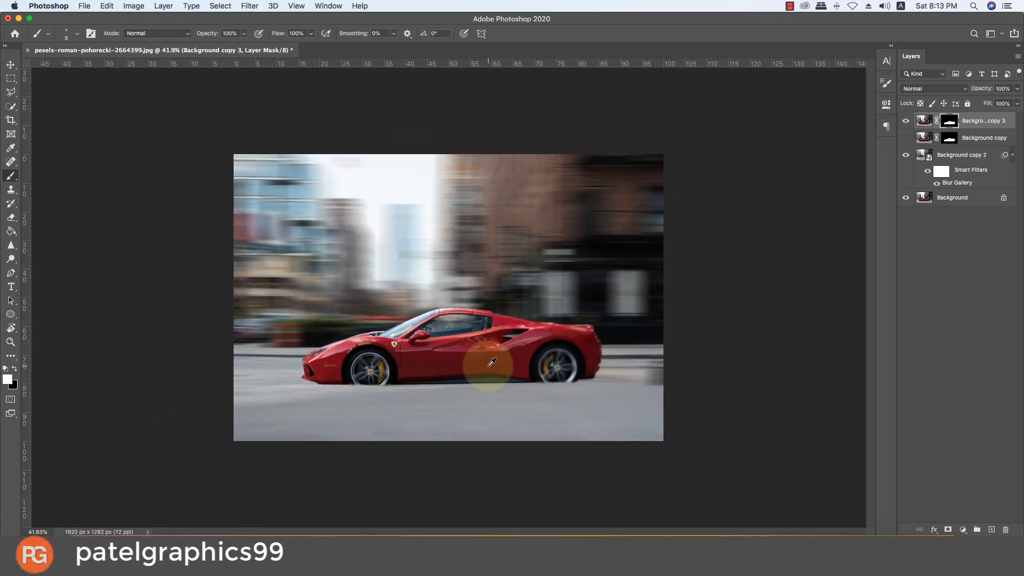
scroll(491, 363, "up", 4)
scroll(491, 362, "down", 3)
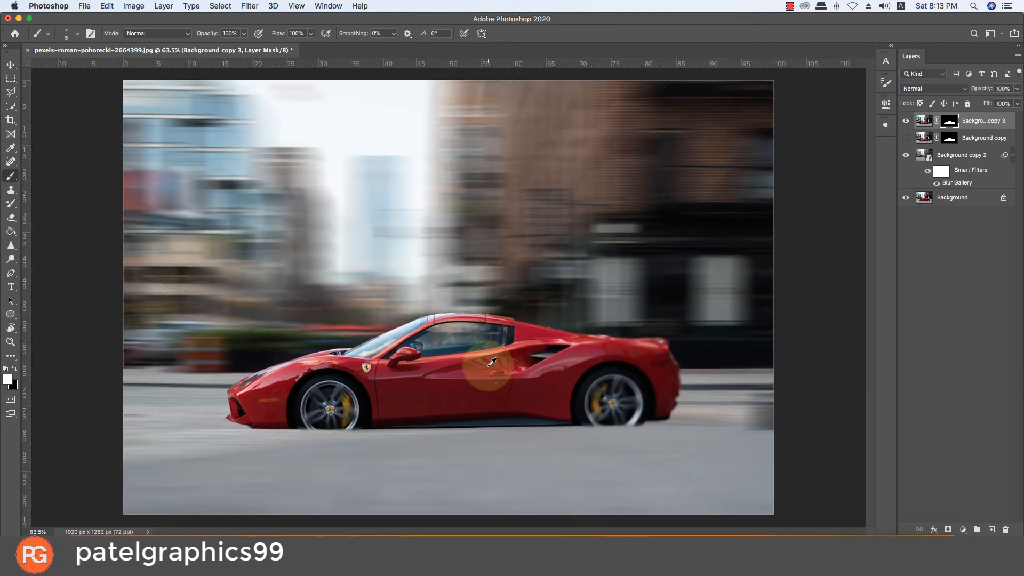
scroll(489, 364, "down", 3)
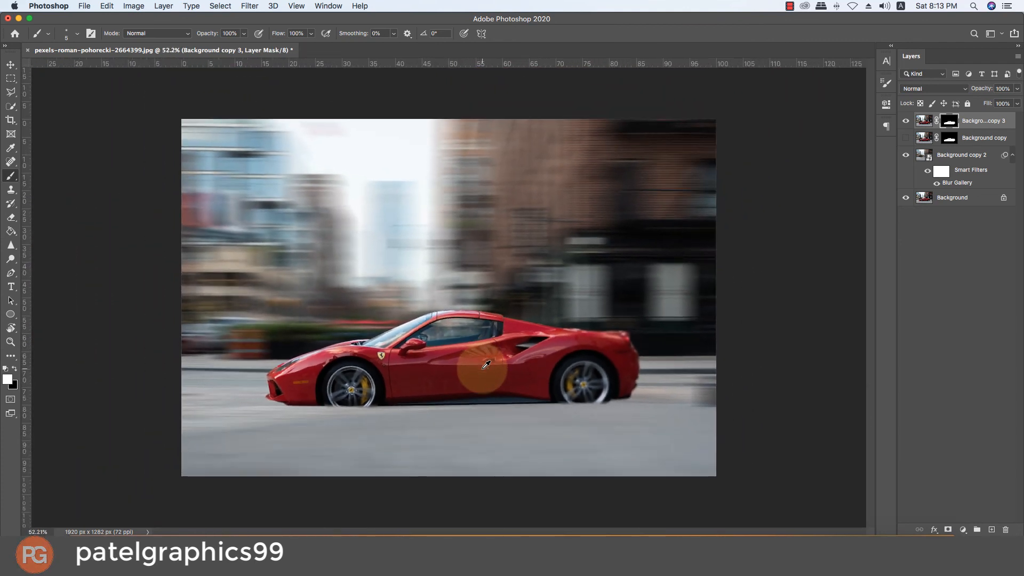
scroll(486, 364, "up", 2)
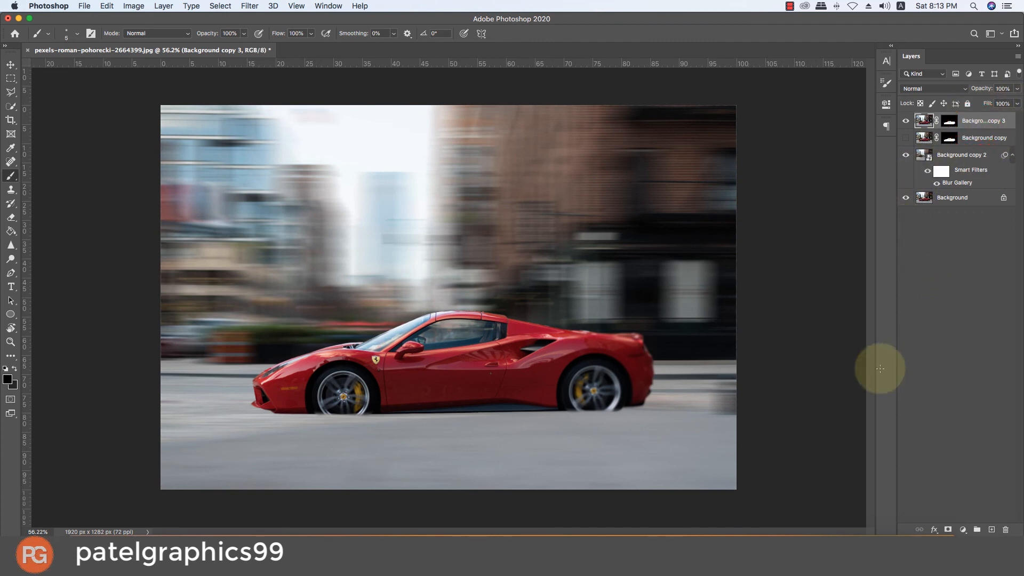
Step: Fill a new top layer with the merged image using Apply Image in Multiply blending at 100%, and convert it to a smart object
left_click(991, 530)
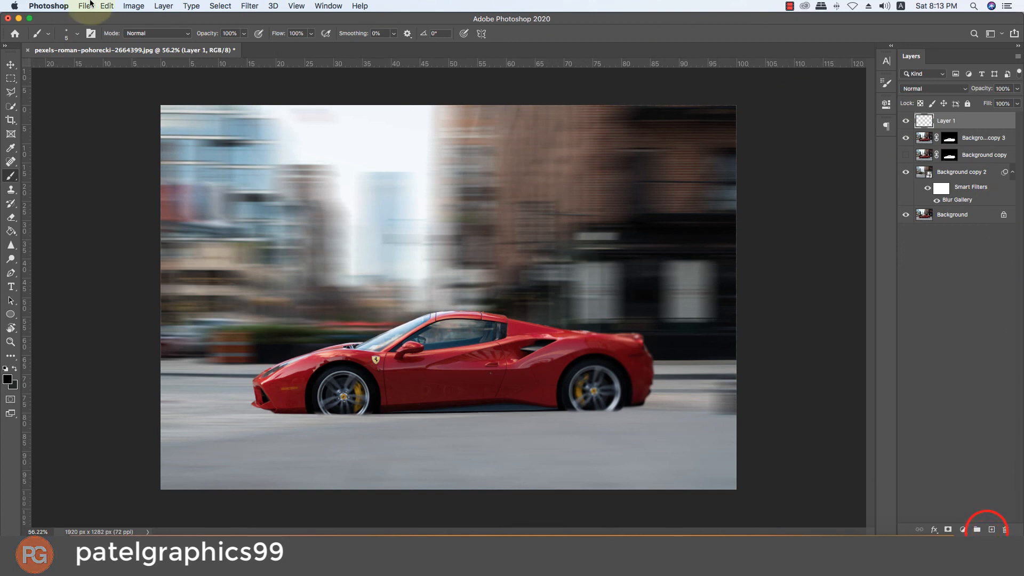
left_click(137, 7)
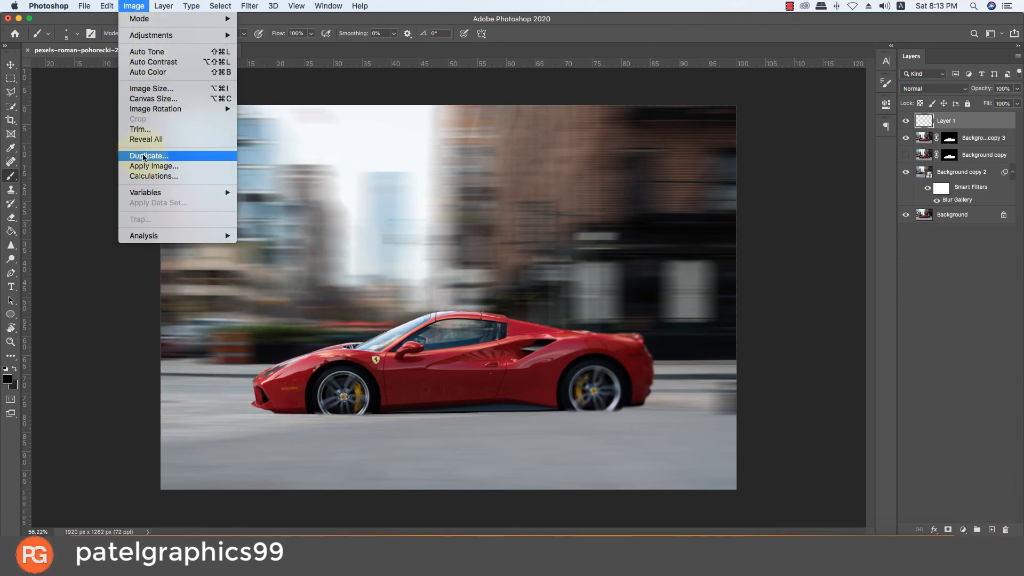
left_click(152, 165)
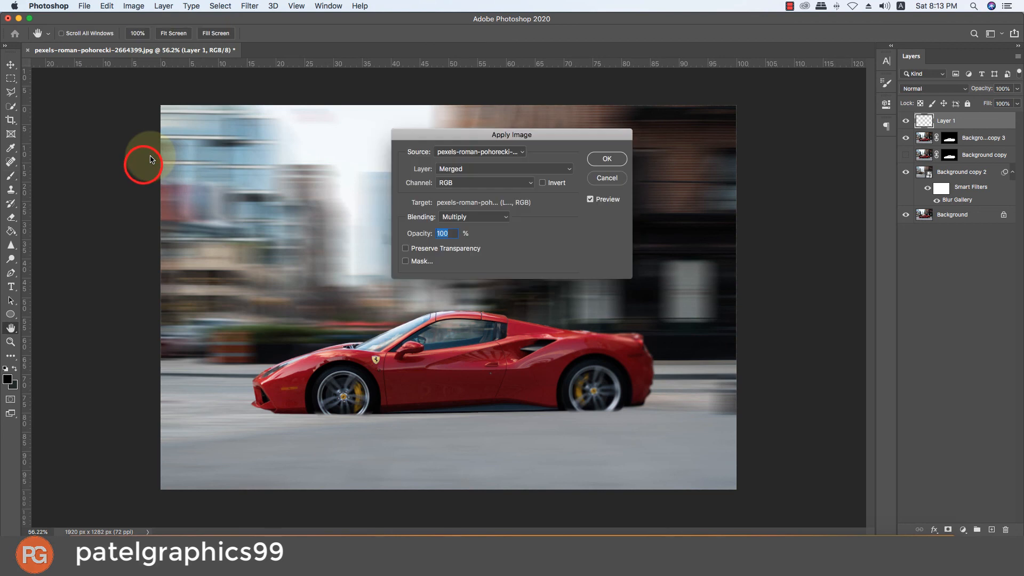
left_click(606, 159)
key("b")
right_click(995, 120)
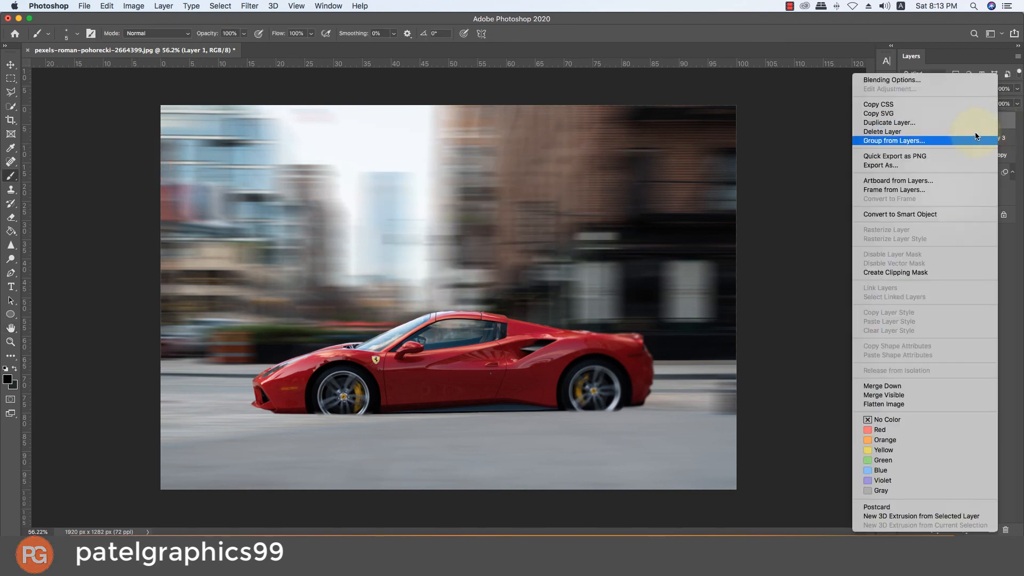
left_click(900, 214)
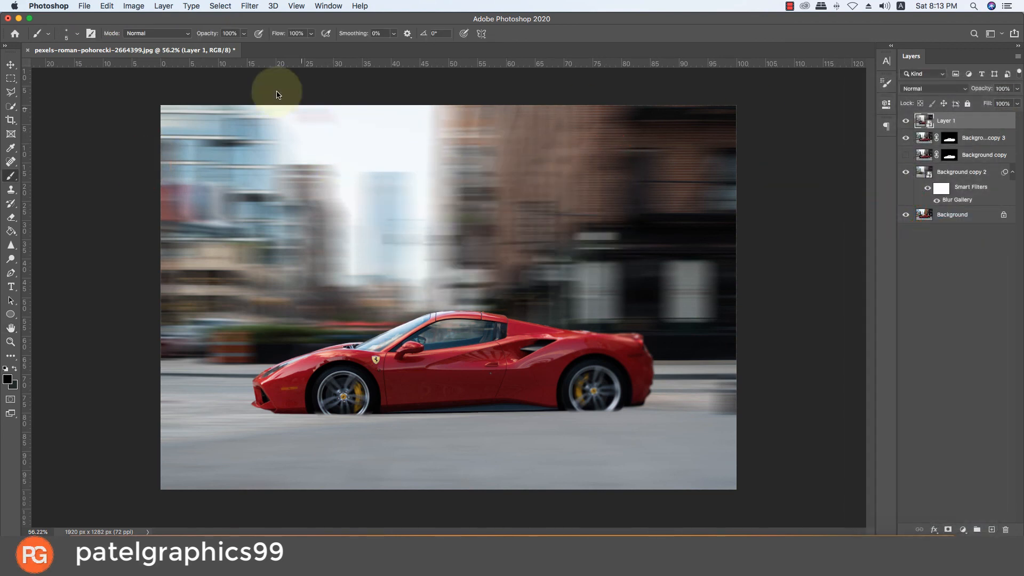
Step: Start the Camera Raw filter on Layer 1, apply the automatic tone correction and set the vibrance to +38
left_click(250, 7)
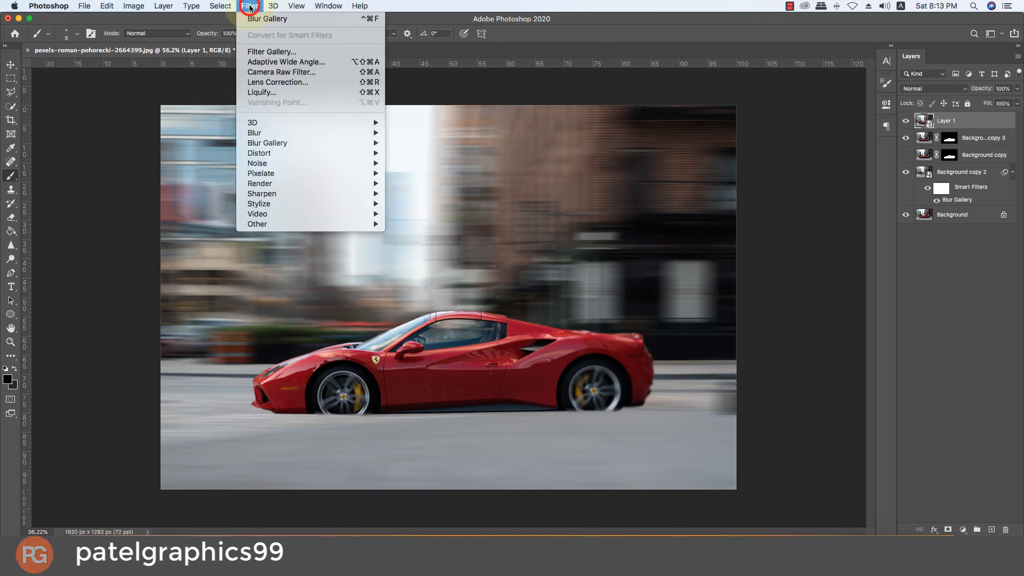
left_click(272, 72)
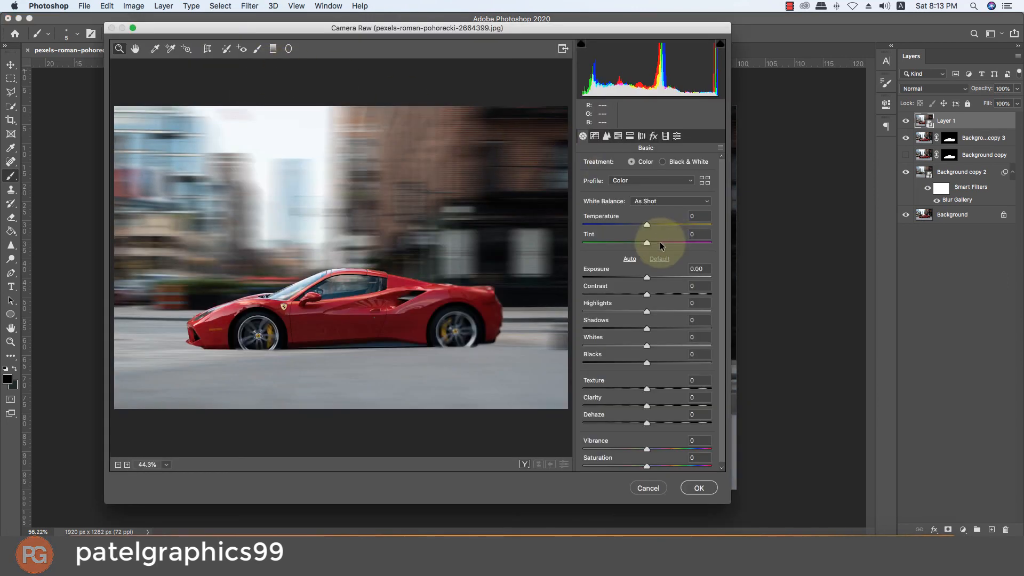
left_click(626, 259)
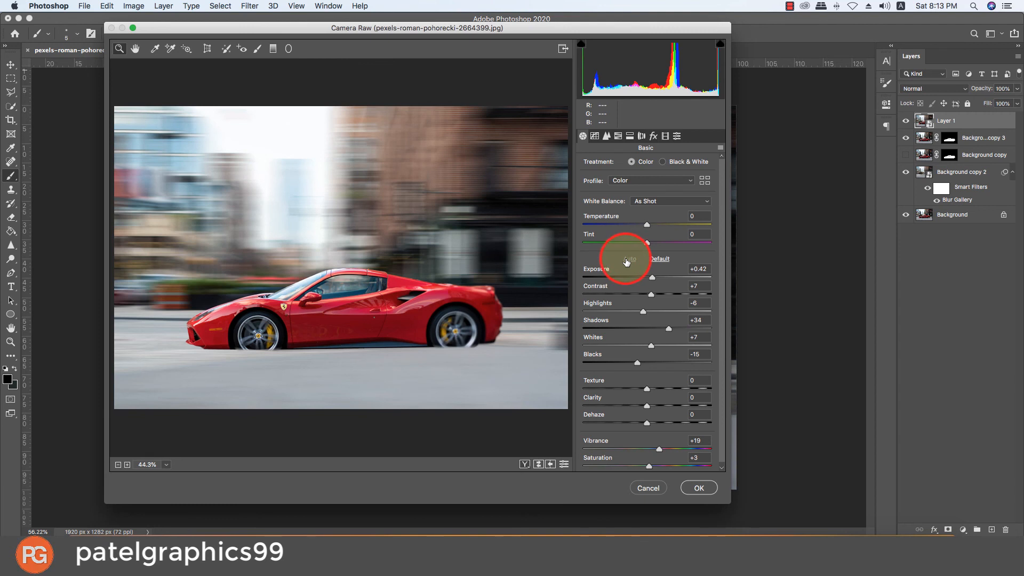
scroll(633, 373, "down", 1)
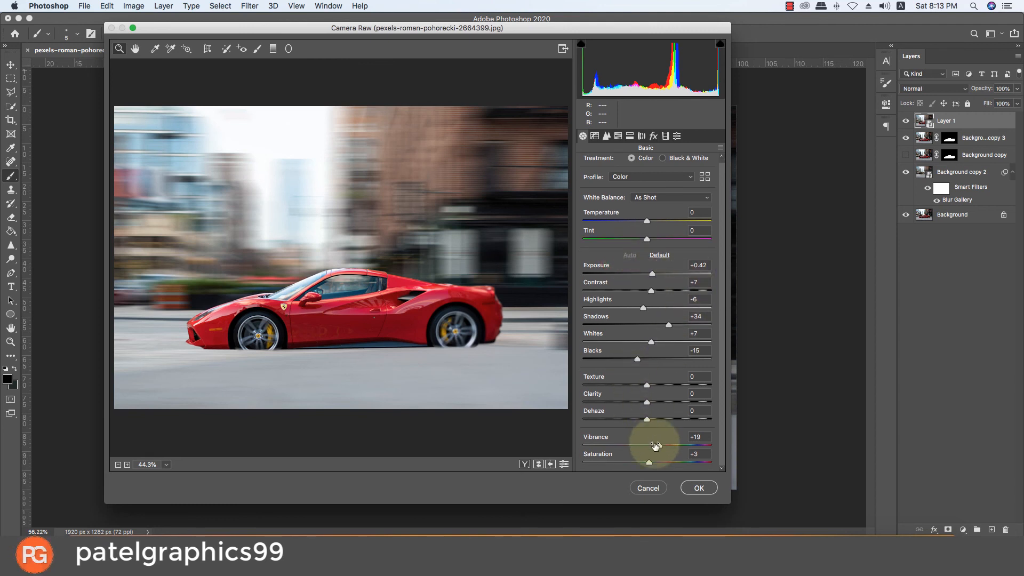
left_click_drag(659, 446, 673, 447)
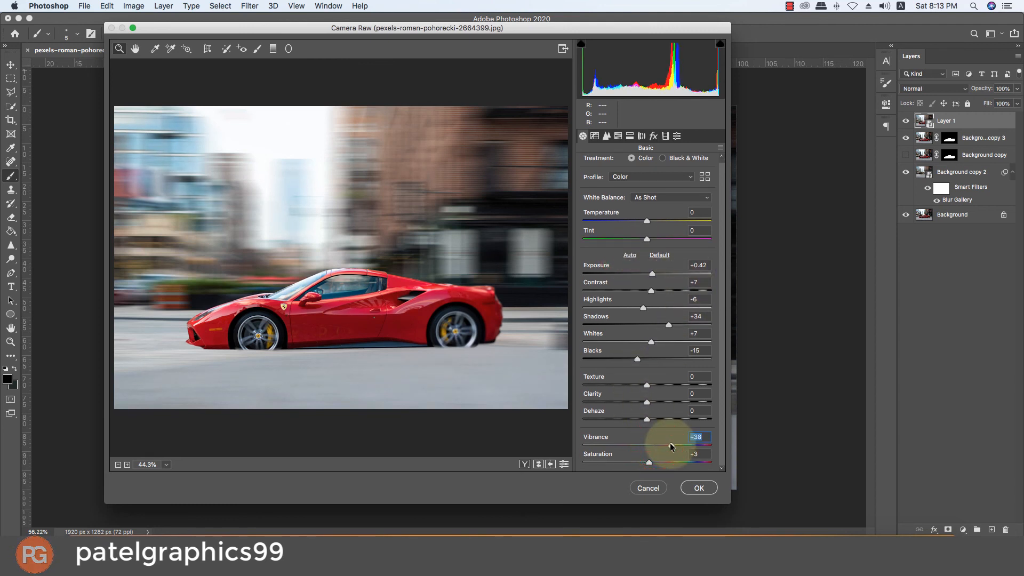
Step: Darken the image edges with a post-crop vignette amount of -26 in the Highlight Priority style
left_click(653, 136)
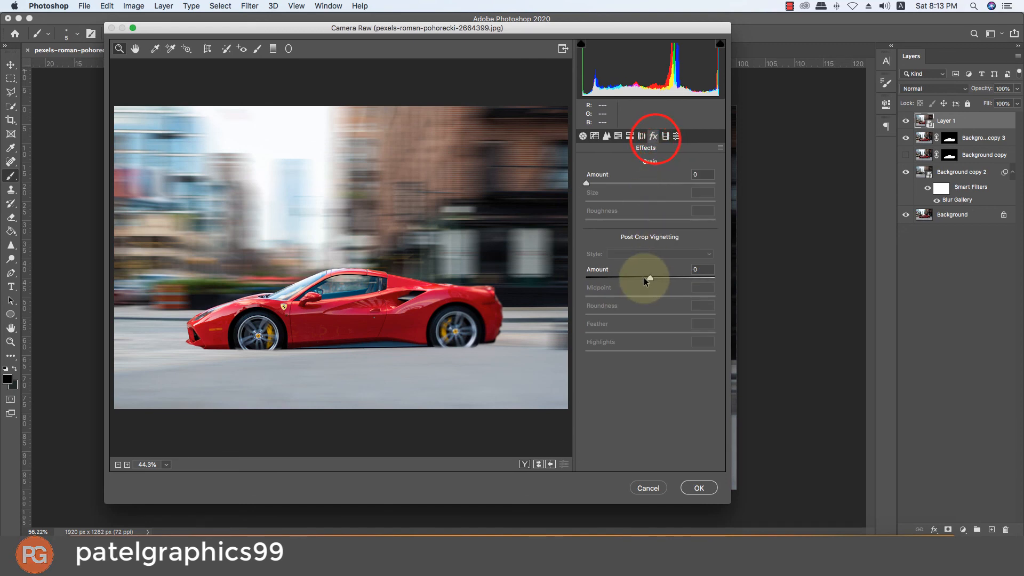
mouse_move(646, 281)
left_mouse_down()
mouse_move(618, 276)
mouse_move(656, 275)
mouse_move(636, 273)
left_mouse_up()
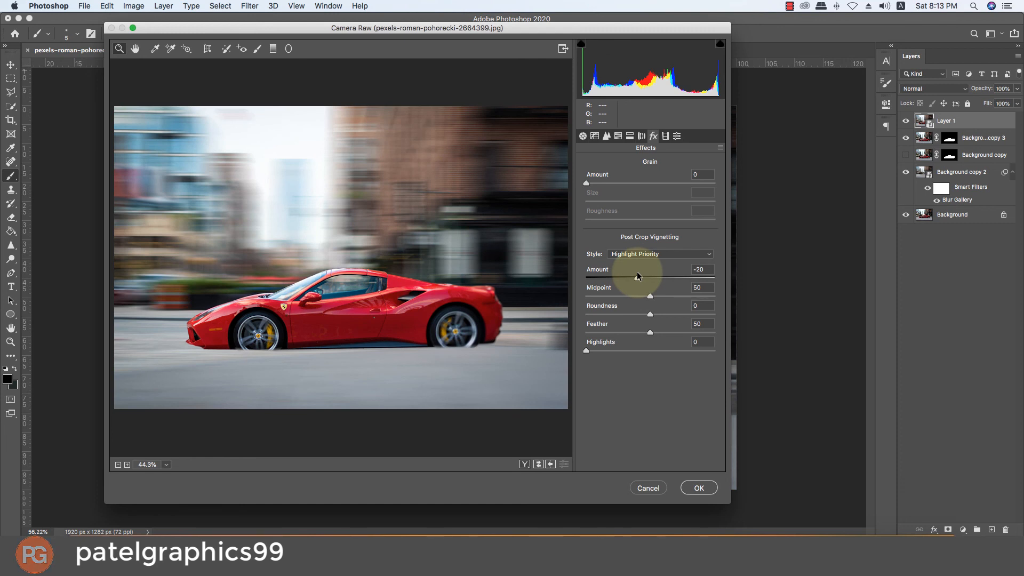
left_click_drag(637, 275, 633, 275)
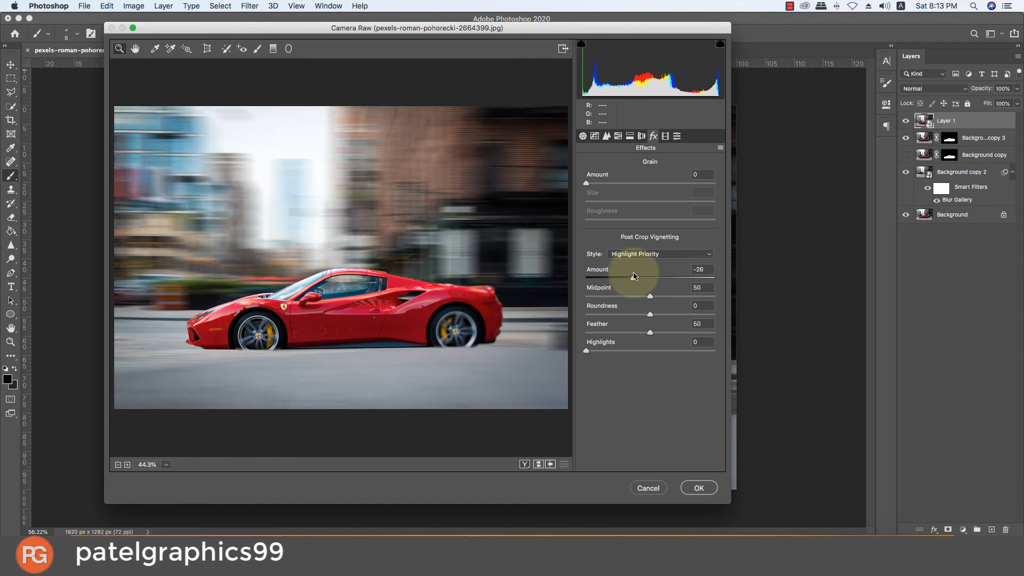
Step: Try a temperature of -5 and reset it to 0, set the saturation to +15 and apply the Camera Raw filter
left_click(583, 136)
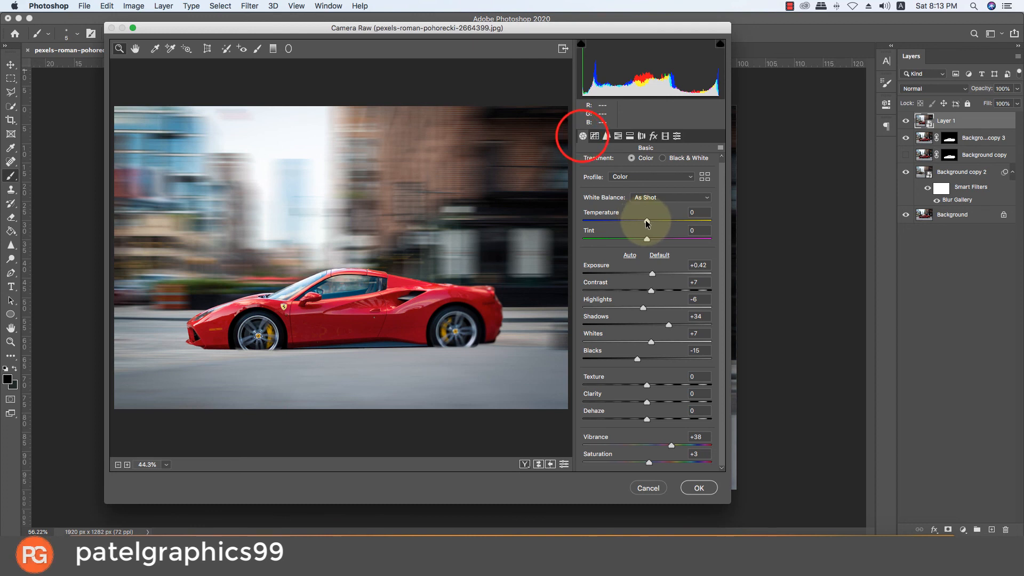
mouse_move(647, 223)
left_mouse_down()
mouse_move(658, 224)
mouse_move(643, 223)
left_mouse_up()
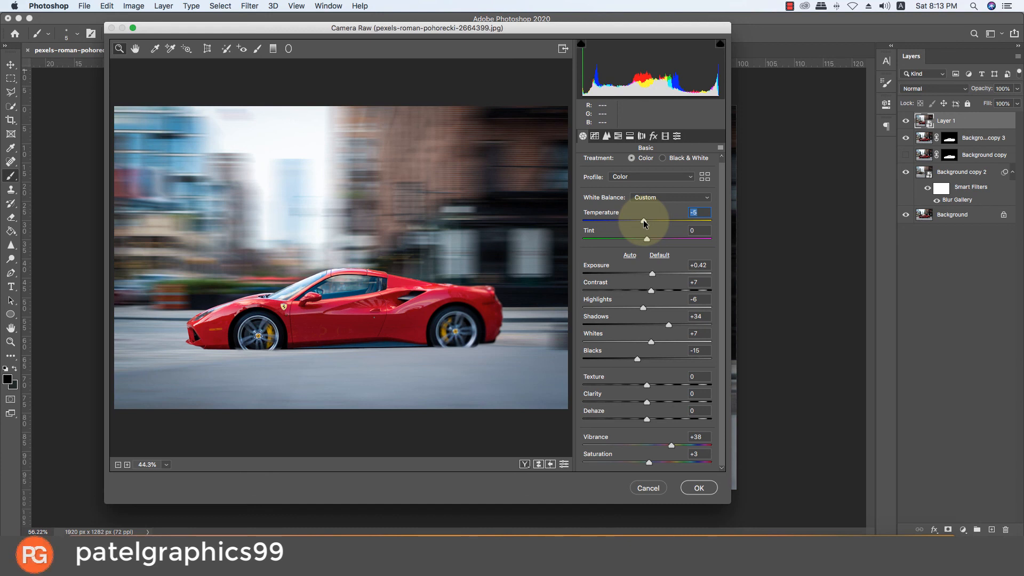
double_click(644, 222)
left_click(648, 462)
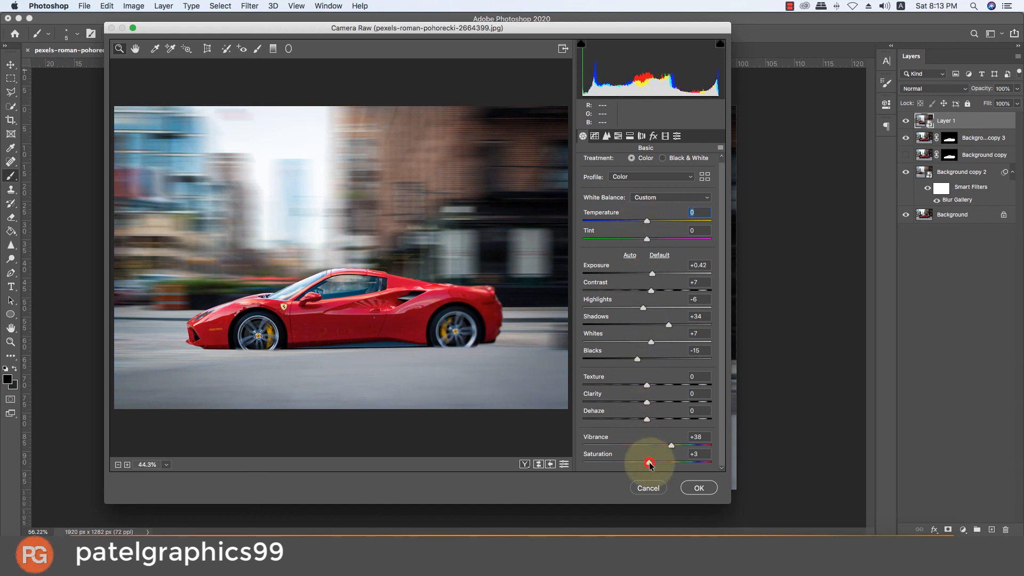
left_click_drag(649, 463, 653, 464)
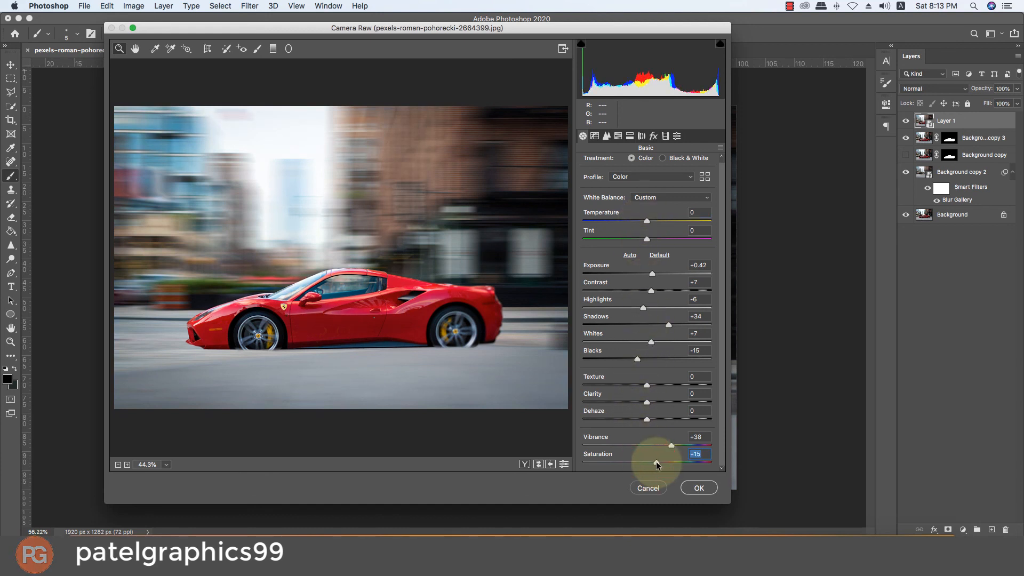
left_click(697, 488)
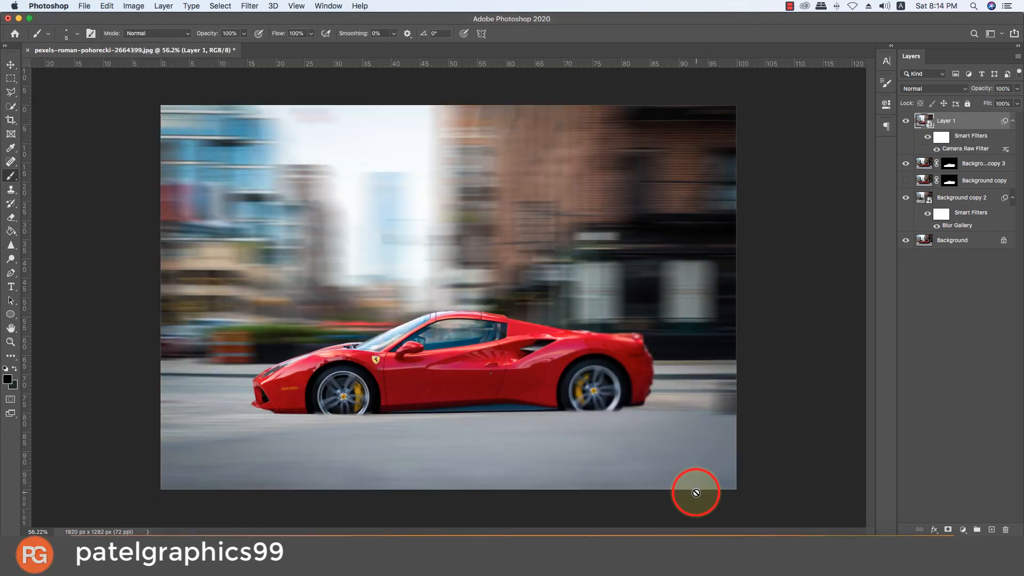
Step: Group all layers from Background copy 2 up to Layer 1, leaving out the locked Background
left_click(964, 215)
left_click(966, 124, "shift")
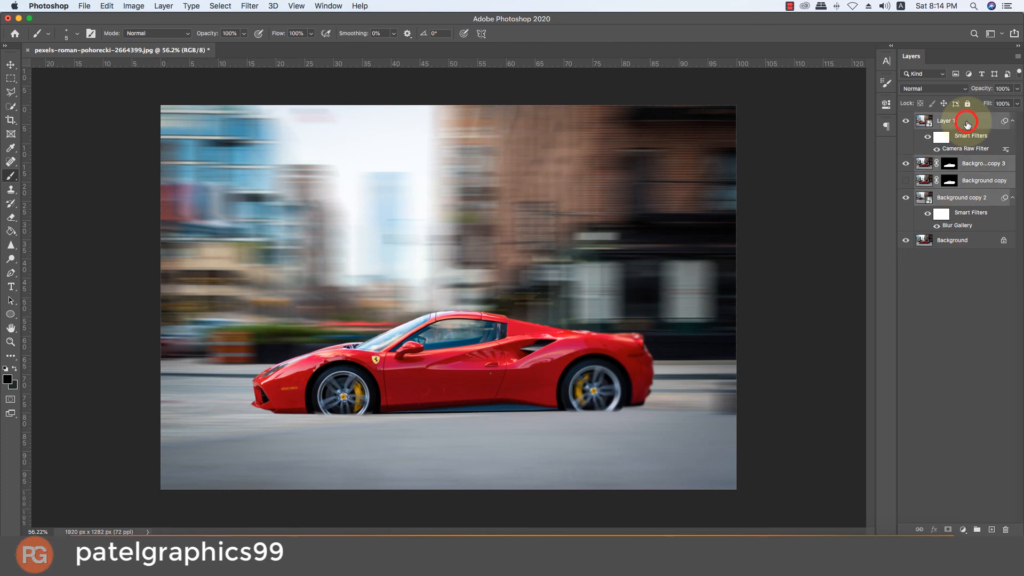
key("super+g")
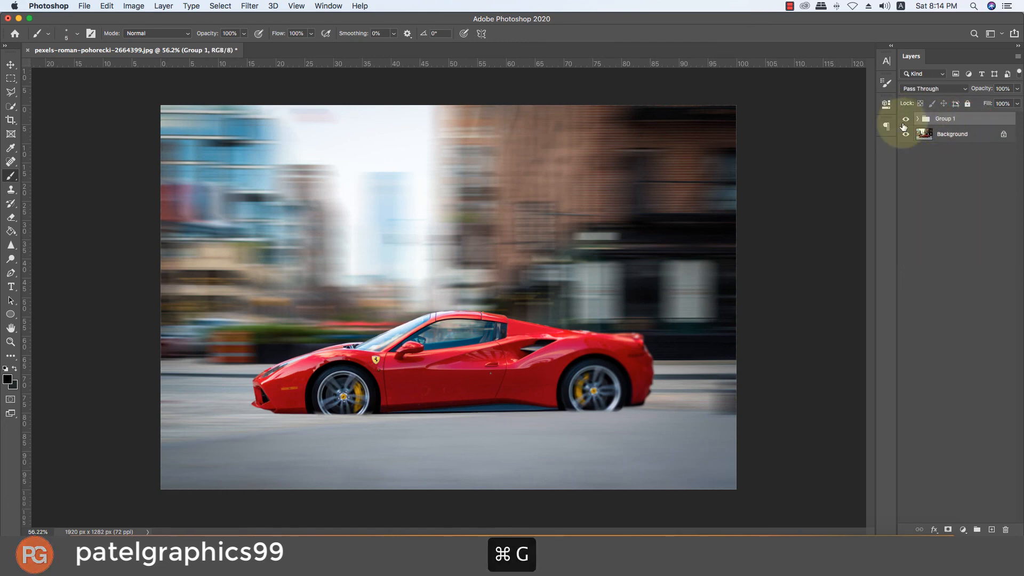
Step: Toggle the new group's visibility several times to compare the edited picture with the original, and leave the group shown
left_click(904, 126)
left_click(903, 126)
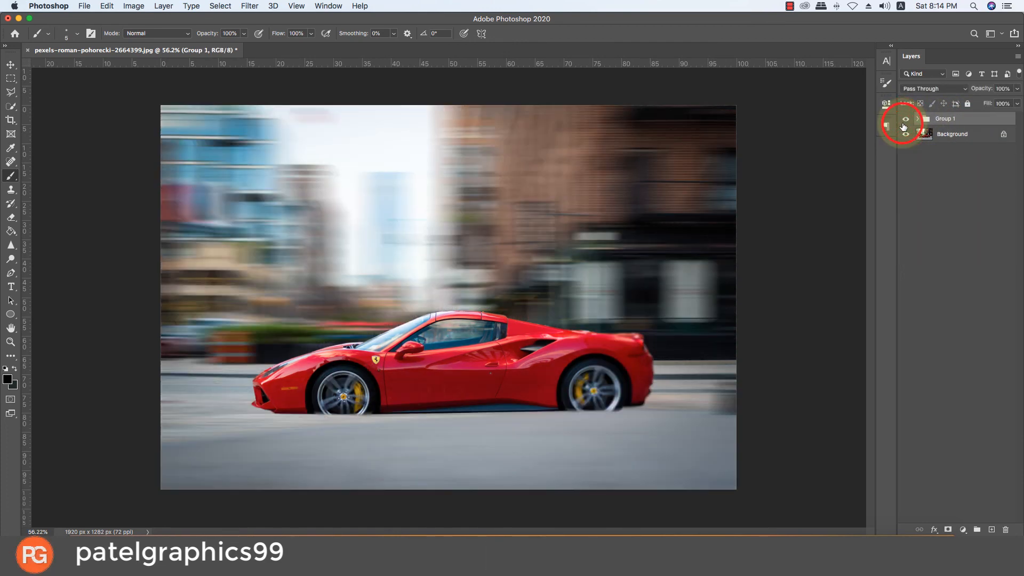
left_click(903, 126)
left_click(903, 126)
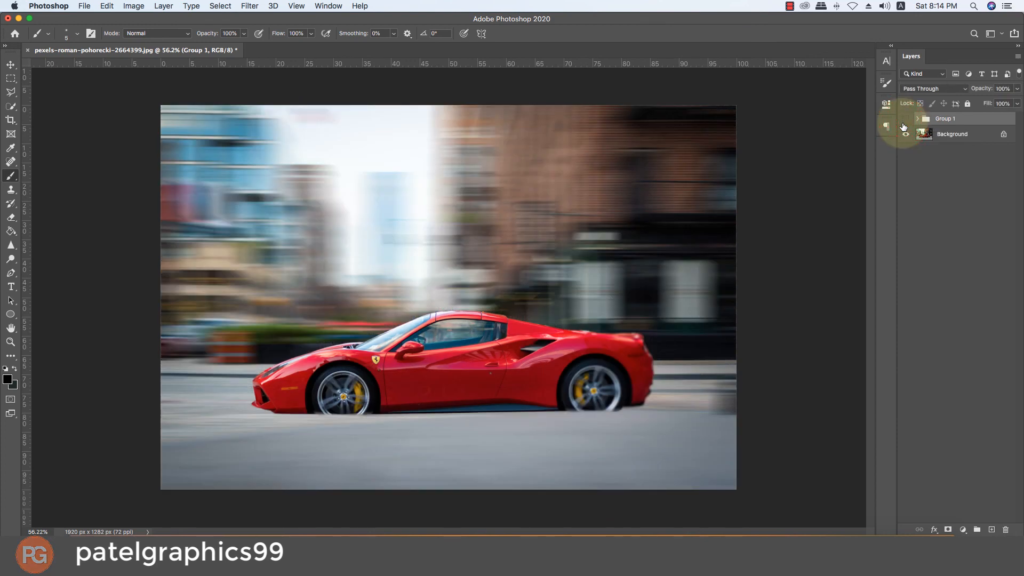
left_click(904, 126)
left_click(903, 126)
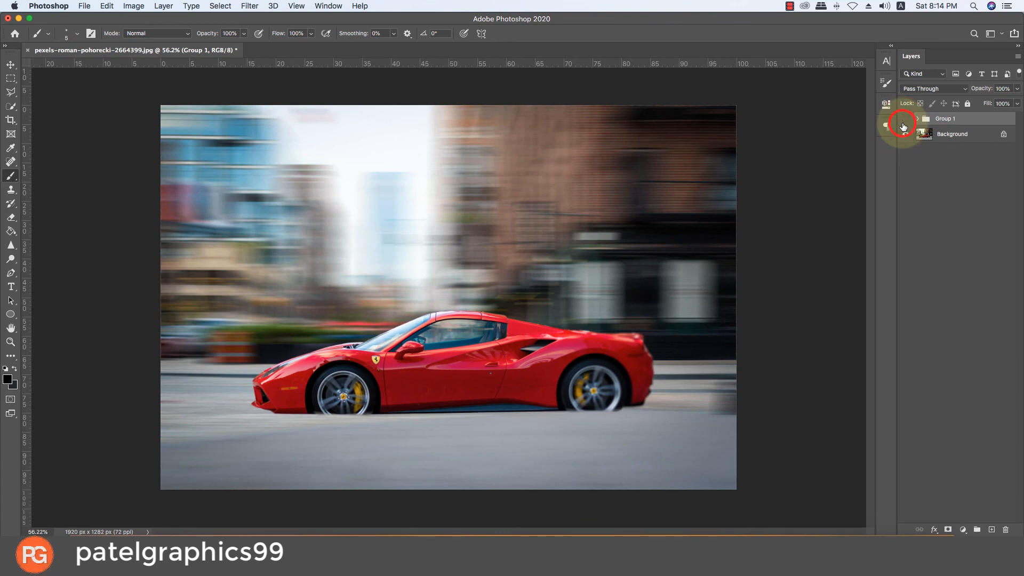
left_click(903, 126)
left_click(903, 126)
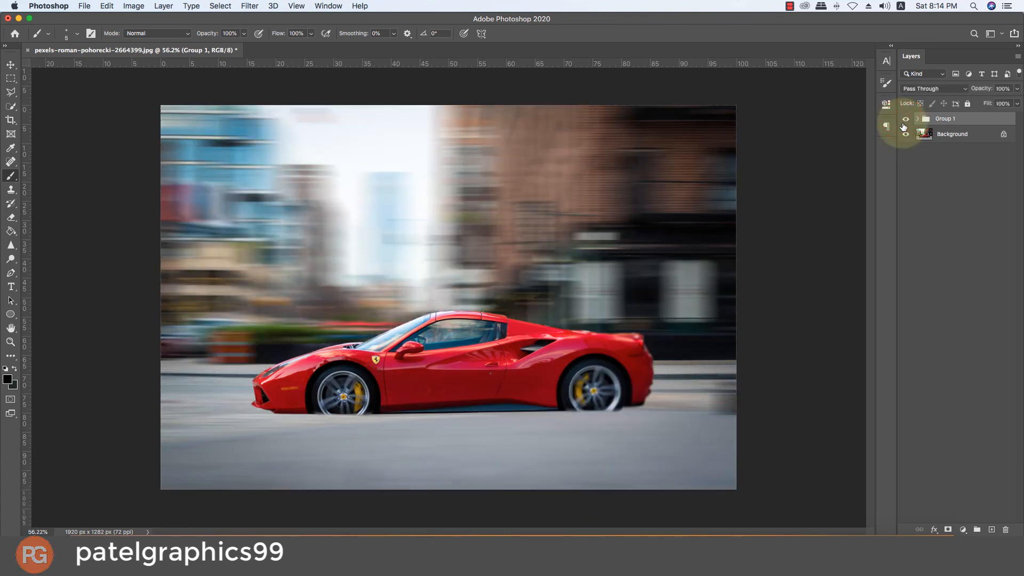